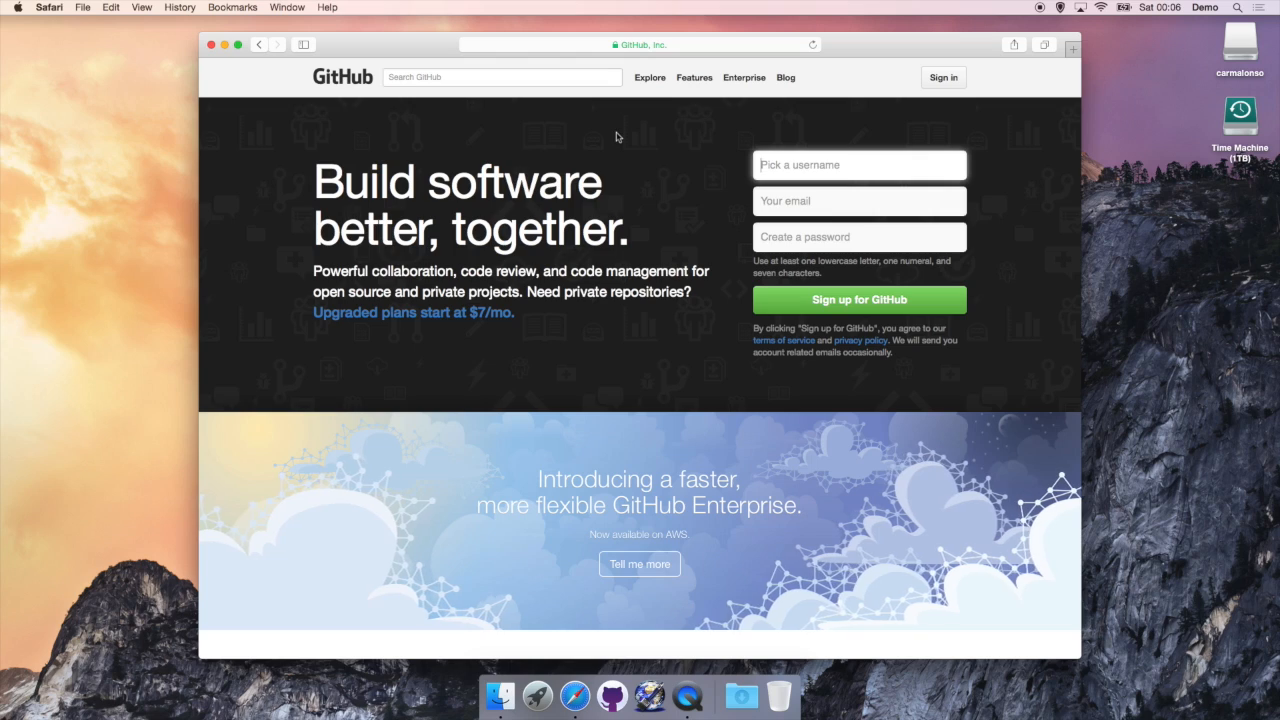
Step: Fill in the e-mail address on the GitHub sign-up form and scroll down to the GitHub for Mac download section
{"action": "key", "text": "Tab"}
{"action": "type", "text": "youremail@email.com"}
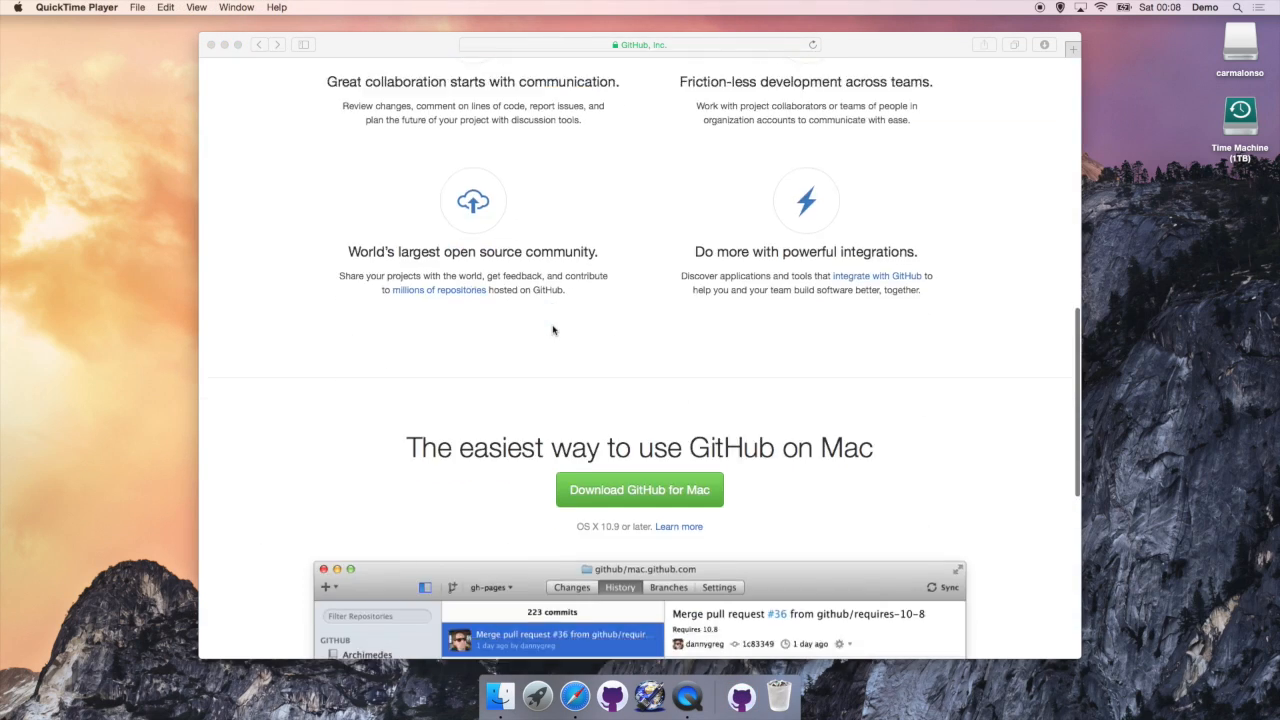
{"action": "scroll", "coordinate": [553, 330], "scroll_direction": "down", "scroll_amount": 3}
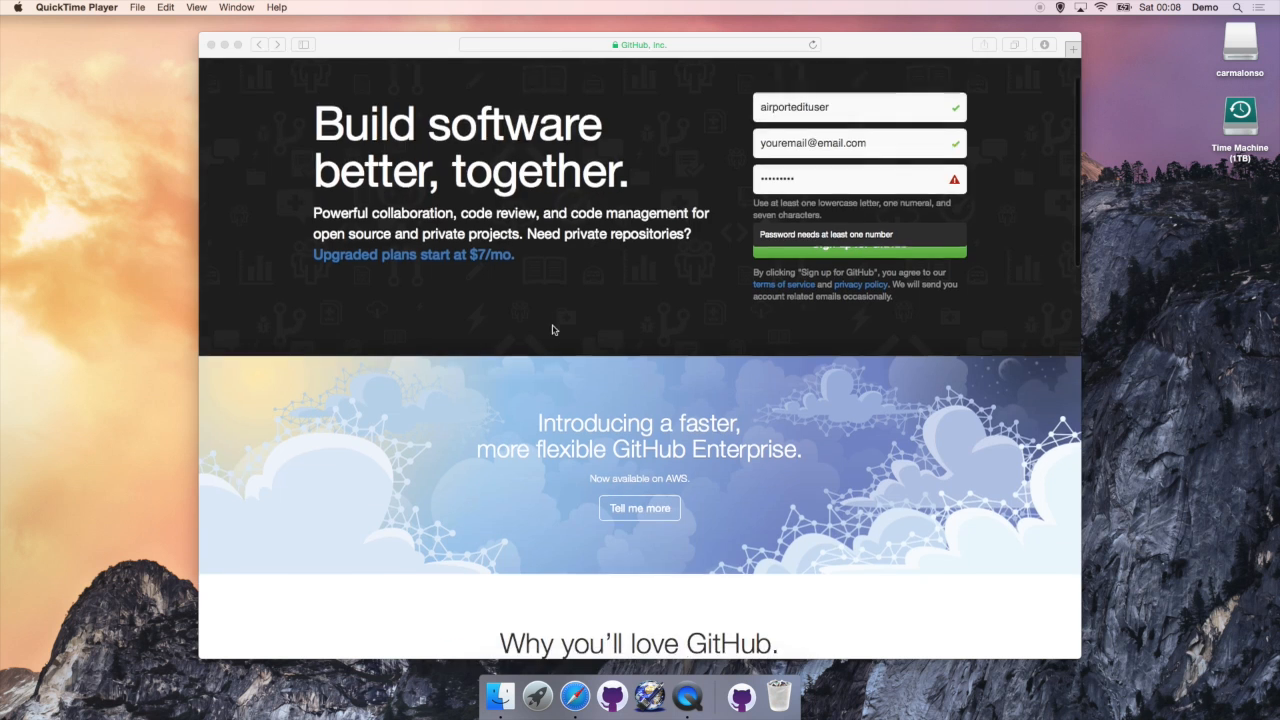
{"action": "scroll", "coordinate": [552, 324], "scroll_direction": "down", "scroll_amount": 2}
{"action": "scroll", "coordinate": [552, 324], "scroll_direction": "down", "scroll_amount": 10}
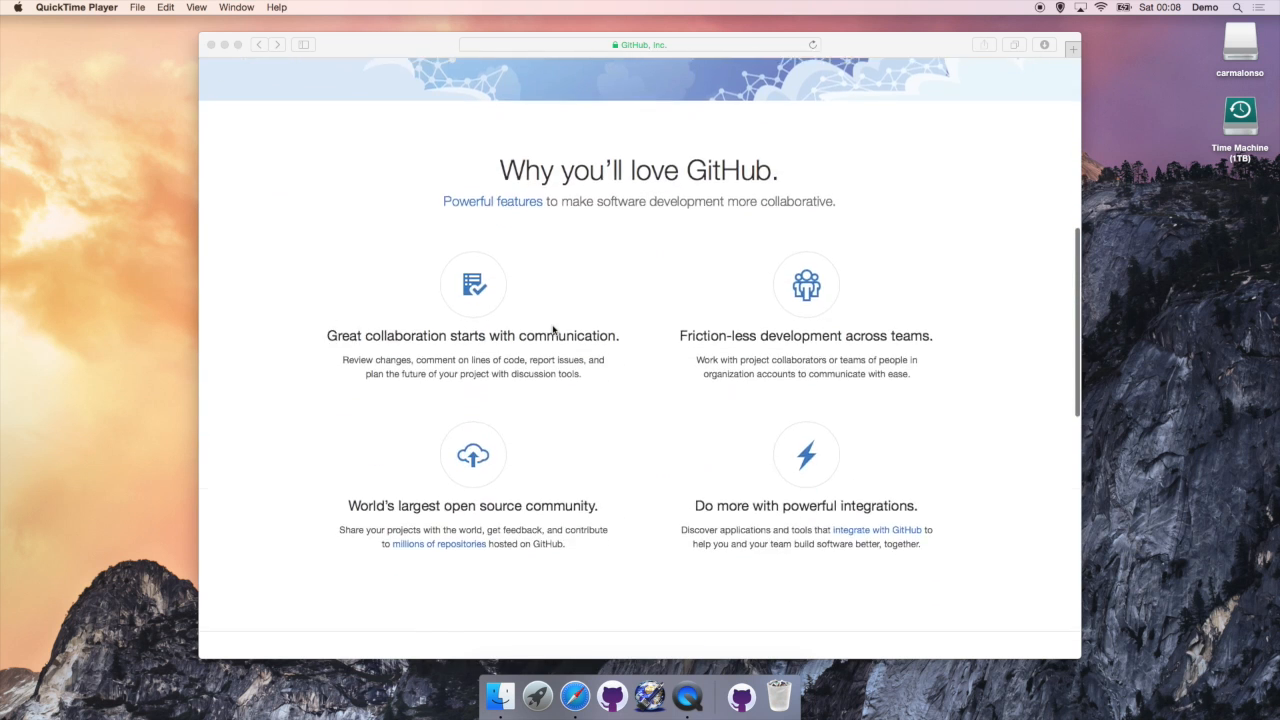
{"action": "scroll", "coordinate": [553, 330], "scroll_direction": "down", "scroll_amount": 1}
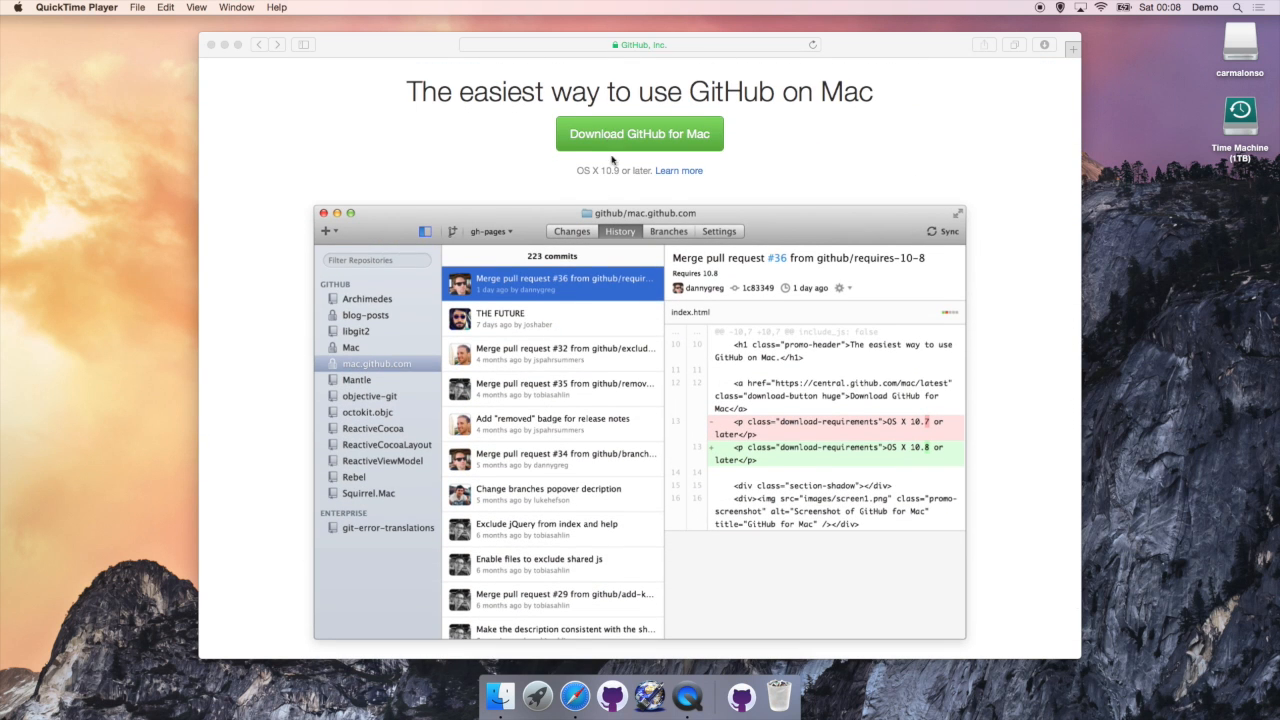
{"action": "scroll", "coordinate": [615, 189], "scroll_direction": "down", "scroll_amount": 4}
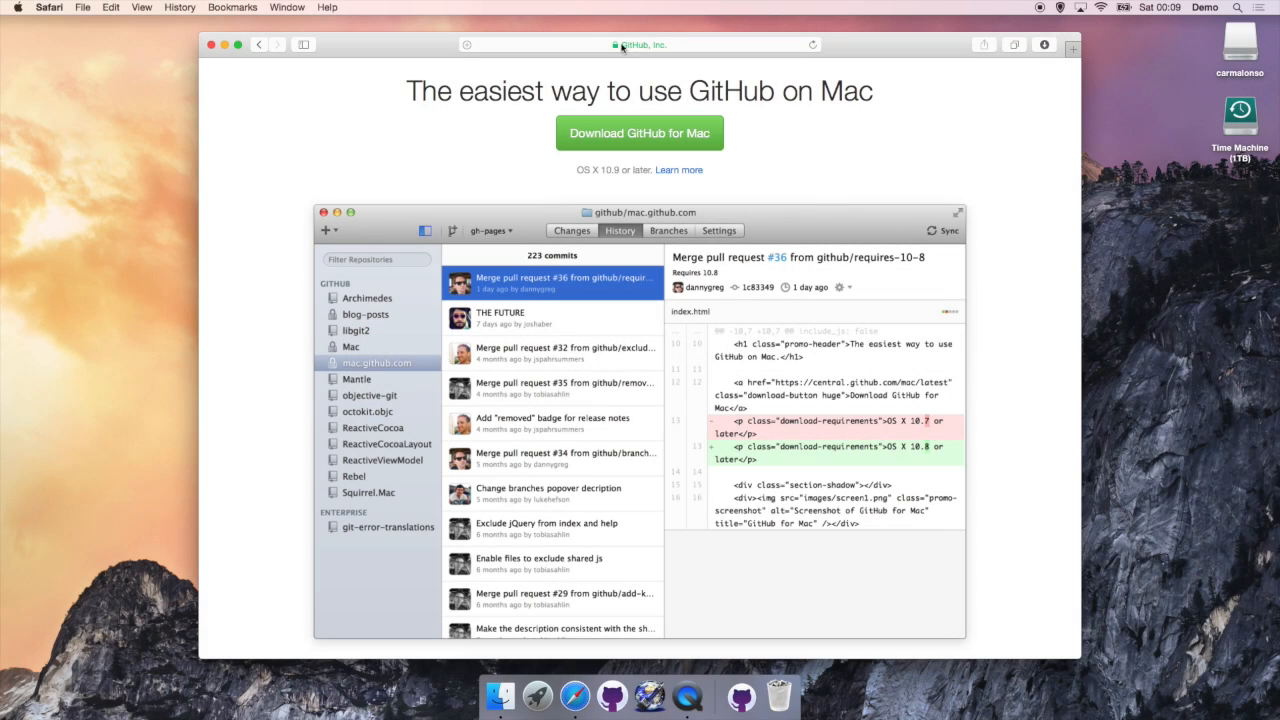
Step: Load x-plane.com and open its Download the Free X-Plane 10 Demo page
{"action": "left_click", "coordinate": [622, 45]}
{"action": "type", "text": "x-plane.com"}
{"action": "key", "text": "Return"}
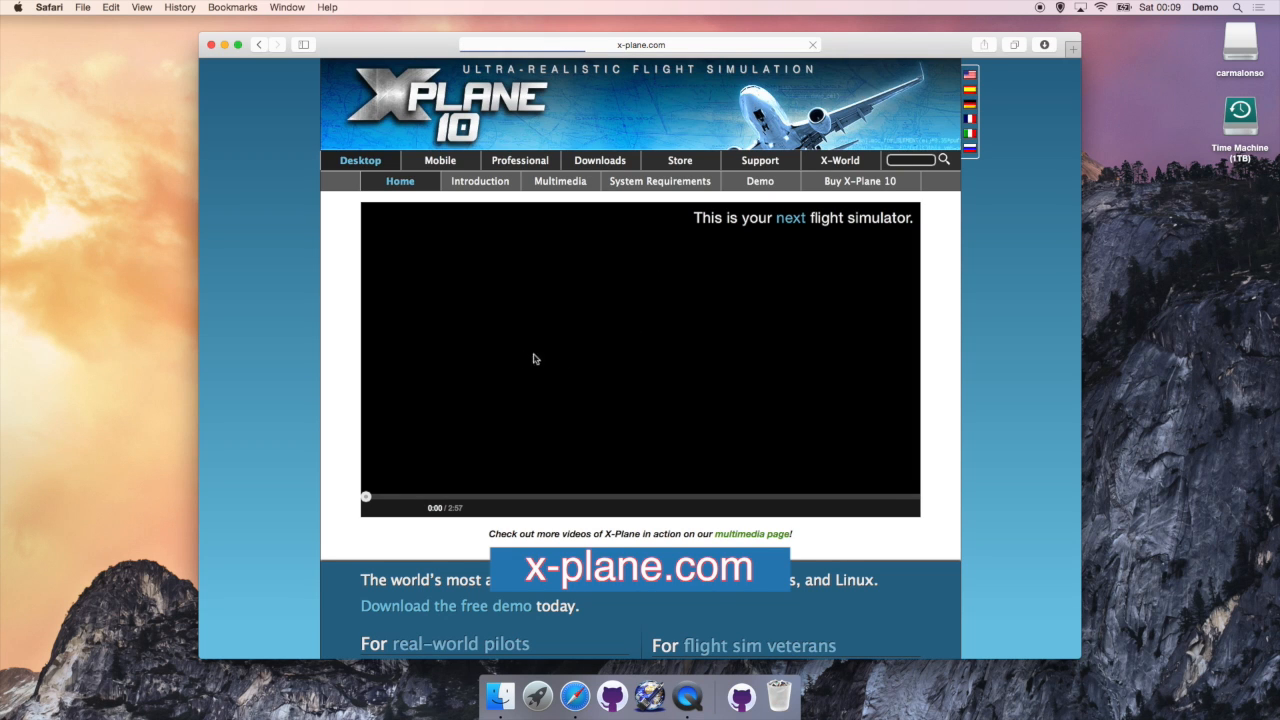
{"action": "left_click", "coordinate": [760, 199]}
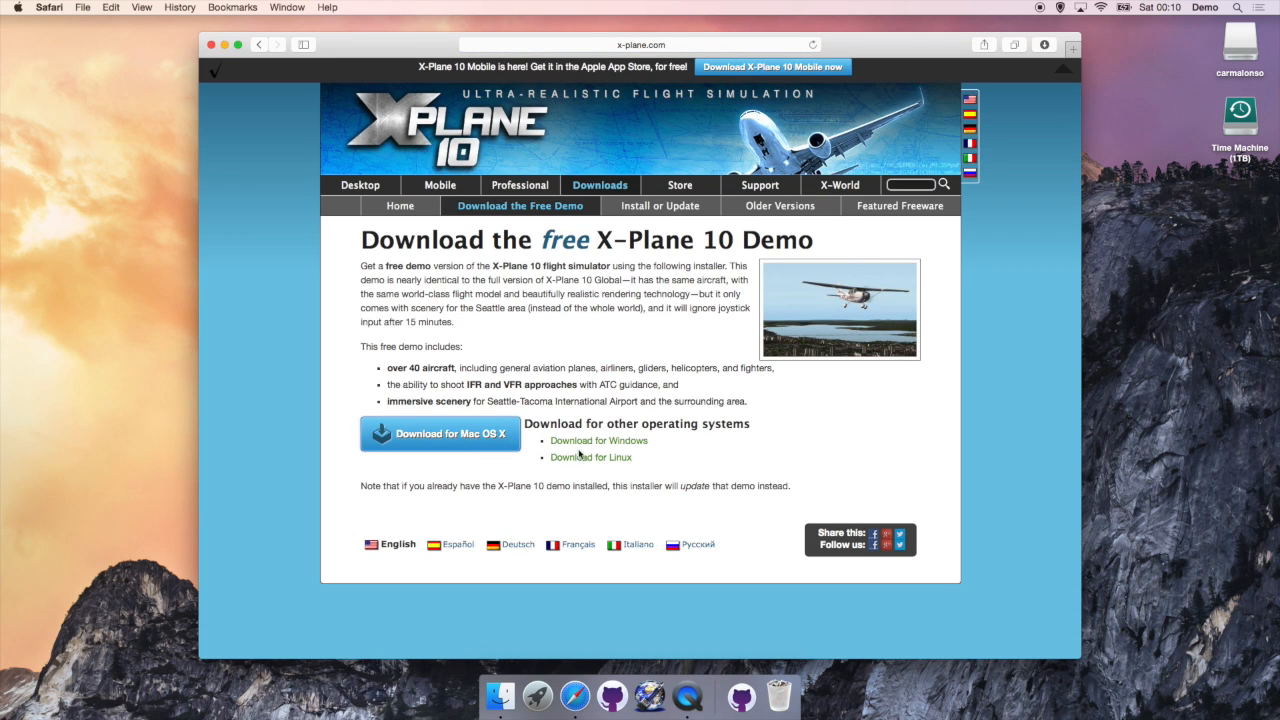
{"action": "key", "text": "ctrl+super+Escape"}
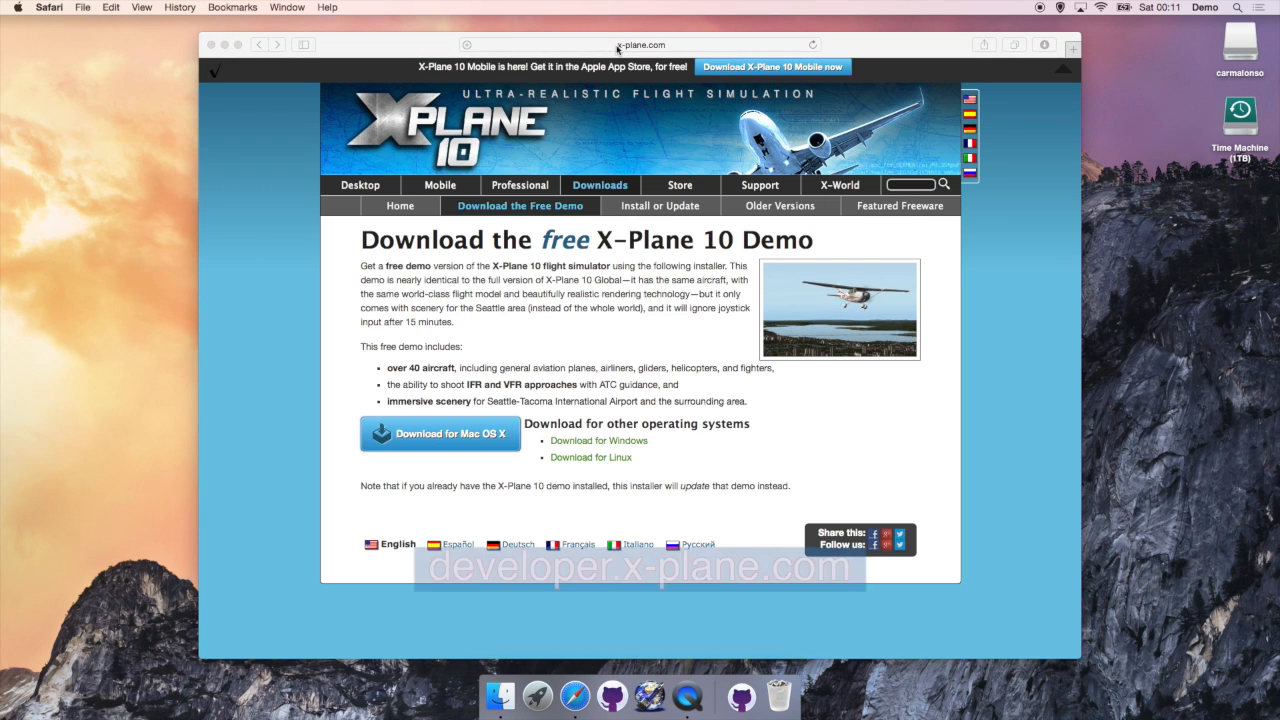
Step: Load developer.x-plane.com in Safari
{"action": "left_click", "coordinate": [617, 46]}
{"action": "left_click", "coordinate": [617, 46]}
{"action": "type", "text": "deve"}
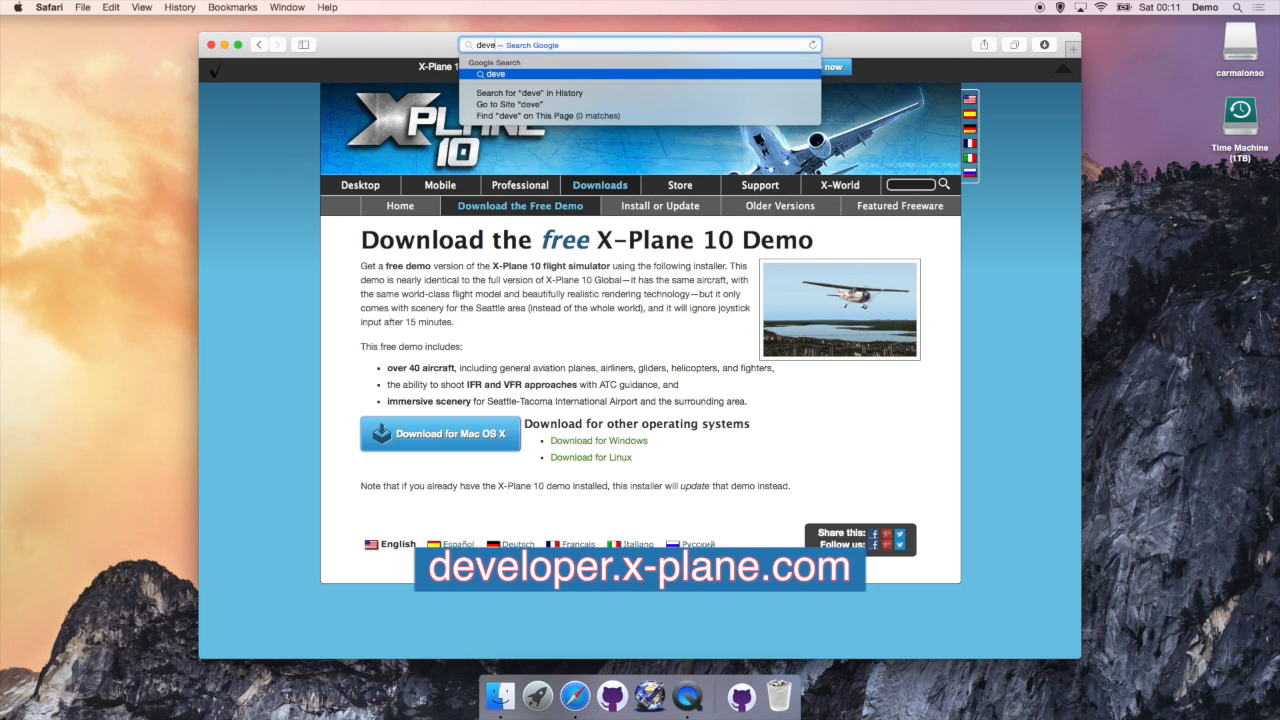
{"action": "type", "text": "loper.x-plane.com"}
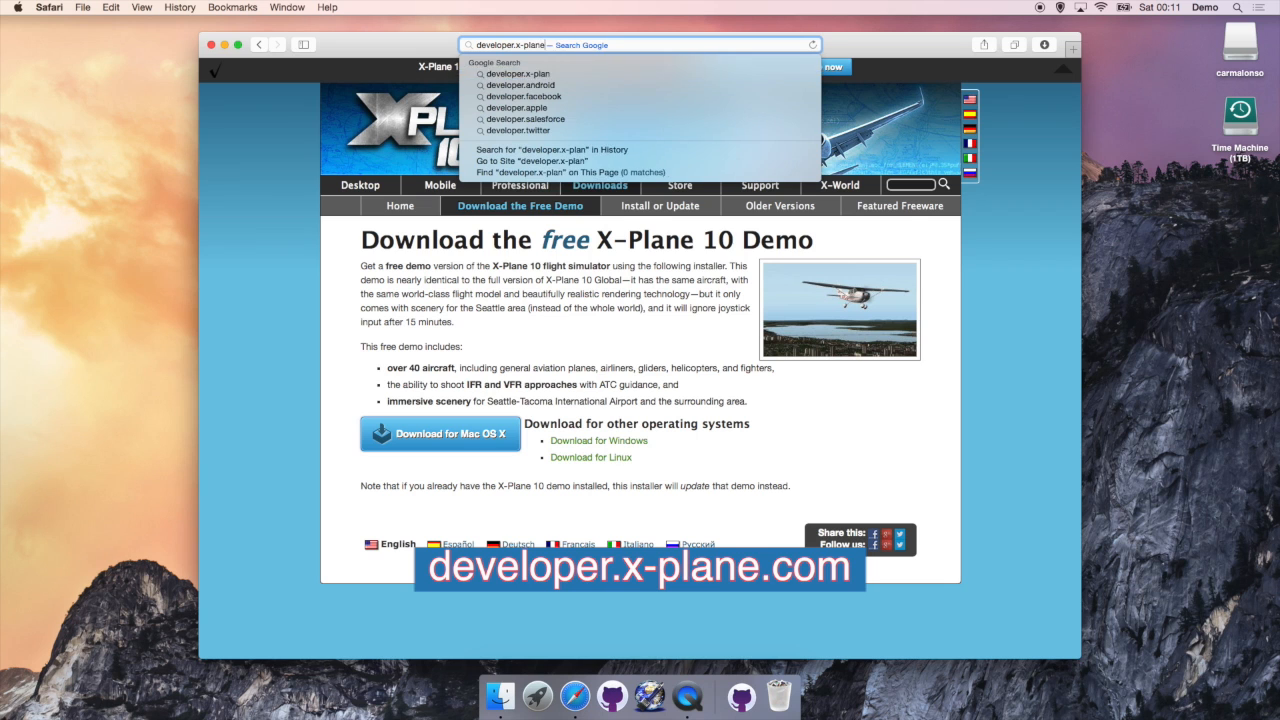
{"action": "key", "text": "Return"}
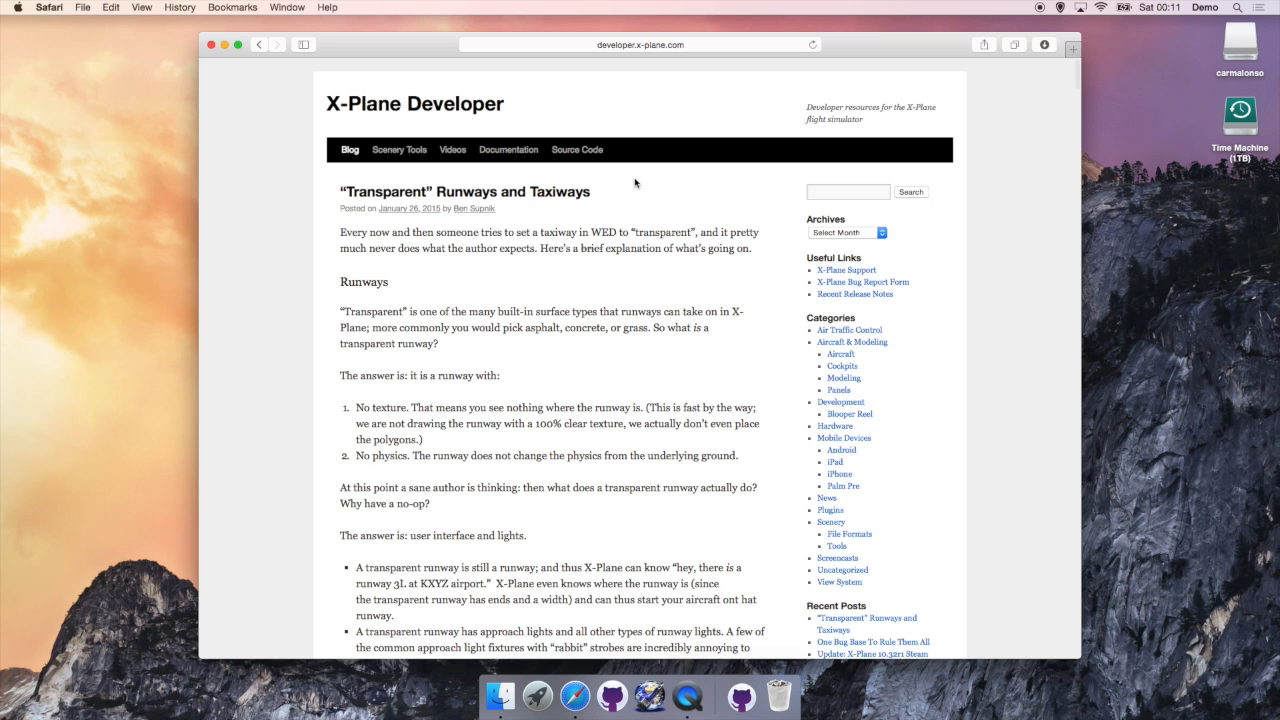
Step: Open Scenery Tools > WorldEditor to see the WED 1.3.1r1 downloads, then launch the X-Plane 10 Demo Installer
{"action": "mouse_move", "coordinate": [412, 160]}
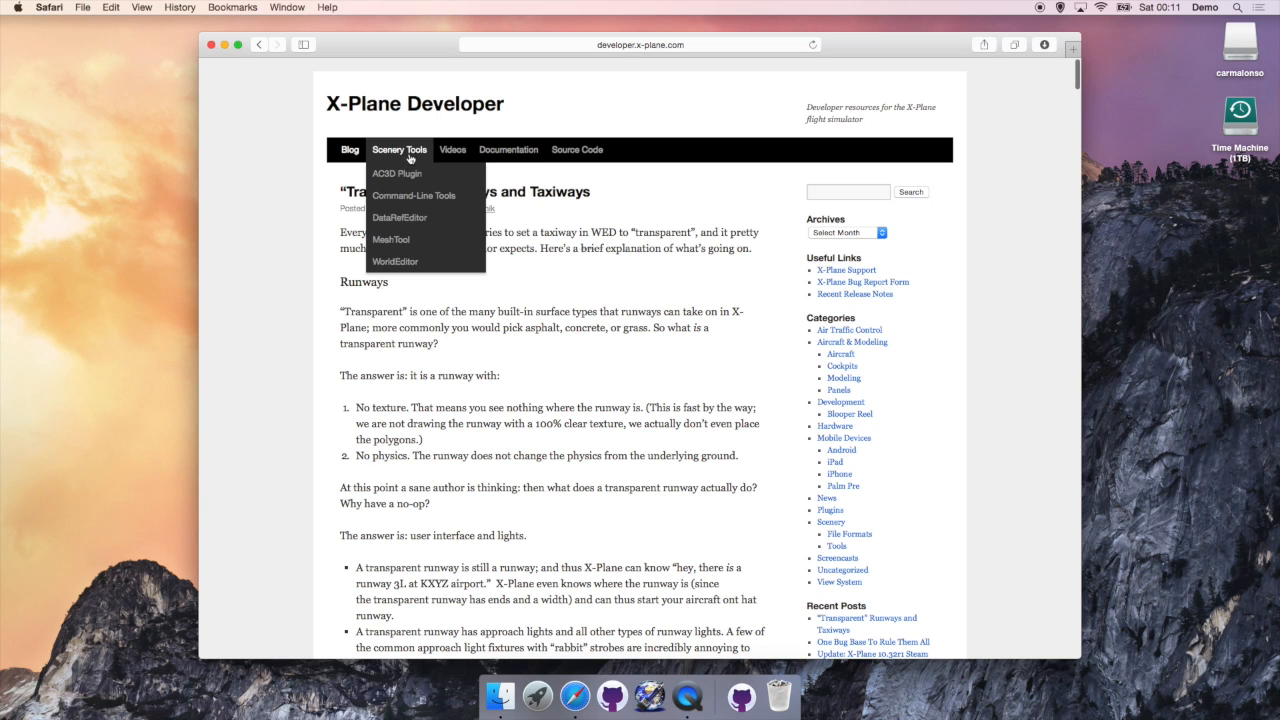
{"action": "left_click", "coordinate": [395, 261]}
{"action": "scroll", "coordinate": [407, 258], "scroll_direction": "down", "scroll_amount": 2}
{"action": "scroll", "coordinate": [407, 258], "scroll_direction": "down", "scroll_amount": 2}
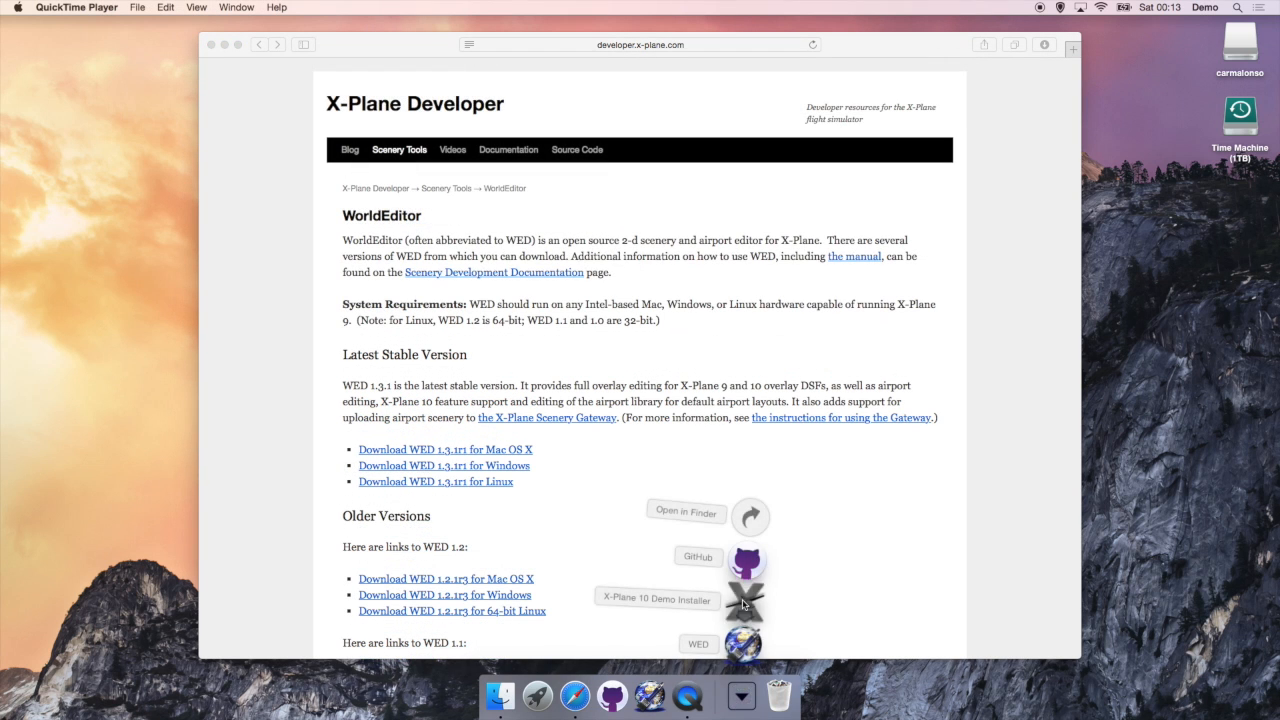
{"action": "left_click", "coordinate": [743, 602]}
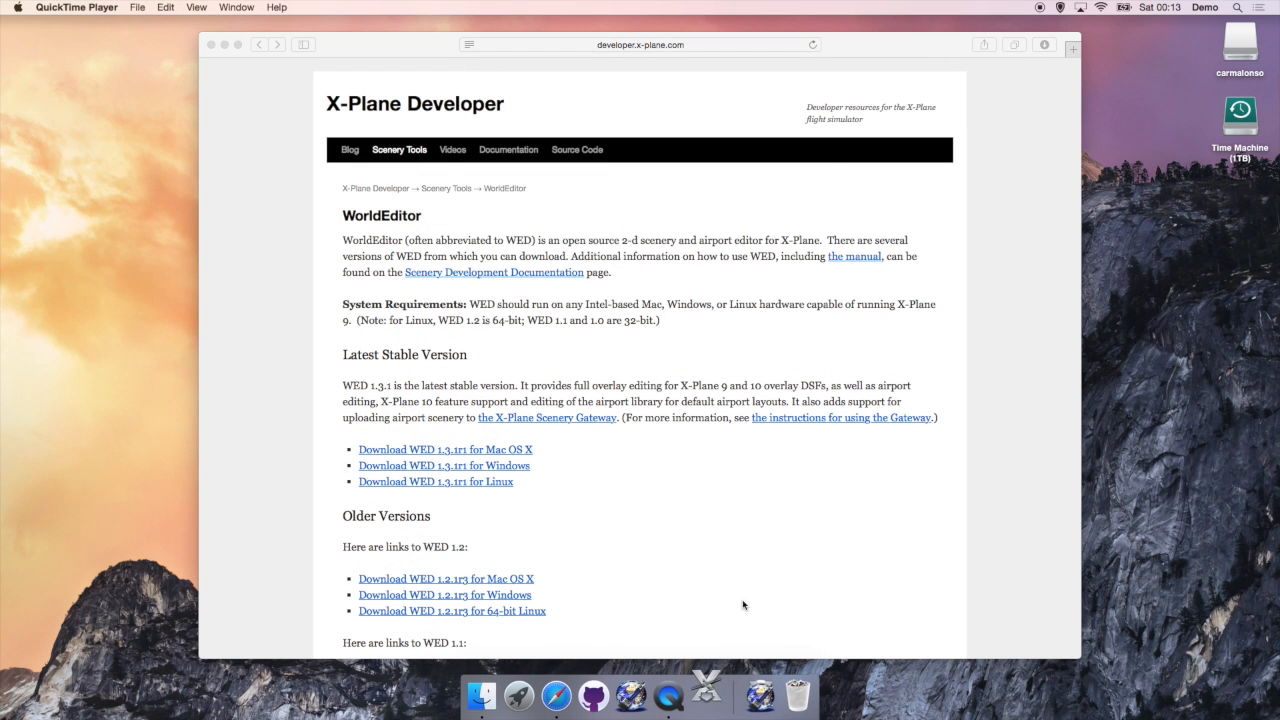
Step: Open the X-Plane 10 Demo installer, agree to the license and continue to the server check
{"action": "left_click", "coordinate": [759, 243]}
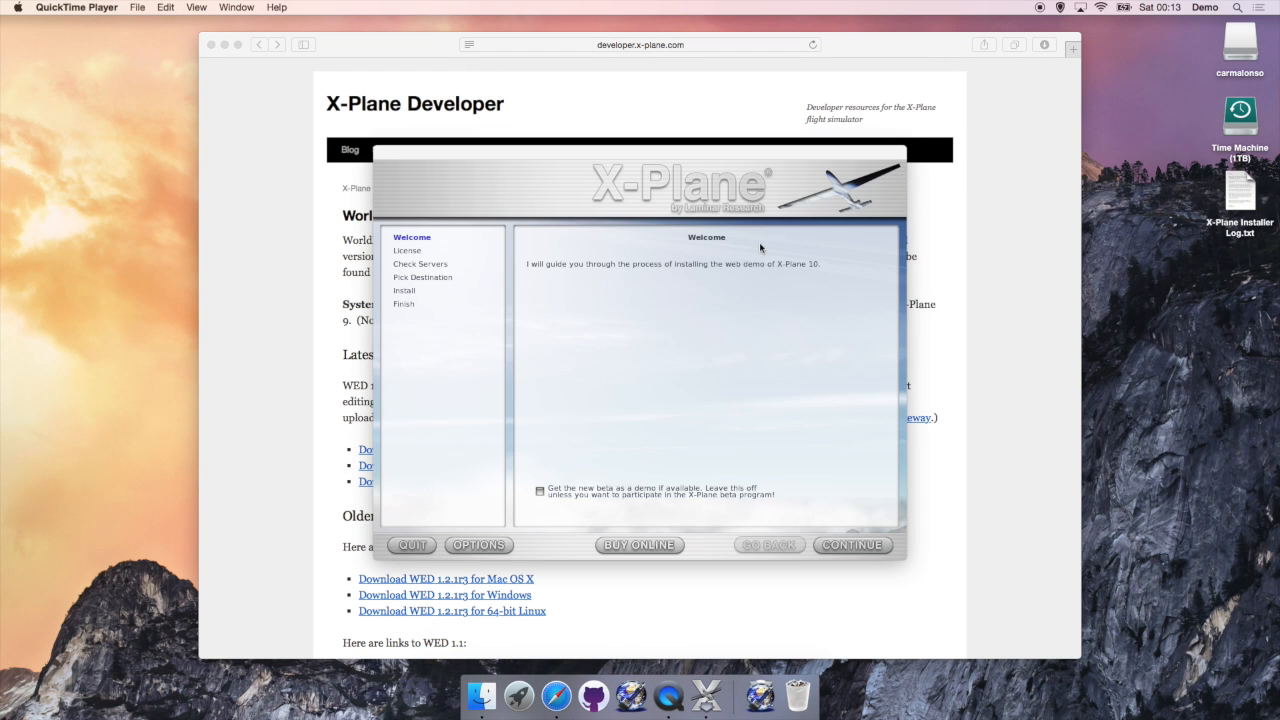
{"action": "left_click", "coordinate": [830, 546]}
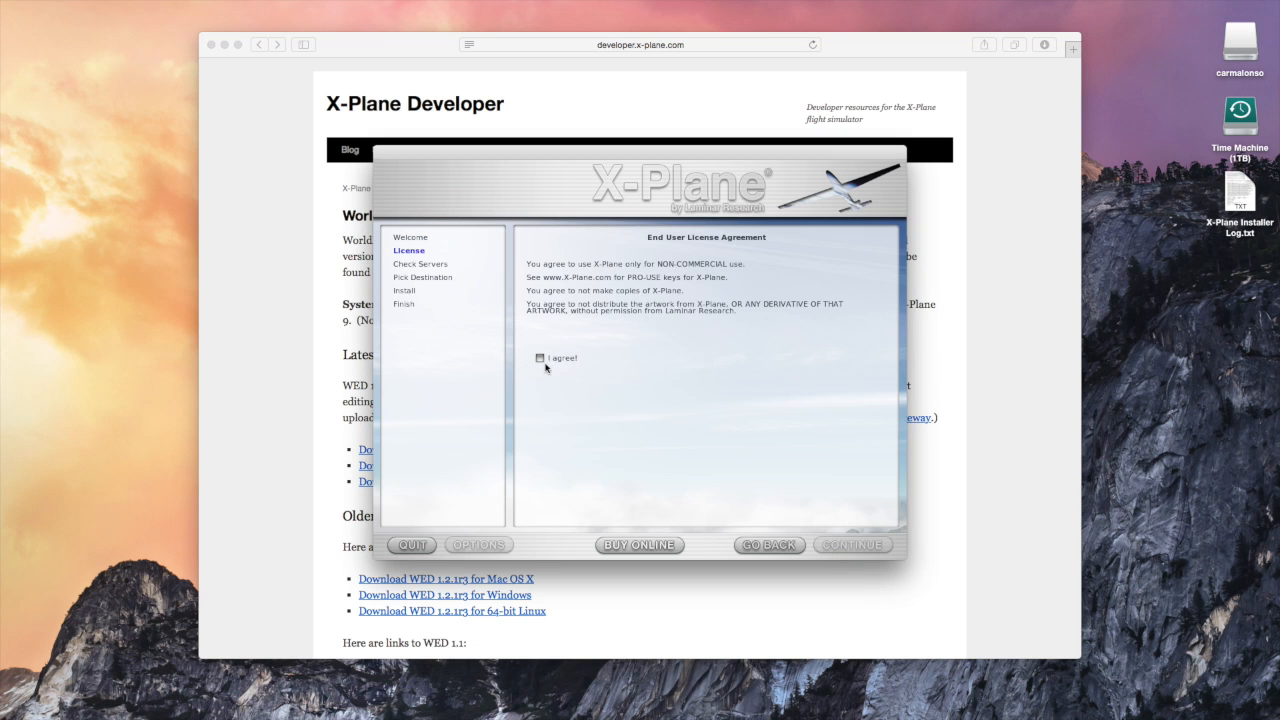
{"action": "left_click", "coordinate": [540, 358]}
{"action": "left_click", "coordinate": [834, 544]}
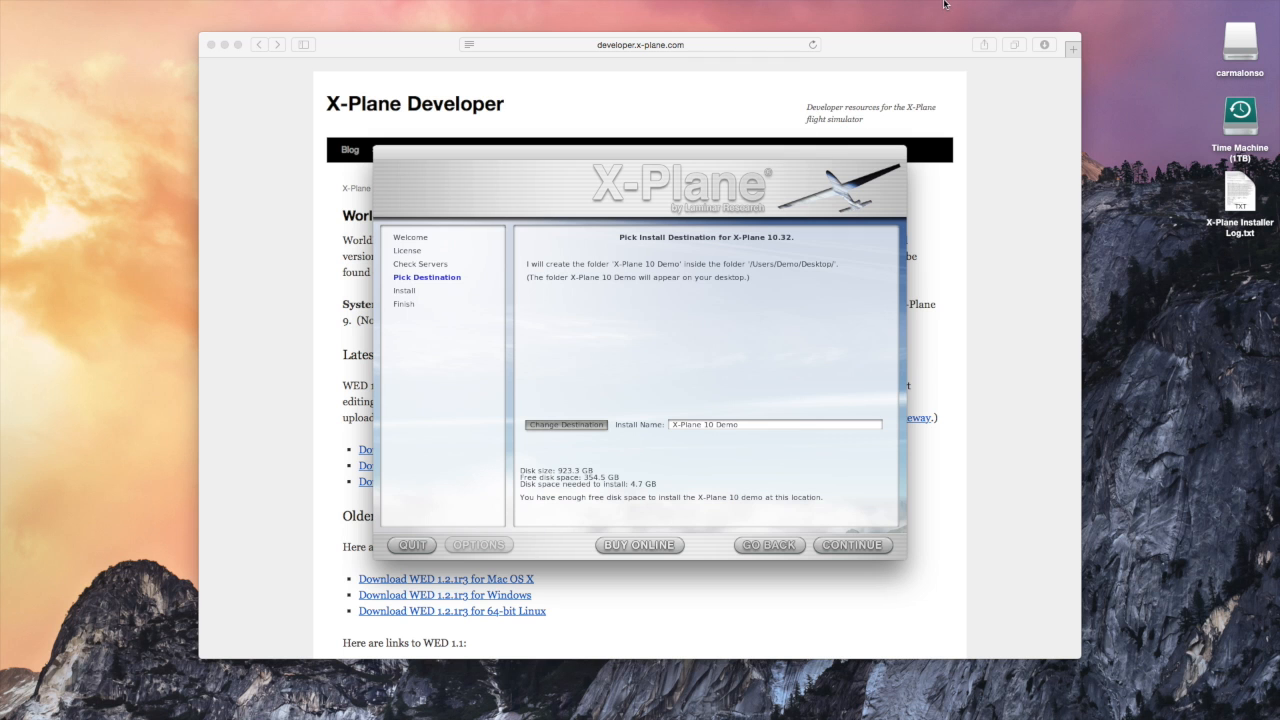
{"action": "left_click", "coordinate": [751, 693]}
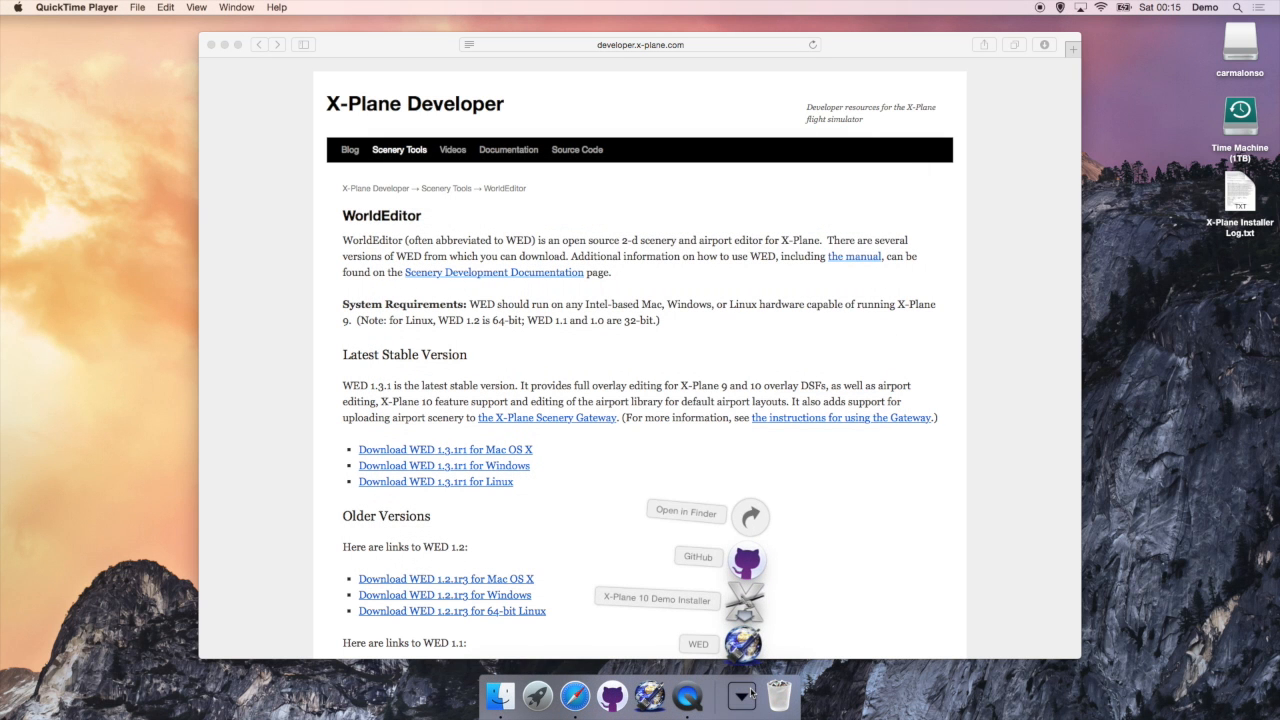
Step: Launch WED and select Macintosh HD > X-Plane as its X-System folder
{"action": "left_click", "coordinate": [744, 645]}
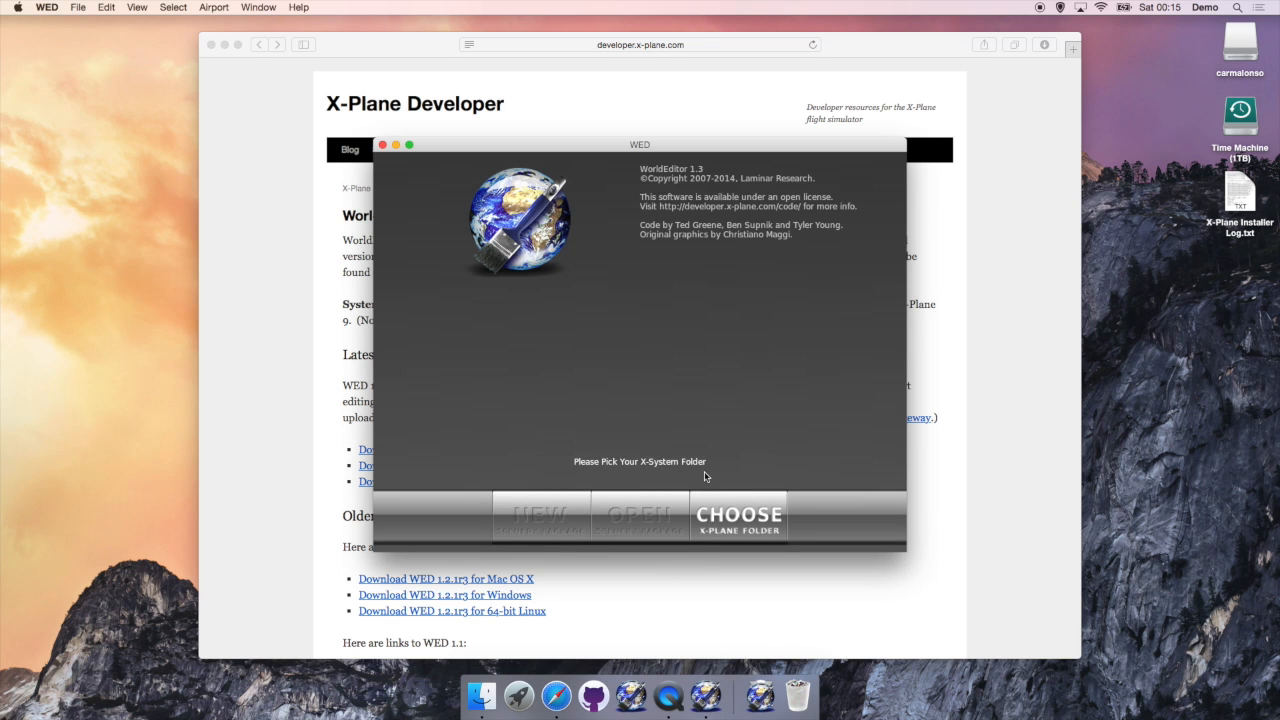
{"action": "left_click", "coordinate": [729, 516]}
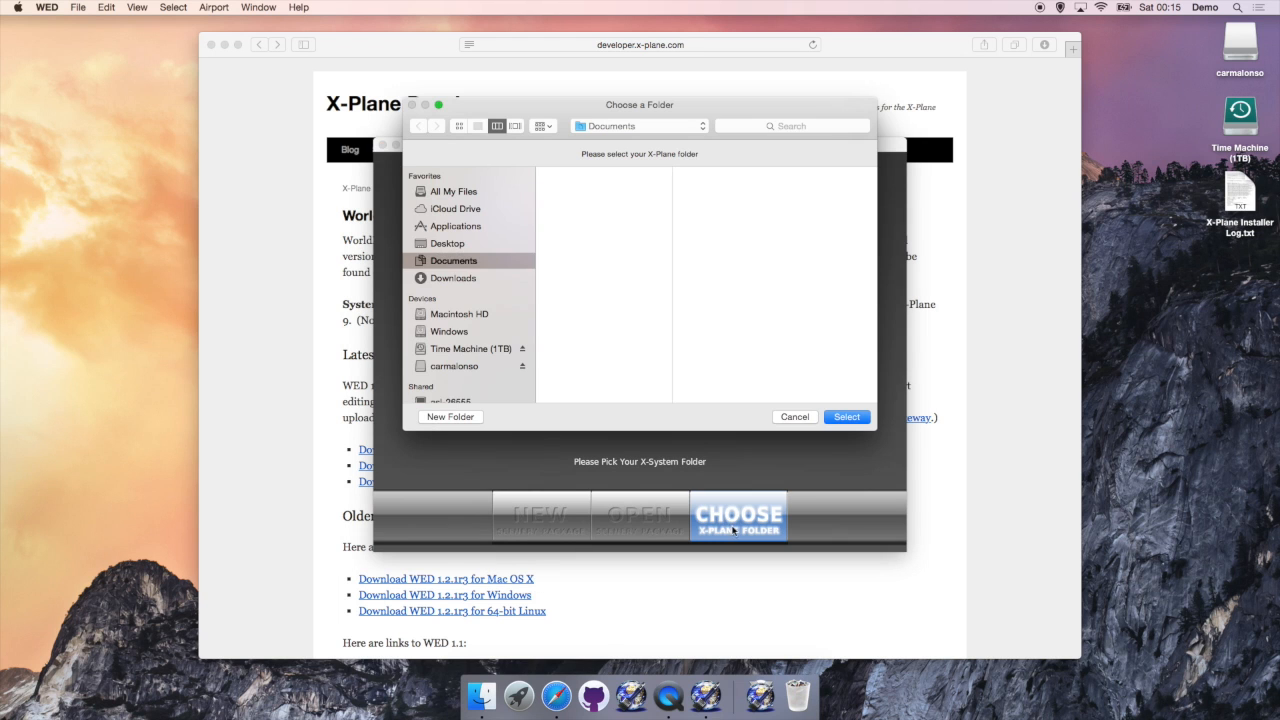
{"action": "left_click", "coordinate": [476, 318]}
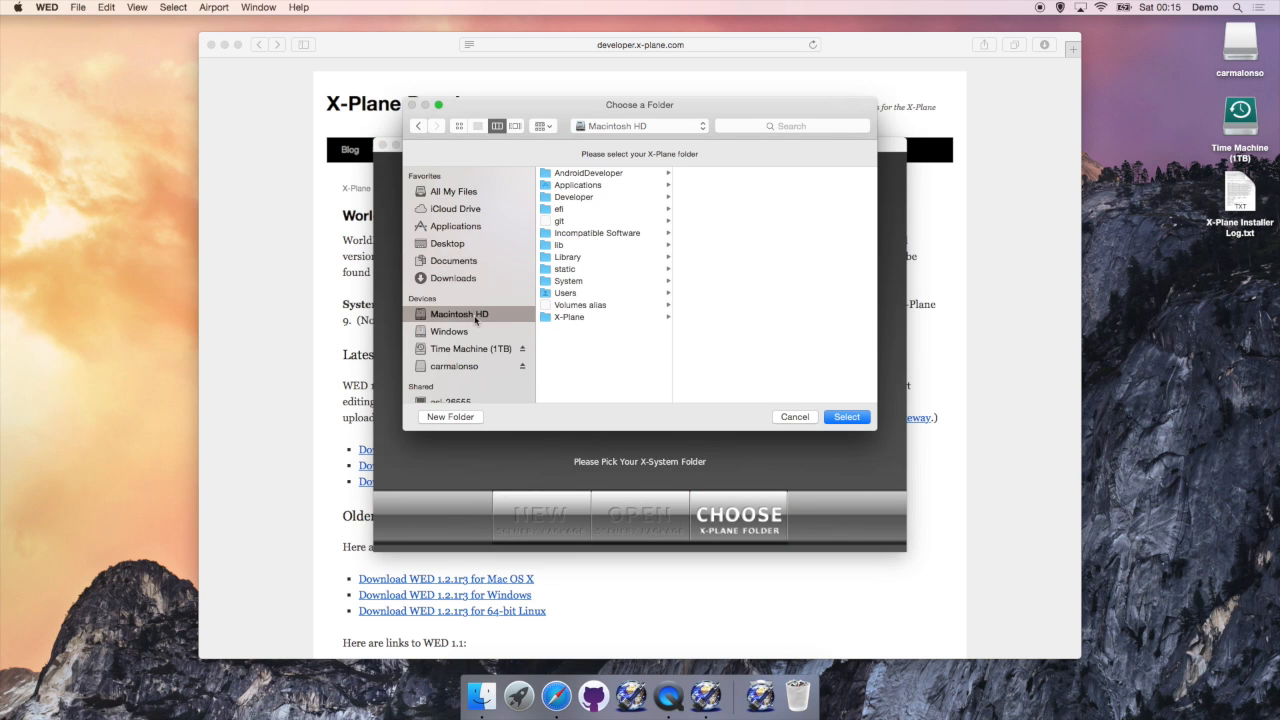
{"action": "left_click", "coordinate": [574, 318]}
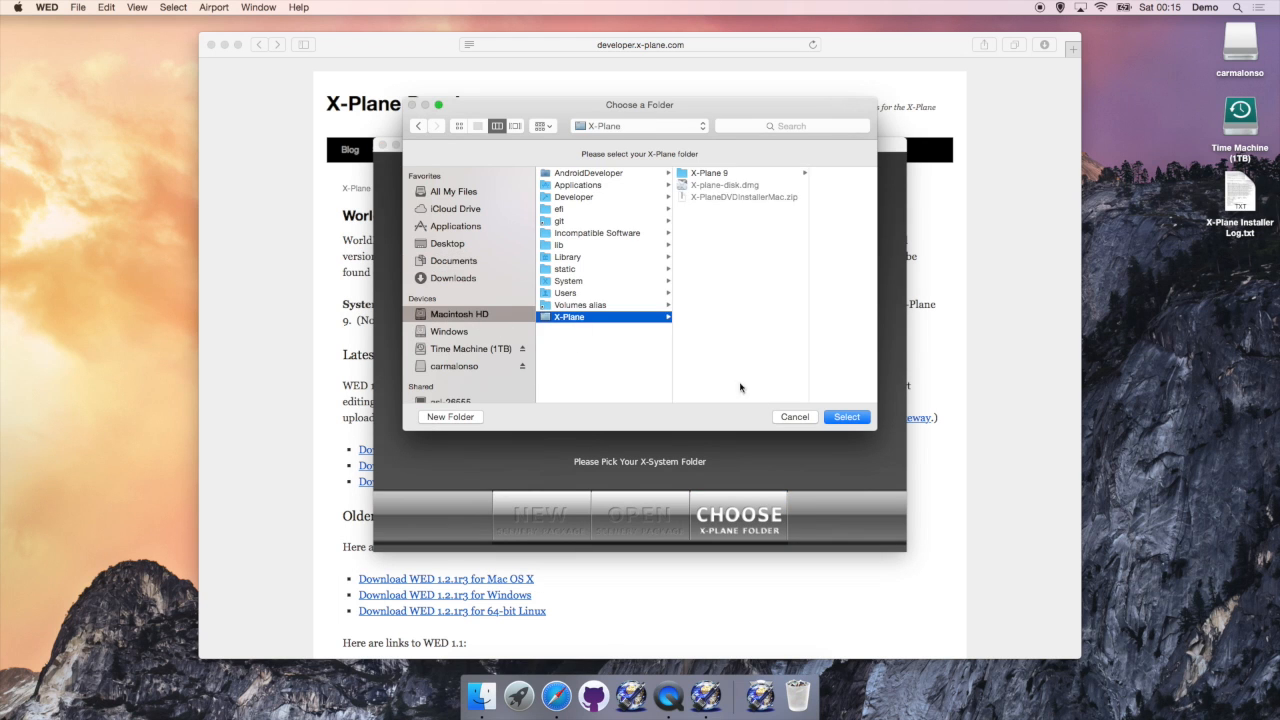
{"action": "left_click", "coordinate": [838, 418]}
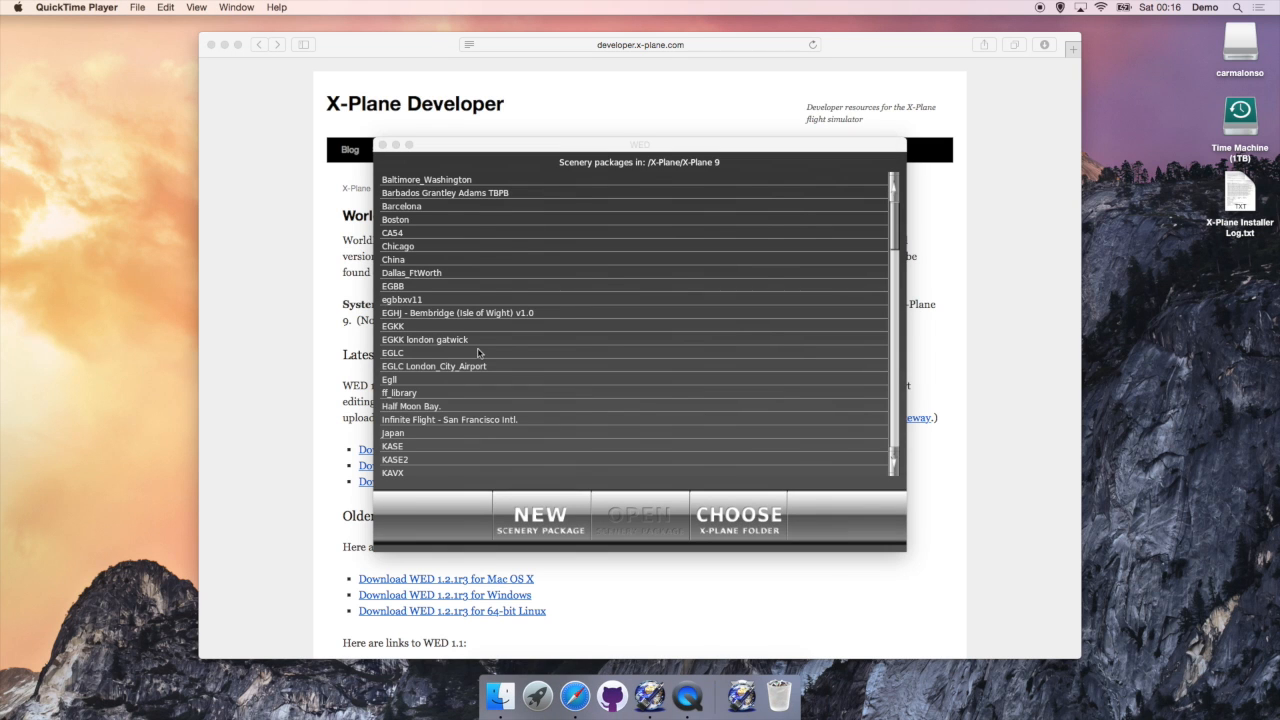
{"action": "scroll", "coordinate": [455, 323], "scroll_direction": "down", "scroll_amount": 5}
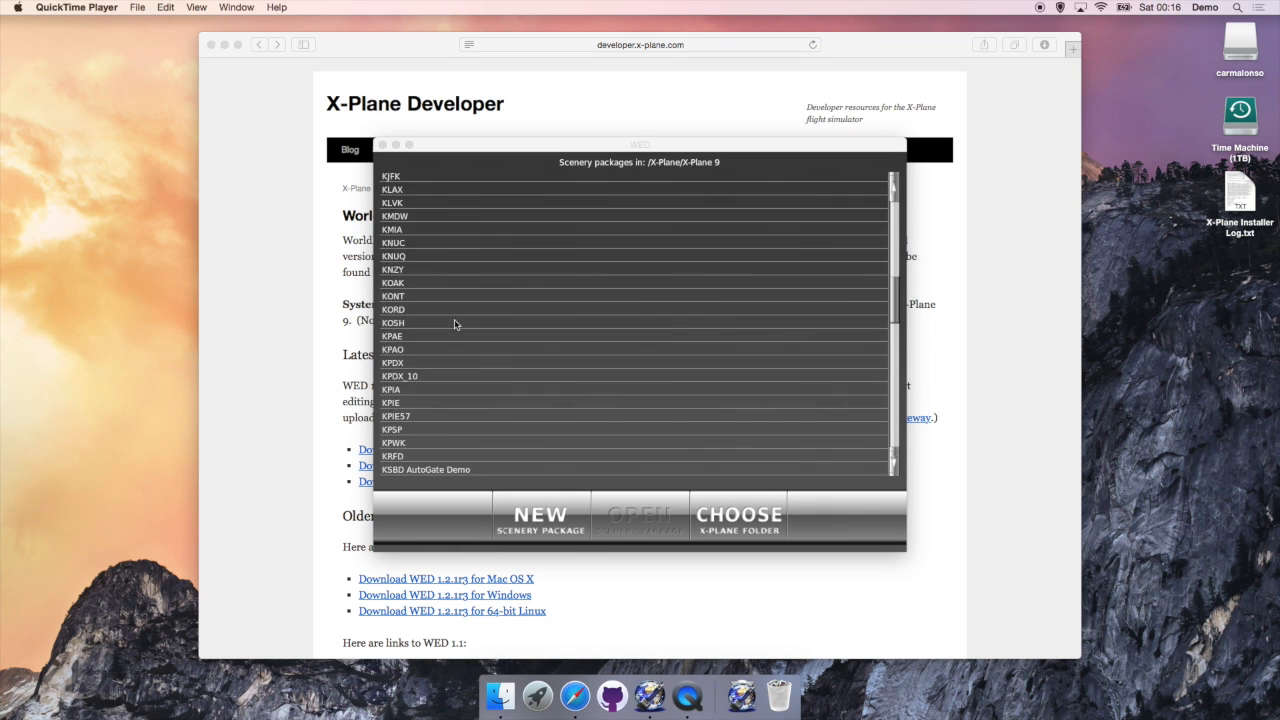
{"action": "scroll", "coordinate": [455, 323], "scroll_direction": "up", "scroll_amount": 5}
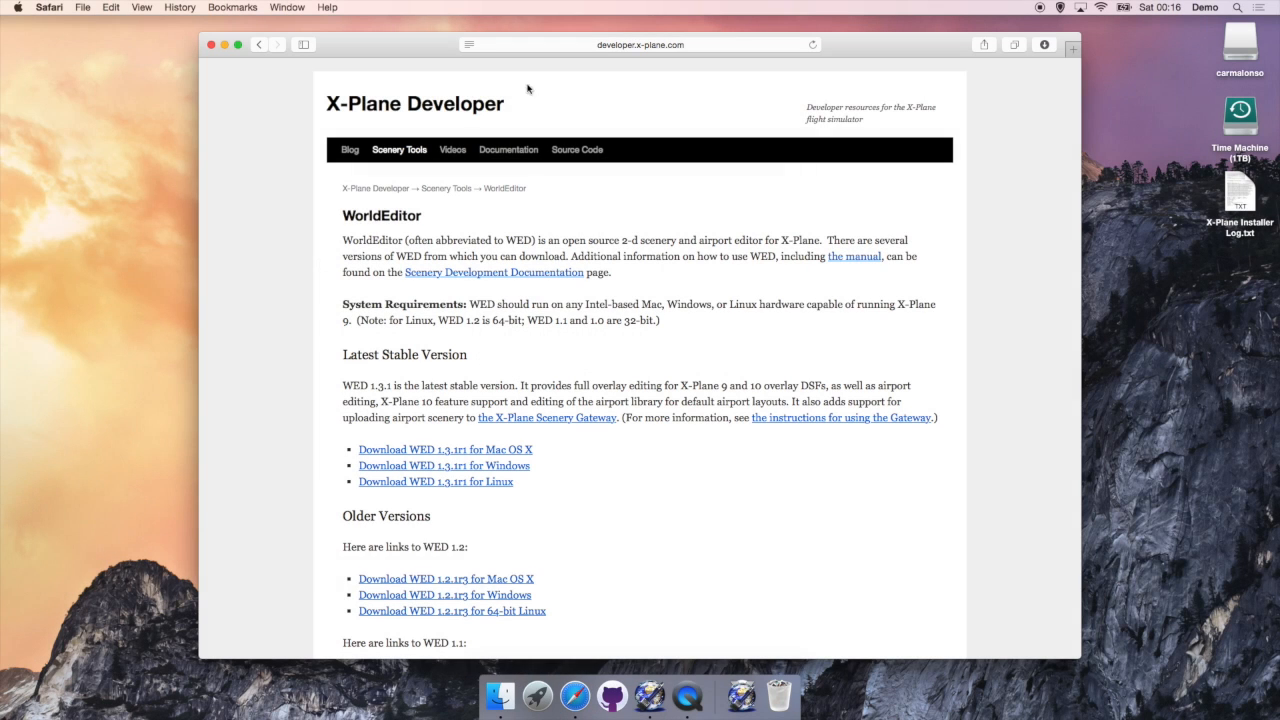
Step: Open the InfiniteFlight-Airports repository page on github.com in Safari
{"action": "left_click", "coordinate": [690, 45]}
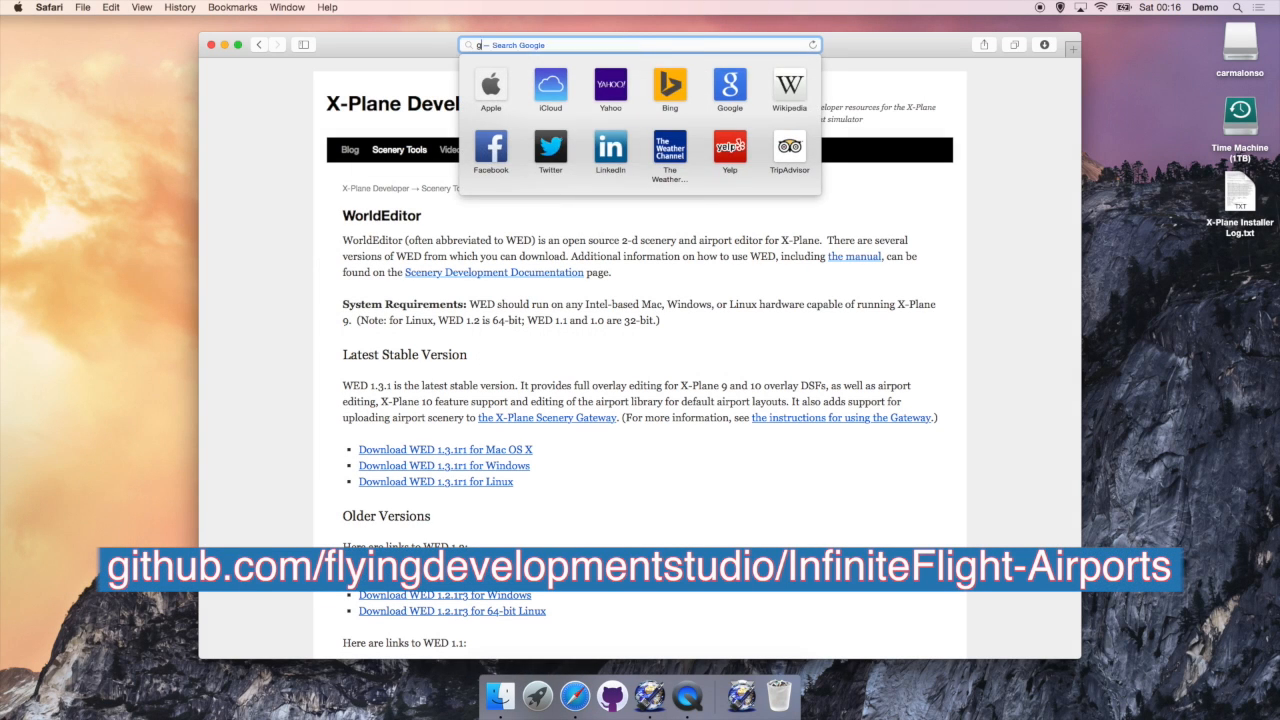
{"action": "type", "text": "github.com"}
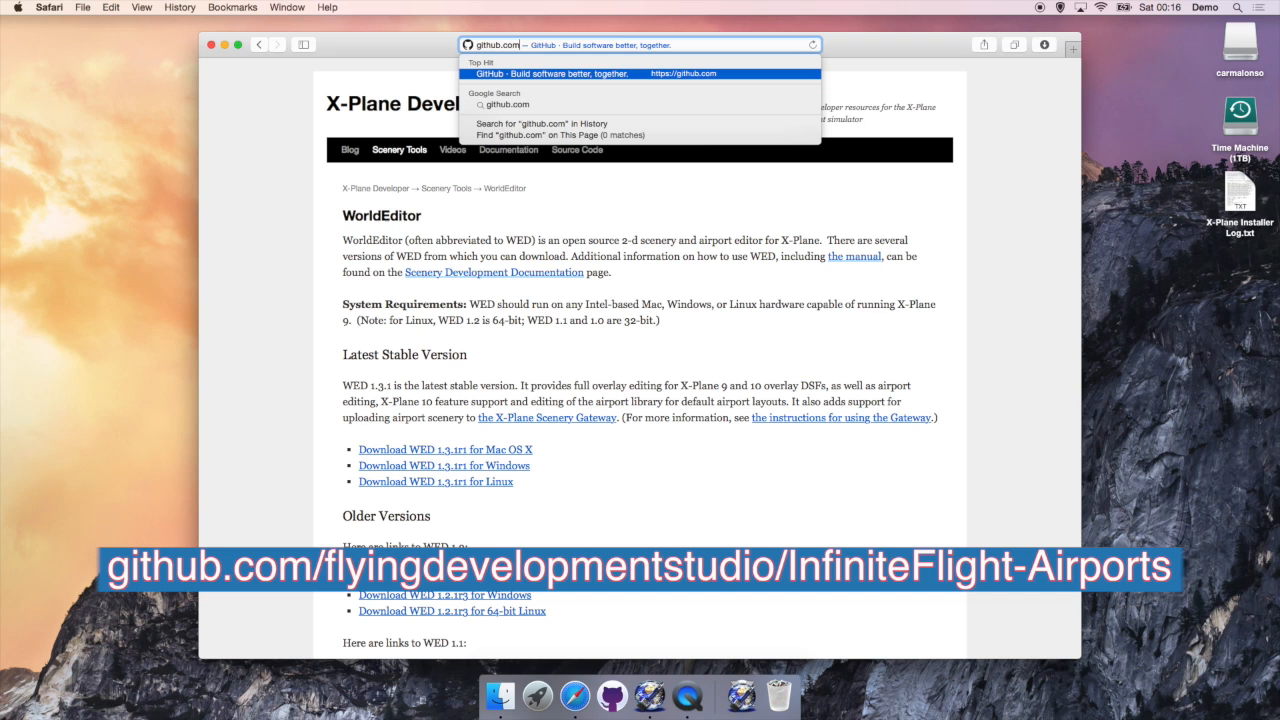
{"action": "type", "text": "/"}
{"action": "type", "text": "carmichaelal"}
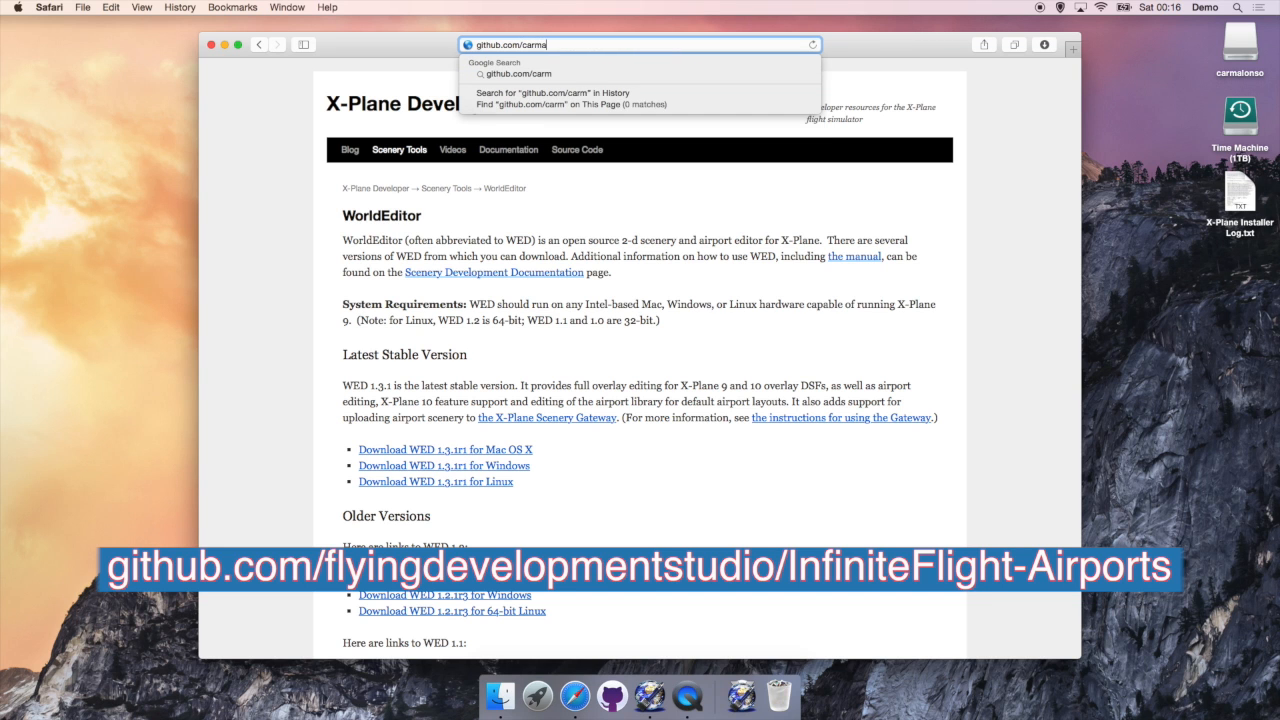
{"action": "type", "text": "onso/flying"}
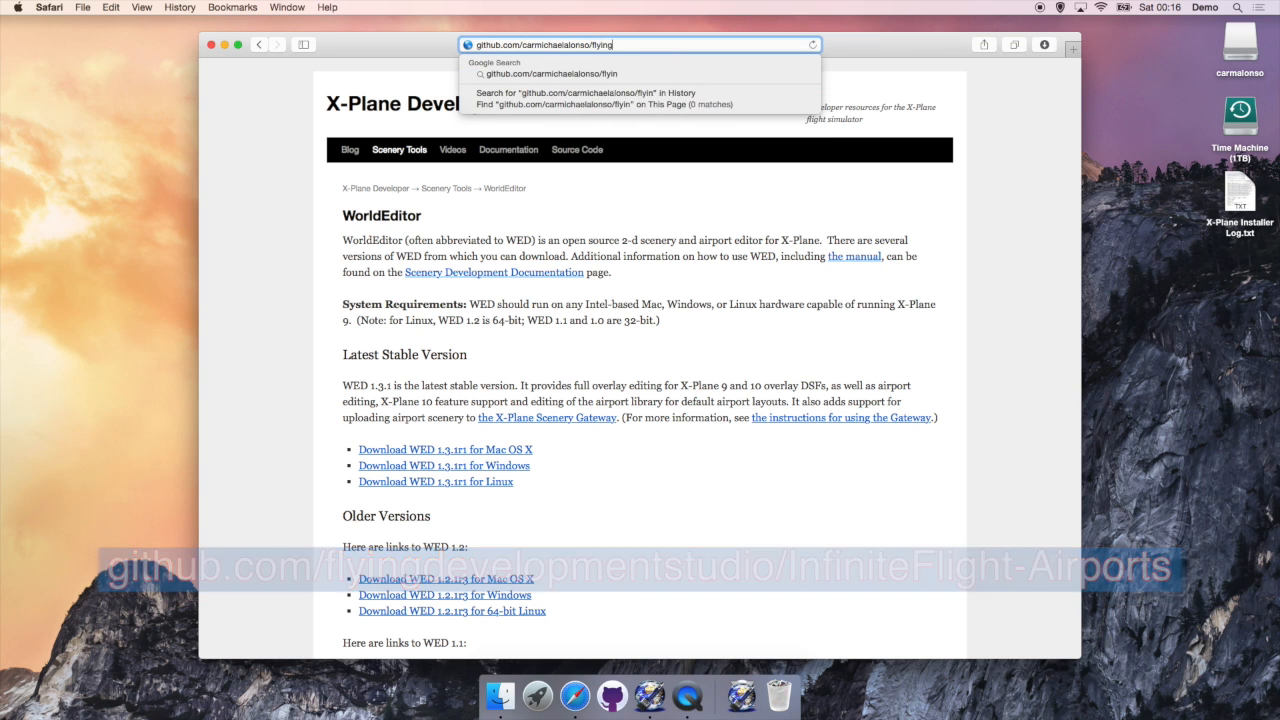
{"action": "key", "text": "BackSpace"}
{"action": "key", "text": "BackSpace"}
{"action": "type", "text": "infinitefl"}
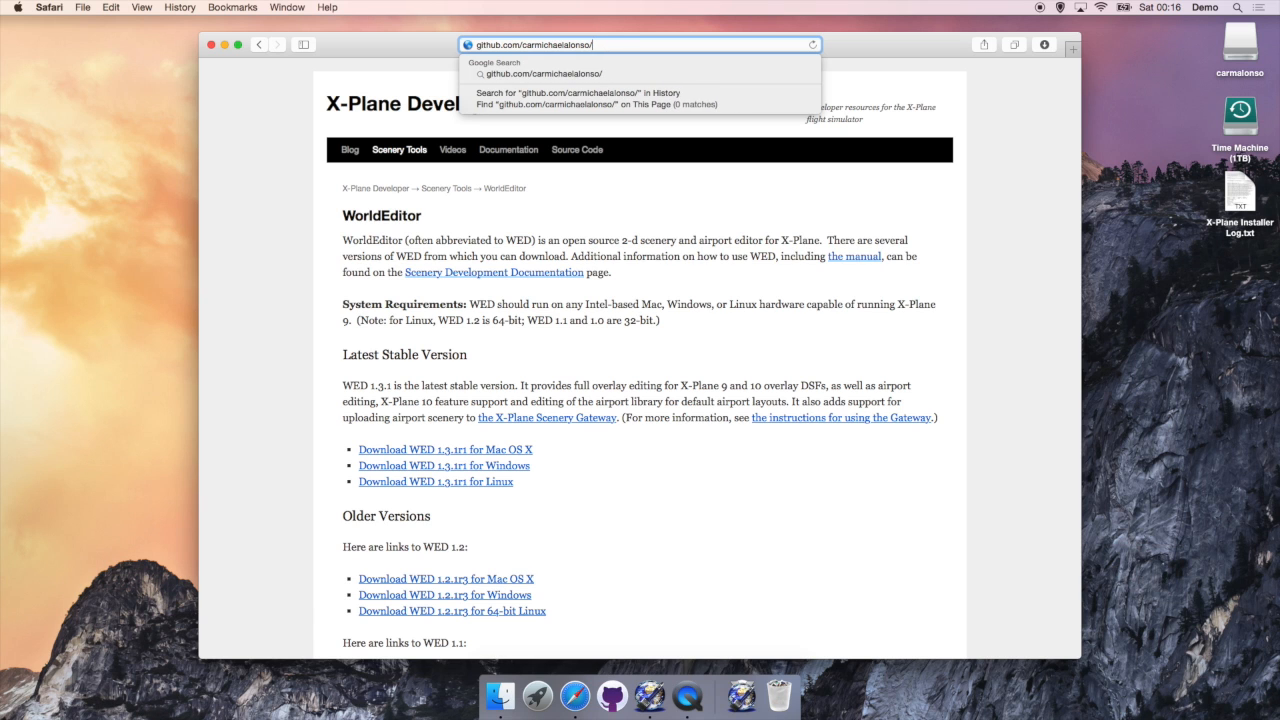
{"action": "type", "text": "ight-airport"}
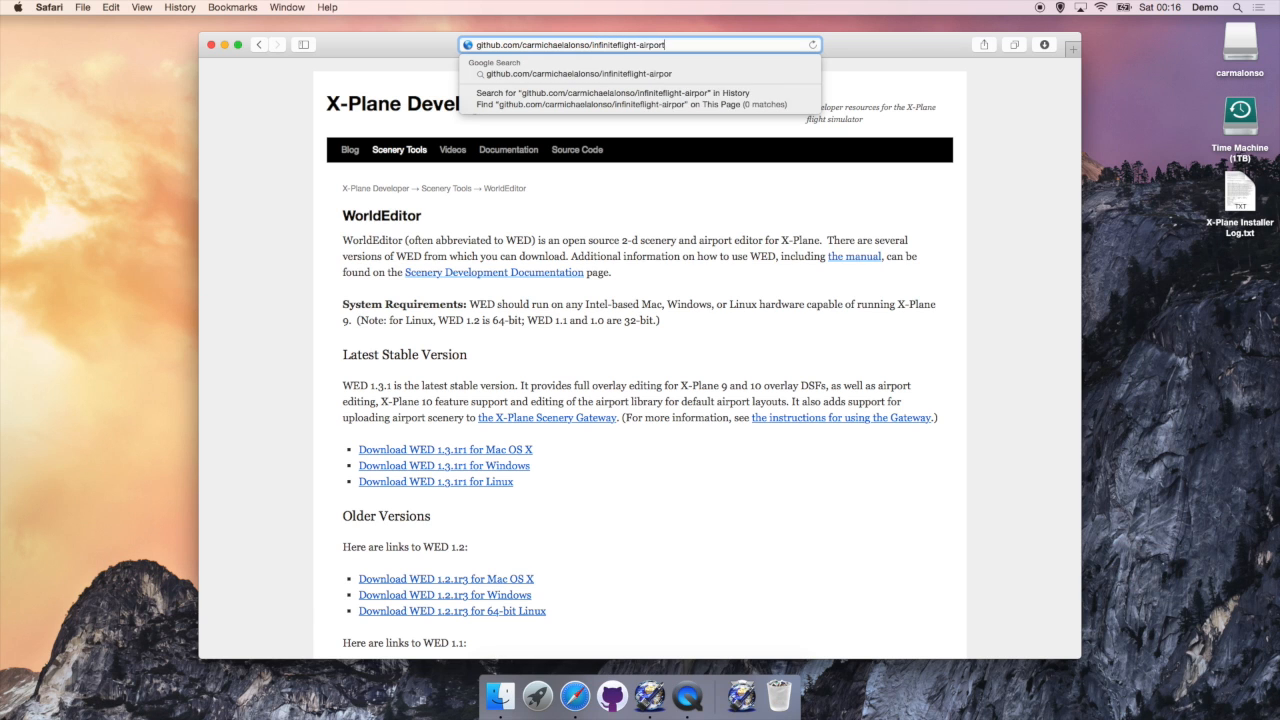
{"action": "key", "text": "Return"}
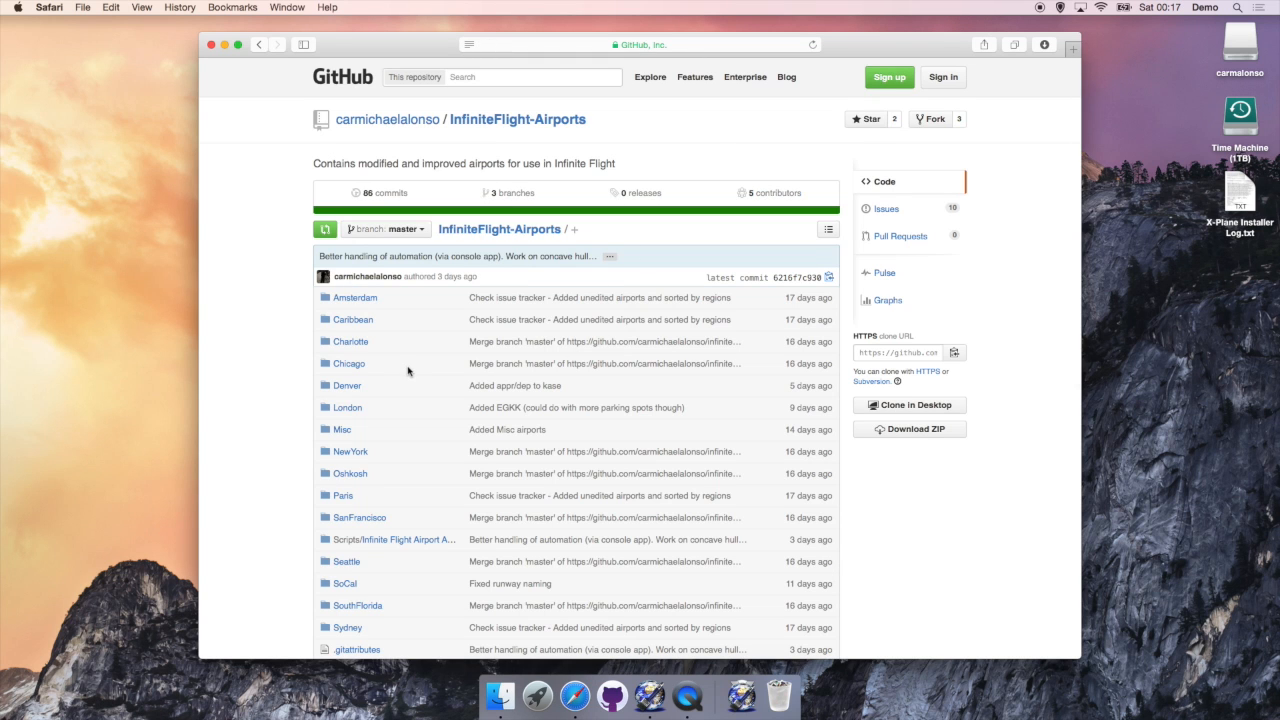
Step: Look over the repository page and launch the GitHub for Mac app from the Dock
{"action": "scroll", "coordinate": [408, 371], "scroll_direction": "down", "scroll_amount": 5}
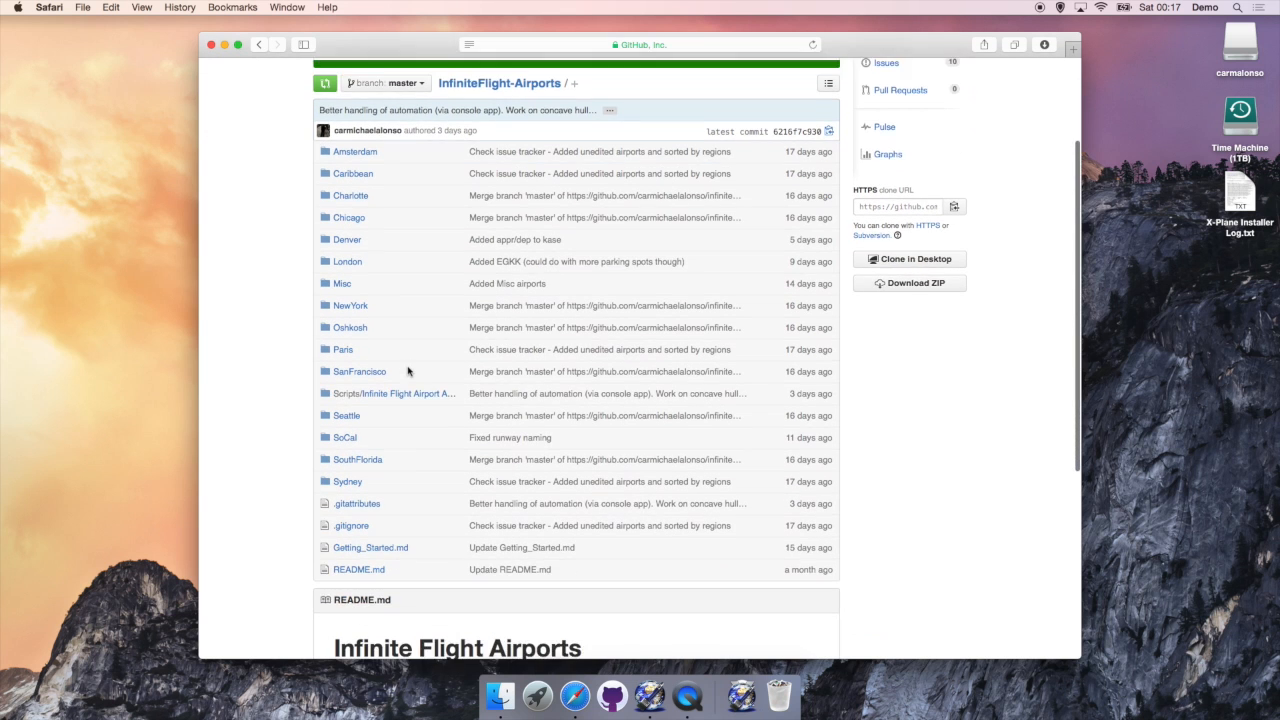
{"action": "scroll", "coordinate": [408, 371], "scroll_direction": "up", "scroll_amount": 5}
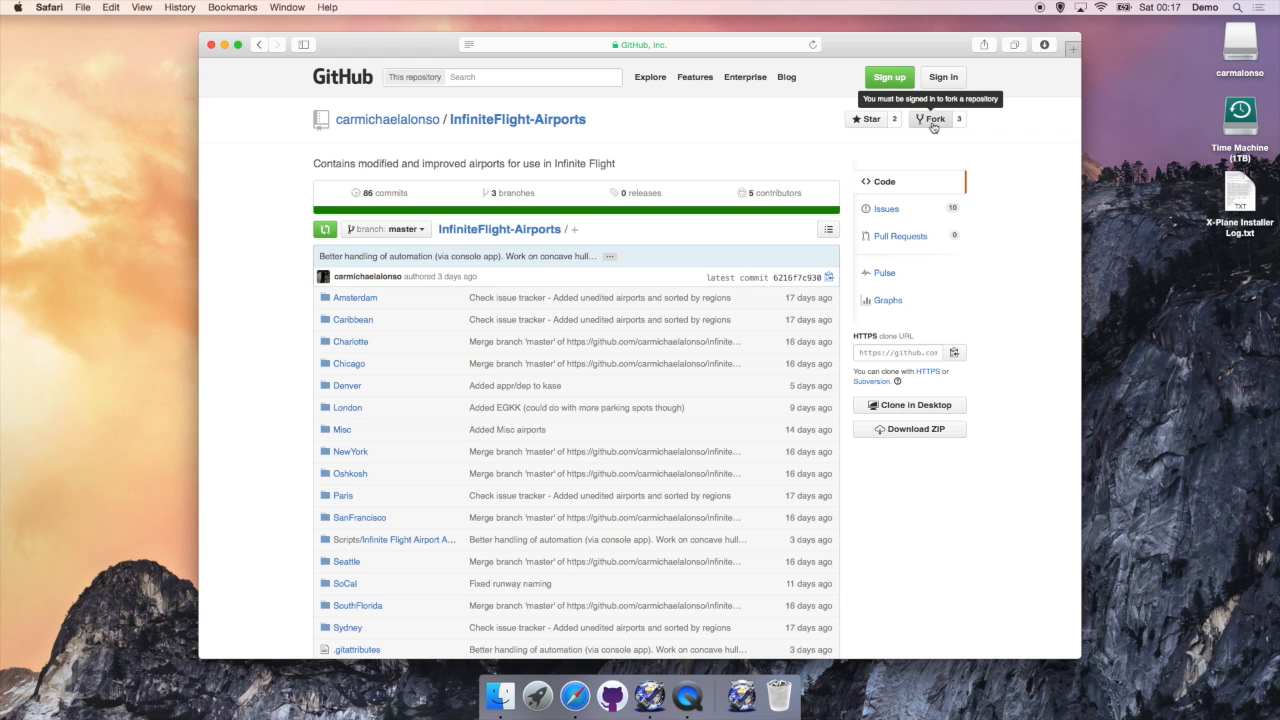
{"action": "left_click", "coordinate": [612, 697]}
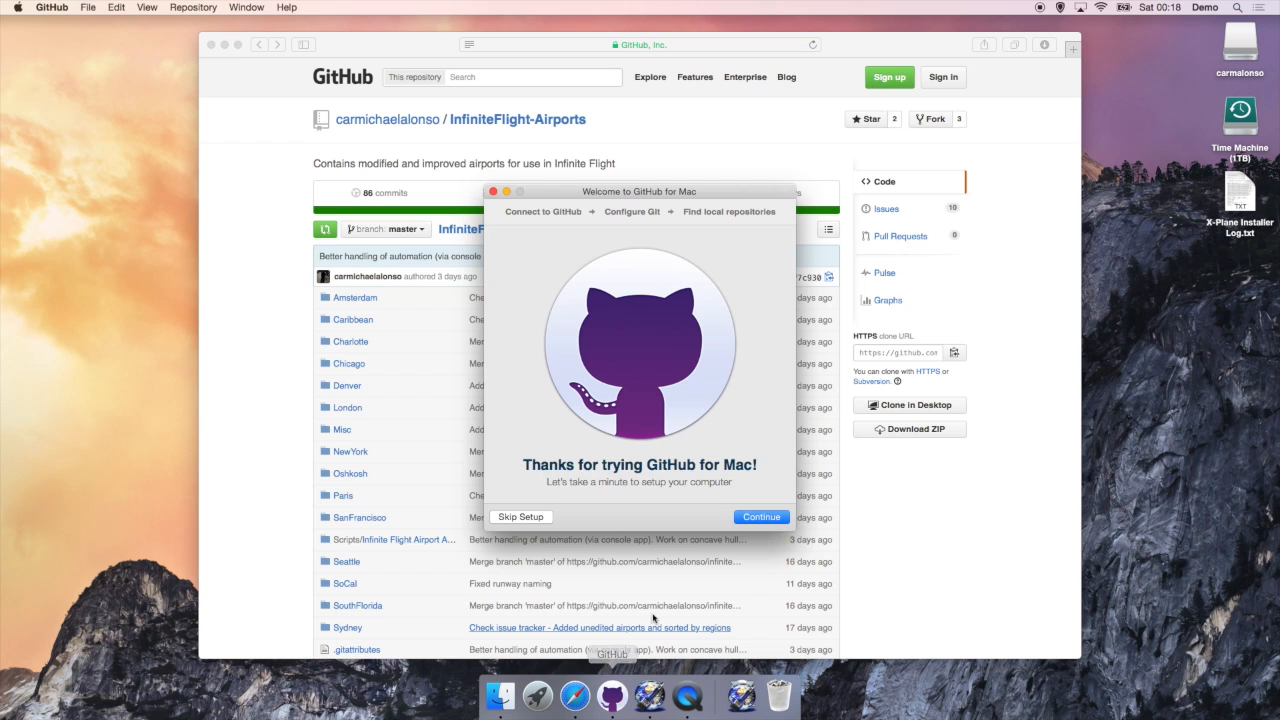
Step: Sign in to GitHub for Mac with the account username and password
{"action": "left_click", "coordinate": [757, 518]}
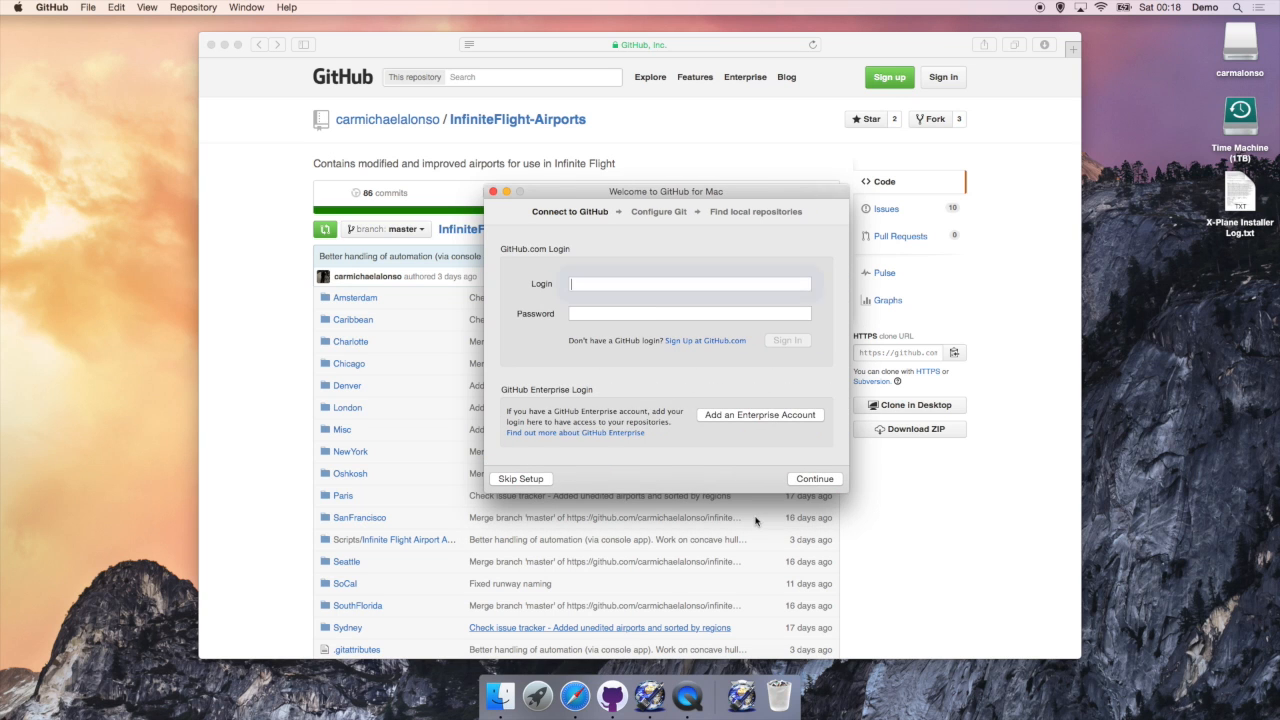
{"action": "type", "text": "carmichaelalonso"}
{"action": "key", "text": "Tab"}
{"action": "type", "text": "••••••••••••"}
{"action": "key", "text": "Return"}
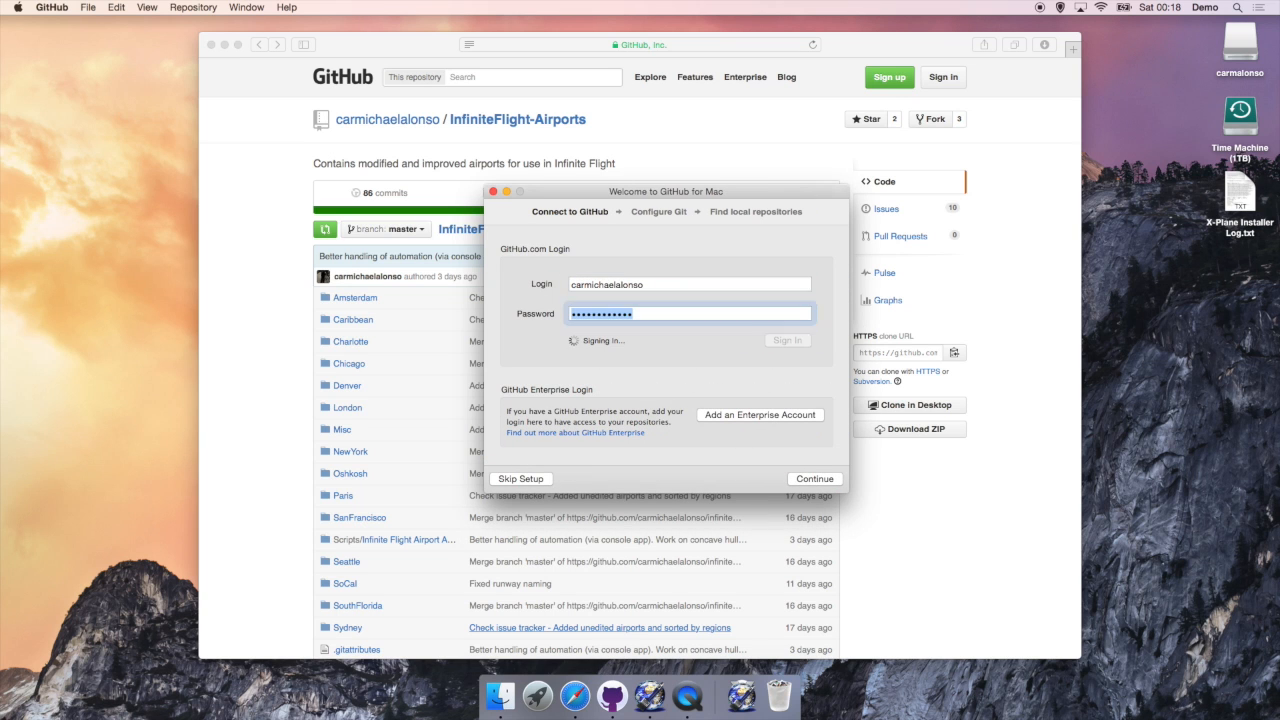
Step: Enter the user's full name and e-mail under Configure Git and finish setup
{"action": "left_click", "coordinate": [814, 480]}
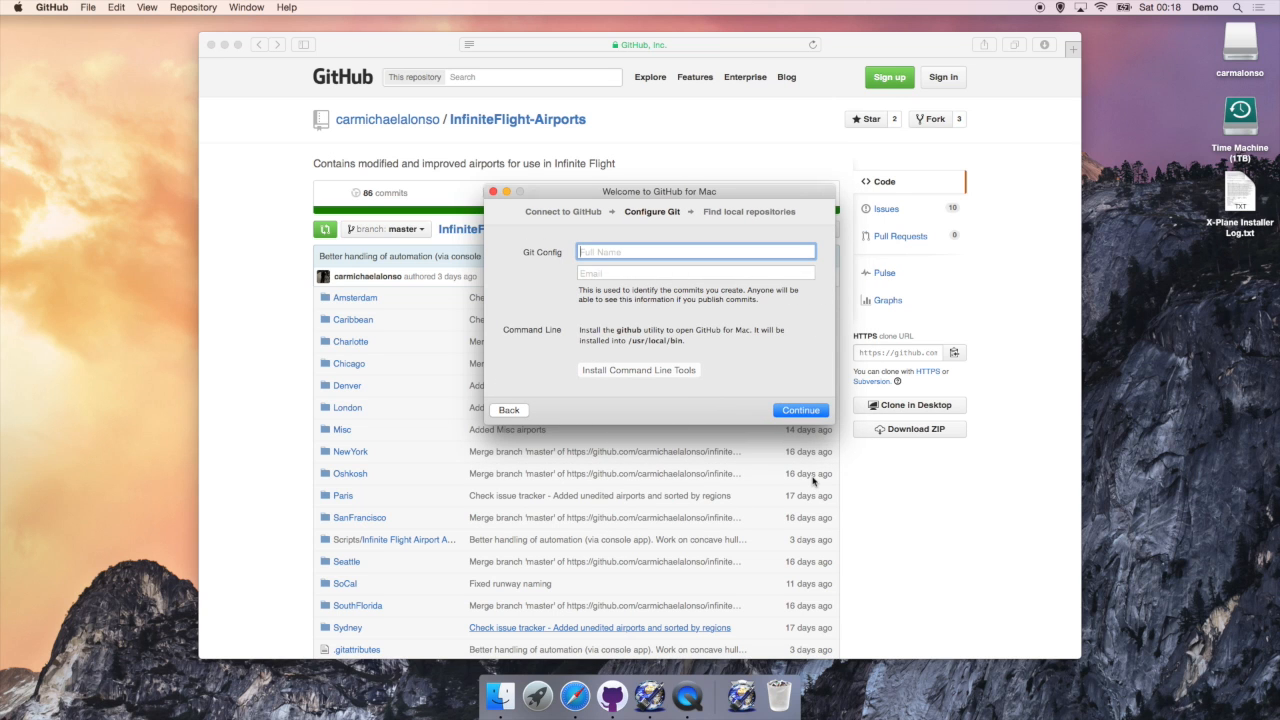
{"action": "type", "text": "Cameron"}
{"action": "key", "text": "Tab"}
{"action": "type", "text": "c"}
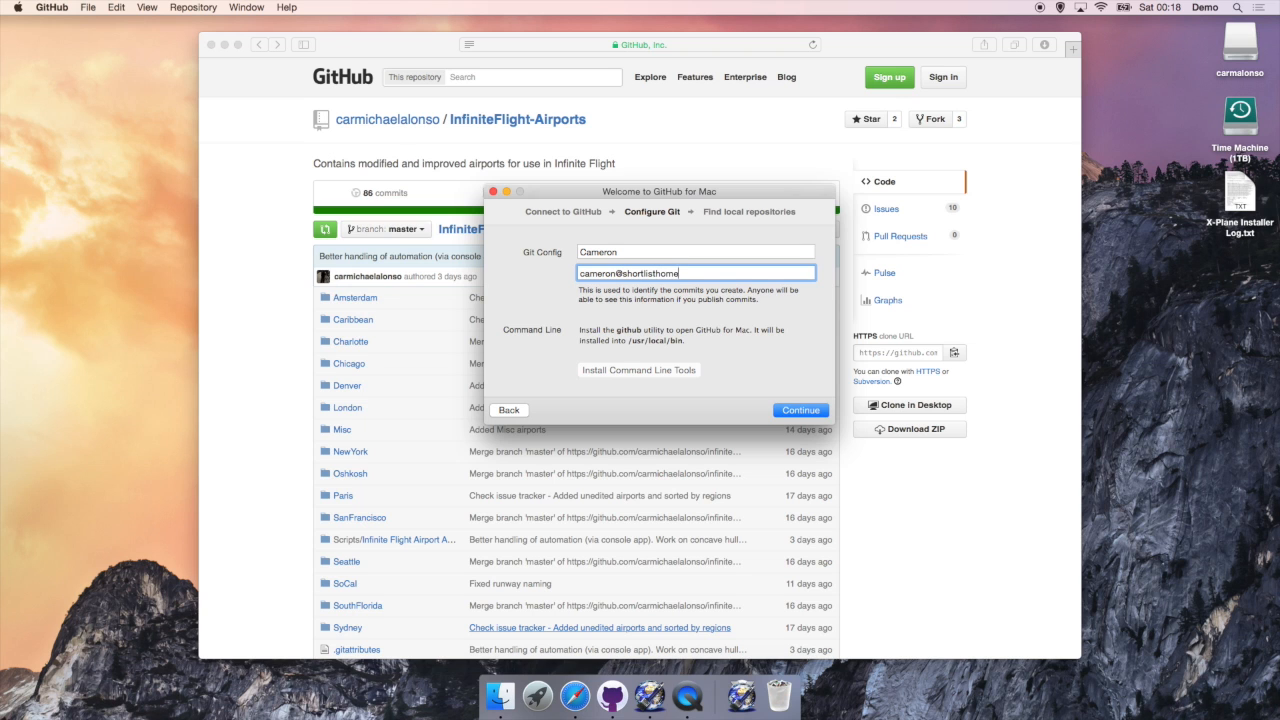
{"action": "key", "text": "Return"}
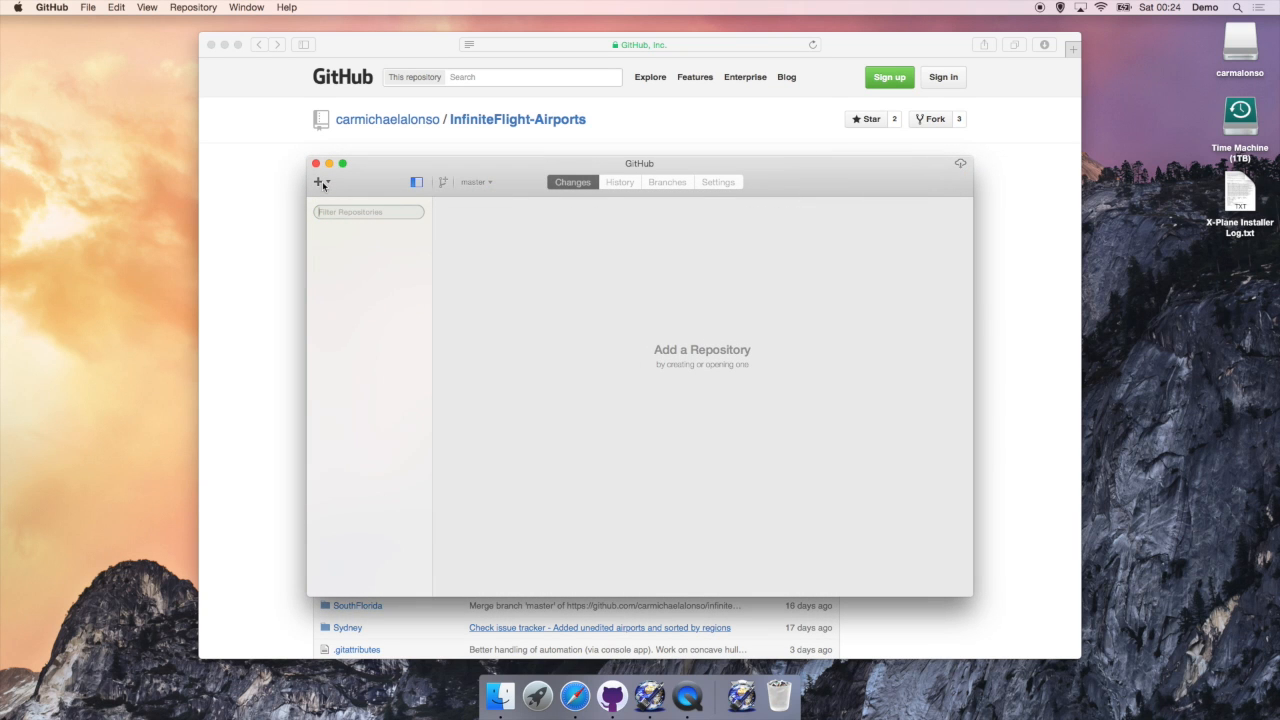
Step: From + > Clone, pick InfiniteFlight-Airports and clone it into the Documents folder
{"action": "left_click", "coordinate": [320, 182]}
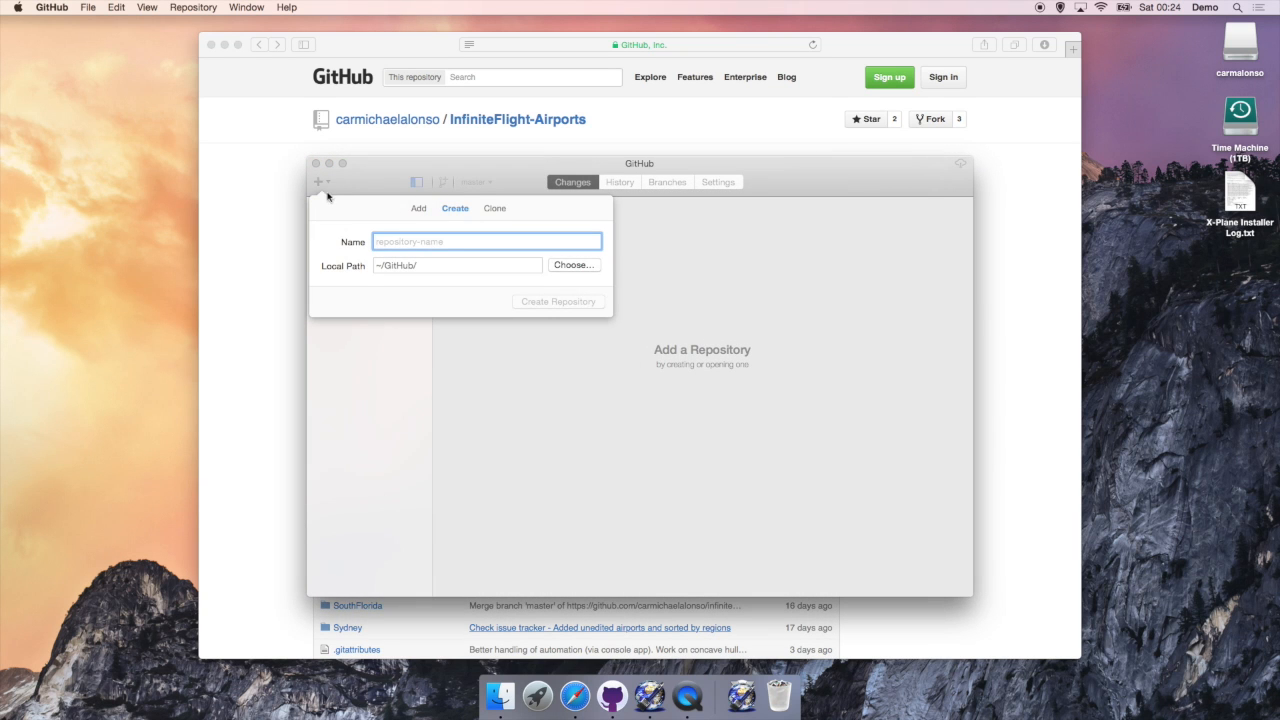
{"action": "left_click", "coordinate": [498, 211]}
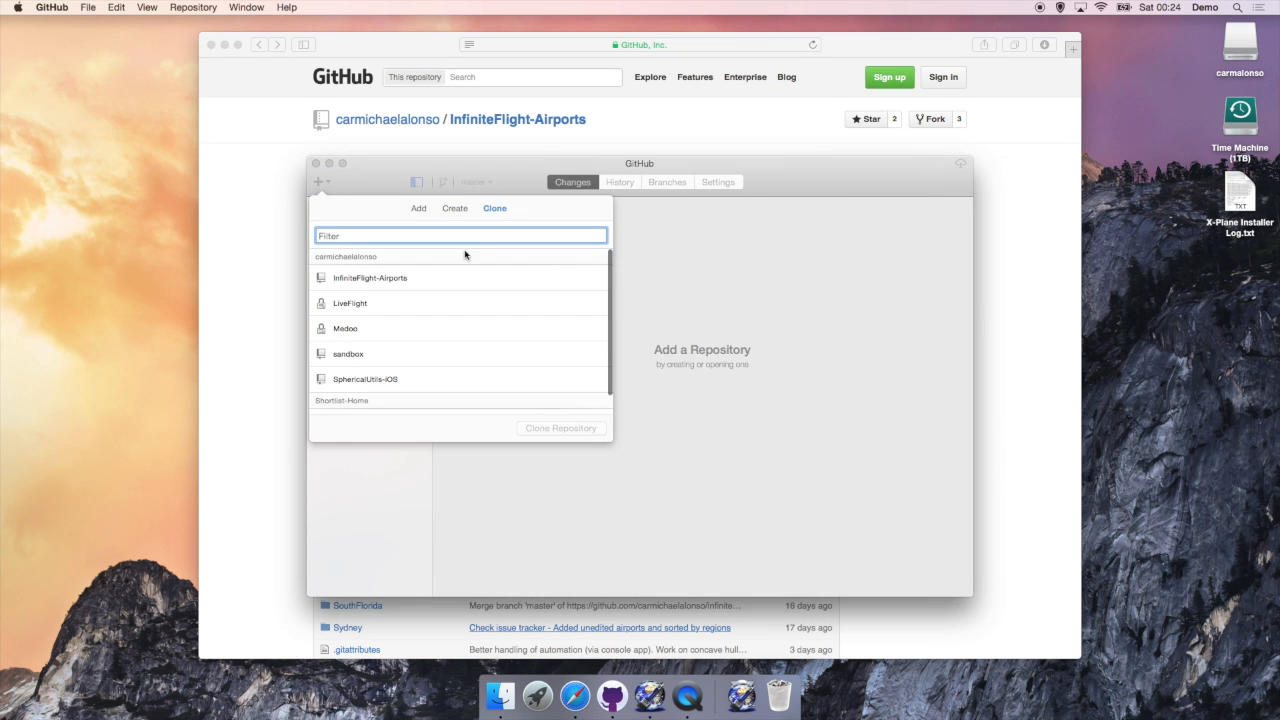
{"action": "left_click", "coordinate": [441, 280]}
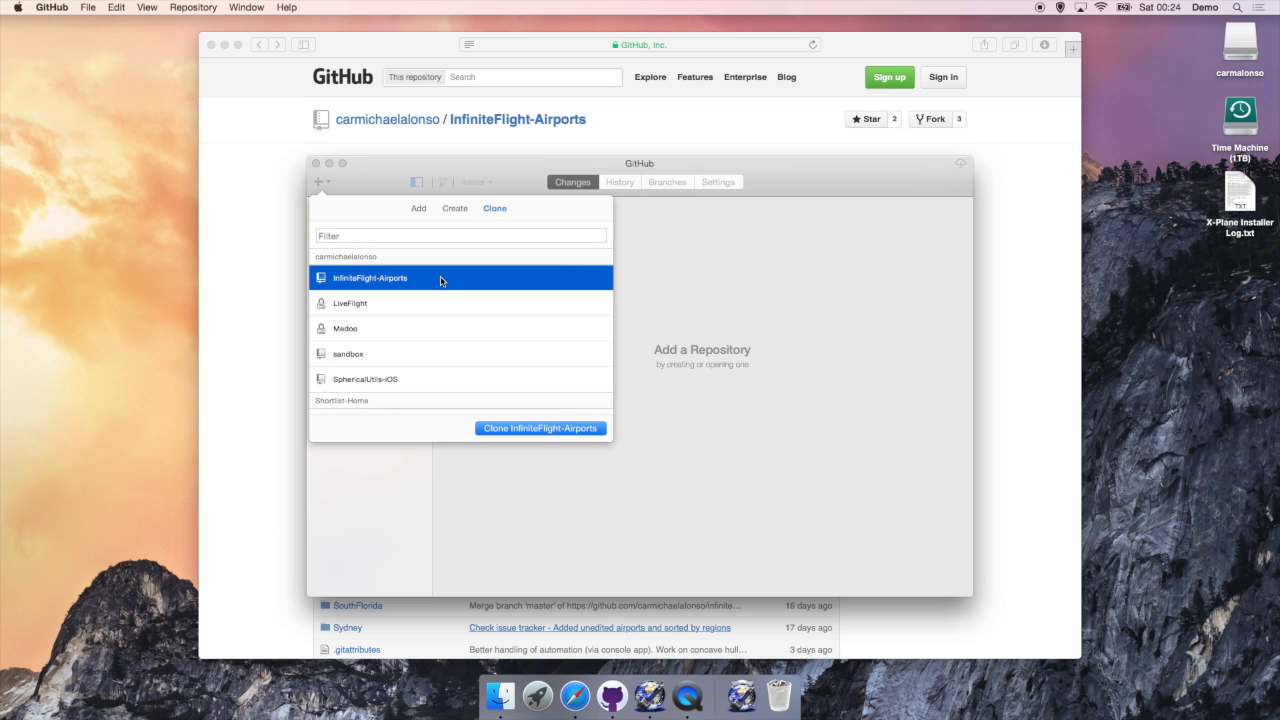
{"action": "left_click", "coordinate": [512, 433]}
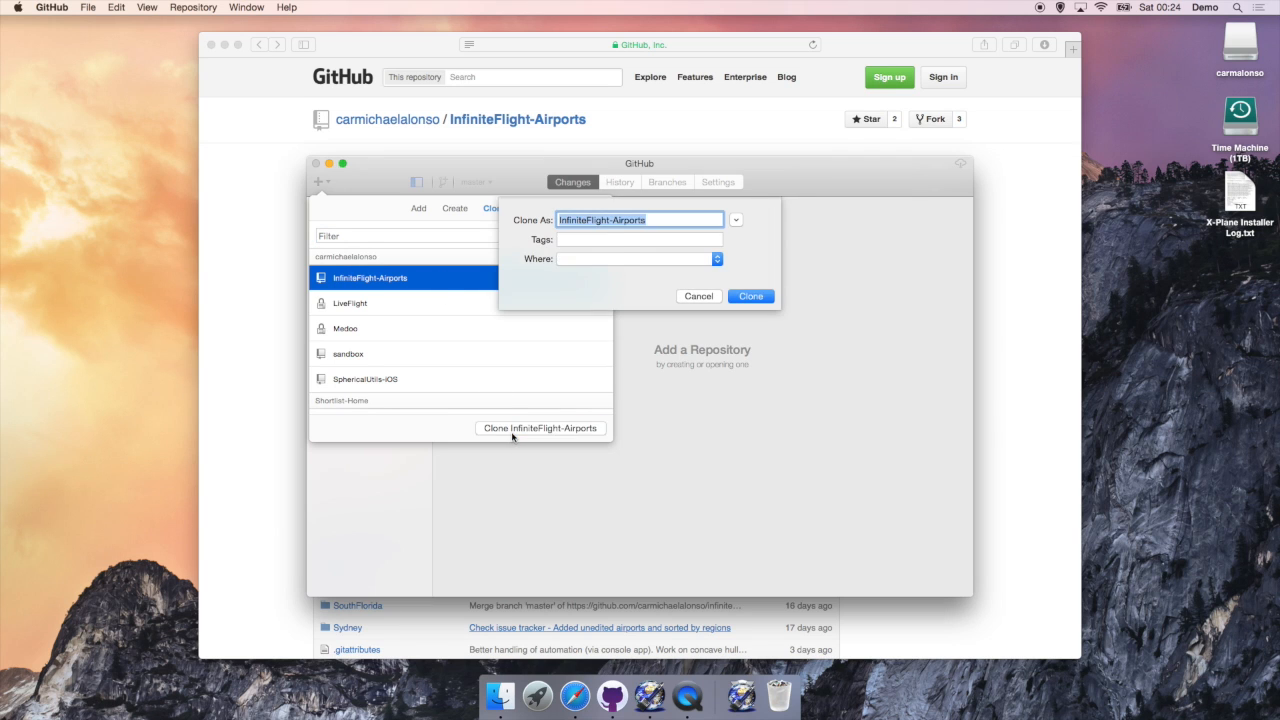
{"action": "left_click", "coordinate": [631, 263]}
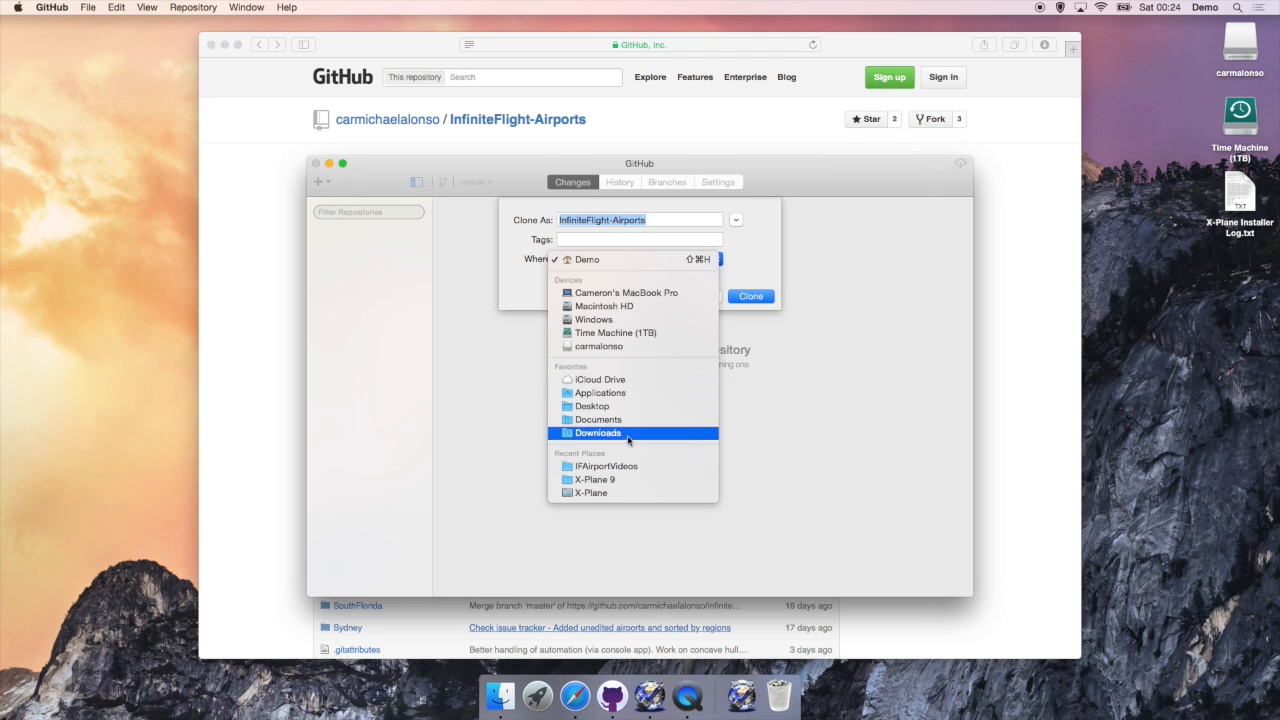
{"action": "left_click", "coordinate": [598, 419]}
{"action": "left_click", "coordinate": [742, 297]}
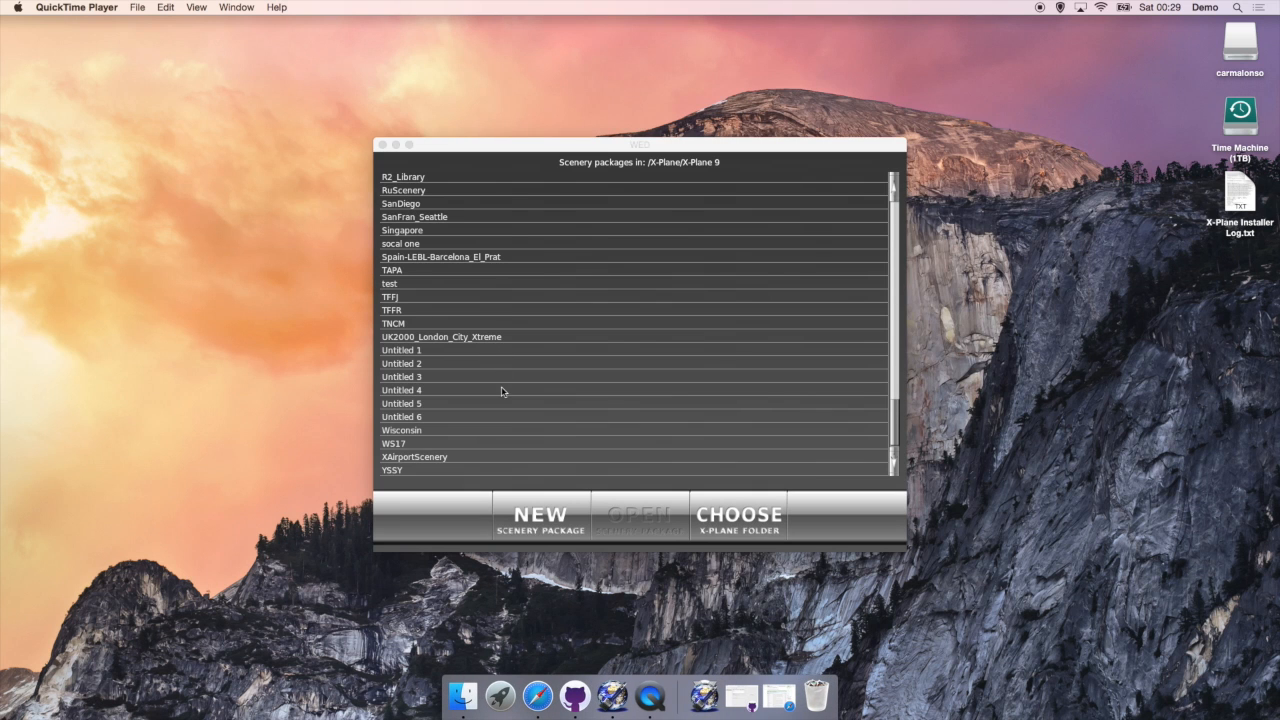
Step: Create a new scenery package and rename Untitled 7 to KHAF
{"action": "left_click", "coordinate": [522, 530]}
{"action": "left_click", "coordinate": [527, 518]}
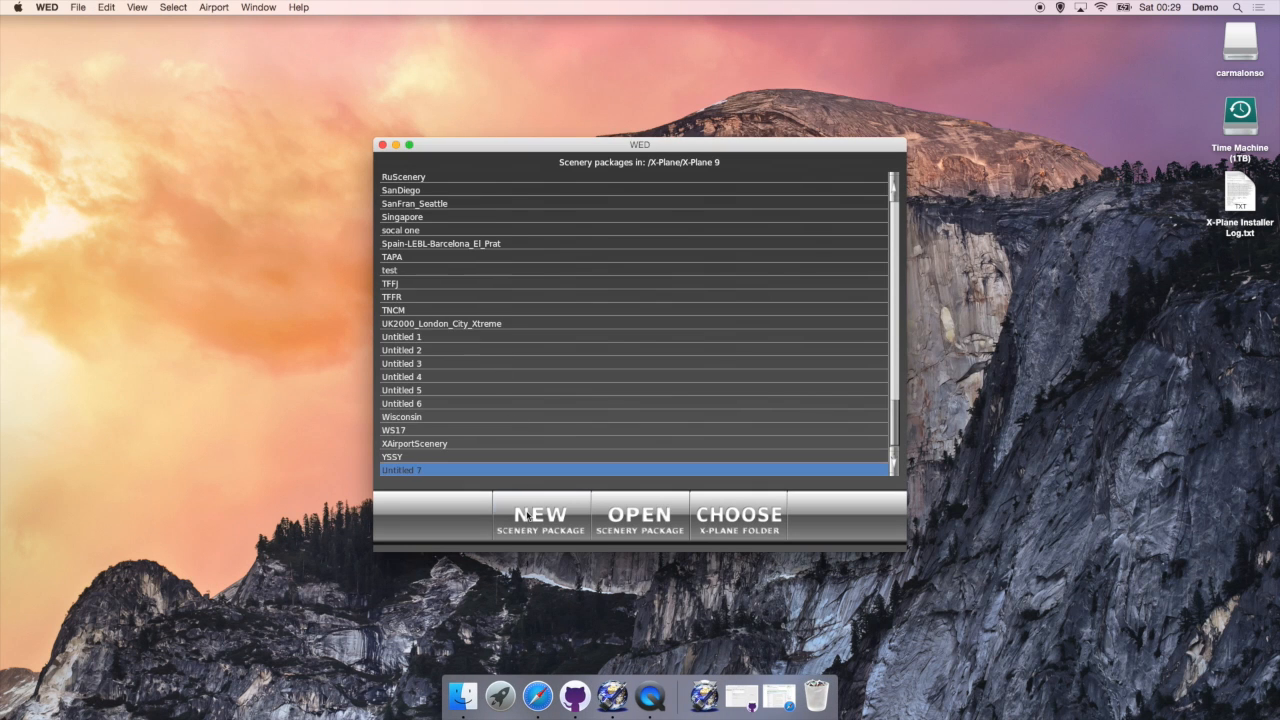
{"action": "left_click", "coordinate": [431, 471]}
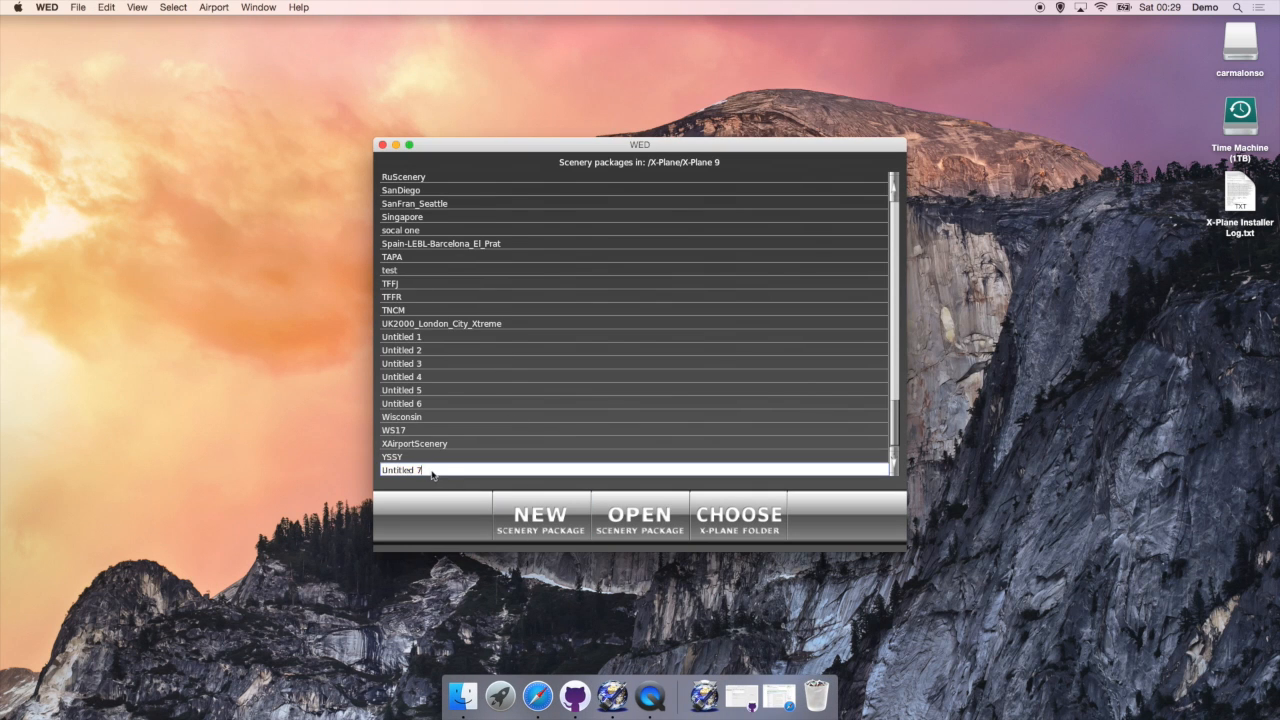
{"action": "type", "text": "KHAF"}
{"action": "key", "text": "Return"}
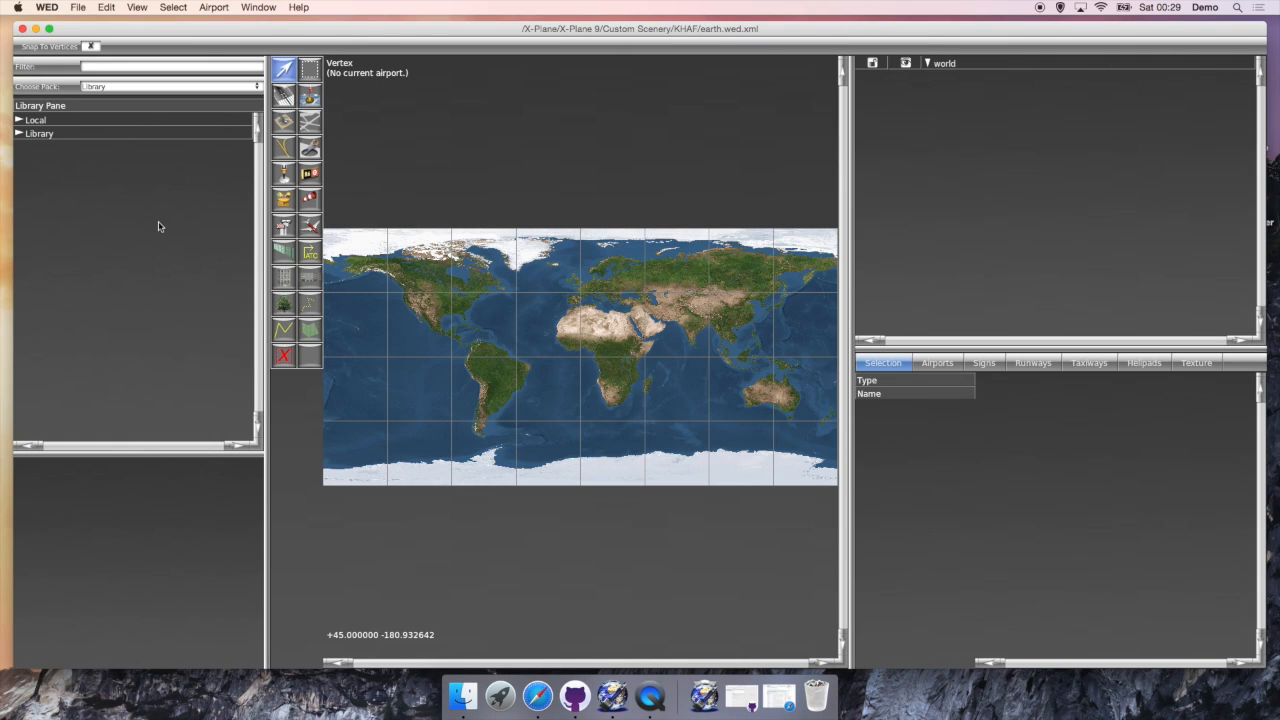
Step: Drag the Library pane splitter fully left so the map fills the window
{"action": "left_click_drag", "start_coordinate": [268, 221], "coordinate": [3, 246]}
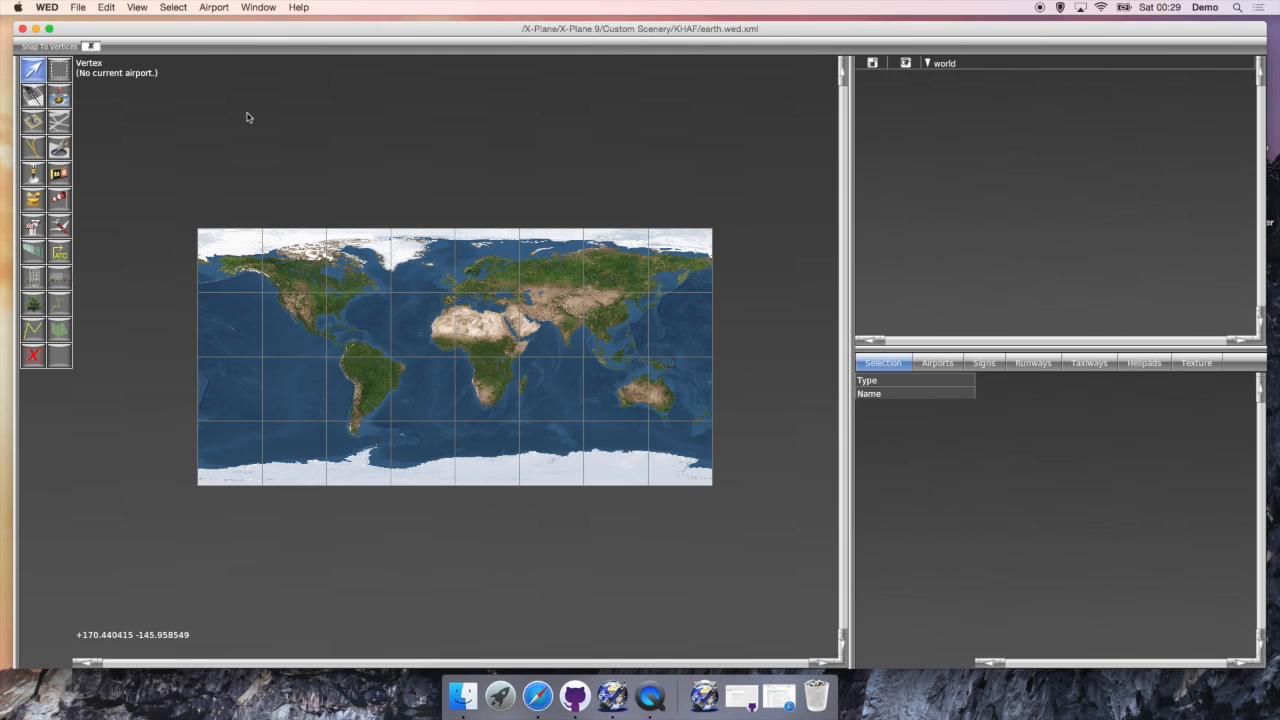
Step: Import KHAF Half Moon Bay from InfiniteFlight-Airports/SanFrancisco/KHAF/apt.dat into WED
{"action": "left_click", "coordinate": [85, 7]}
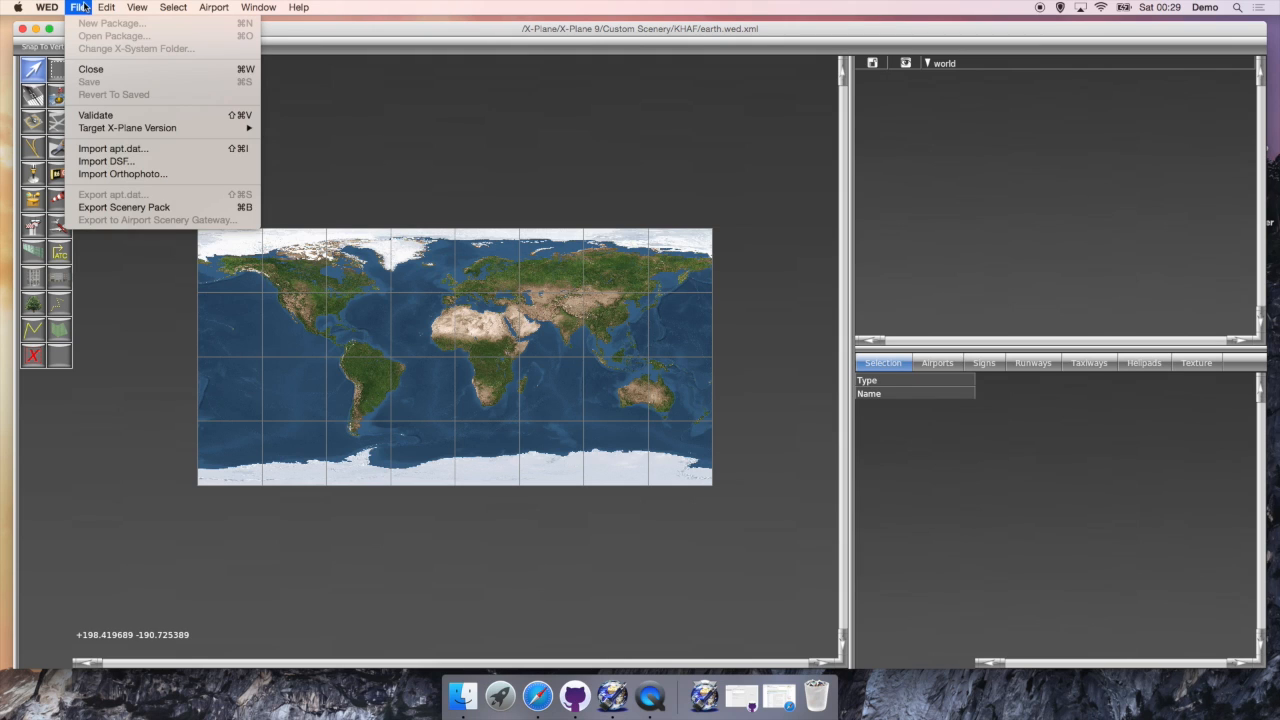
{"action": "left_click", "coordinate": [114, 150]}
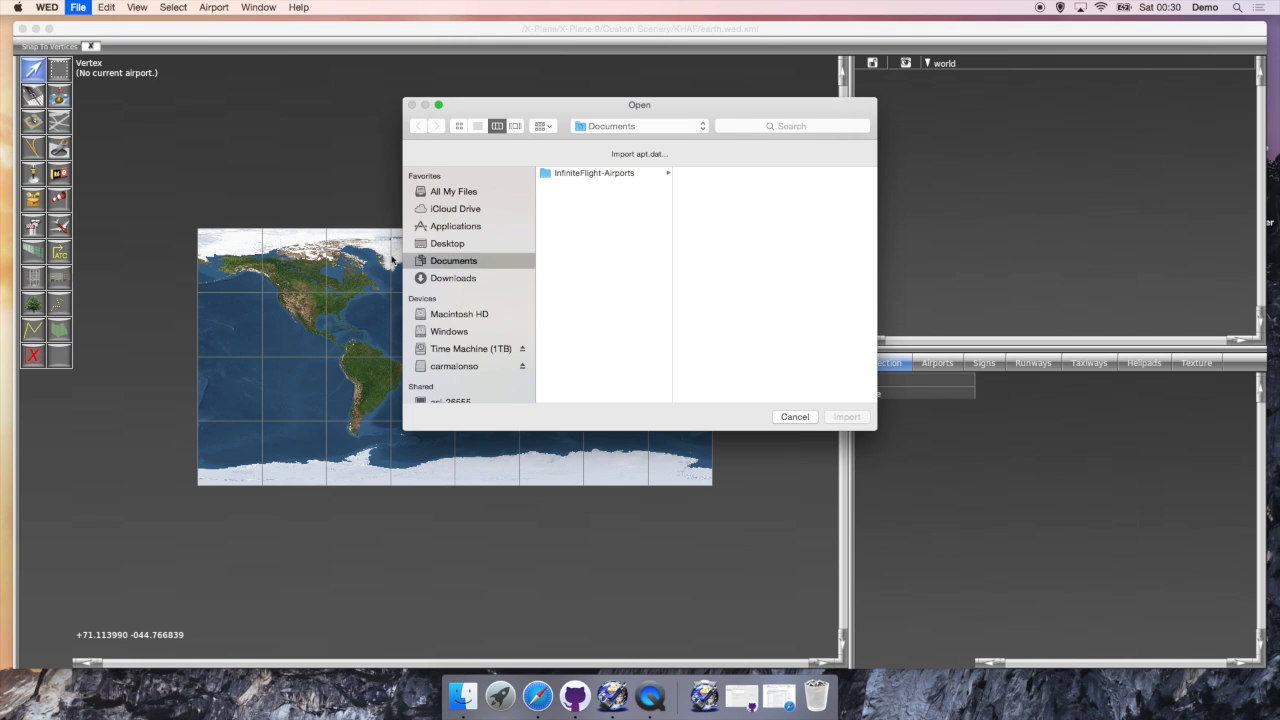
{"action": "left_click", "coordinate": [608, 174]}
{"action": "left_click", "coordinate": [728, 318]}
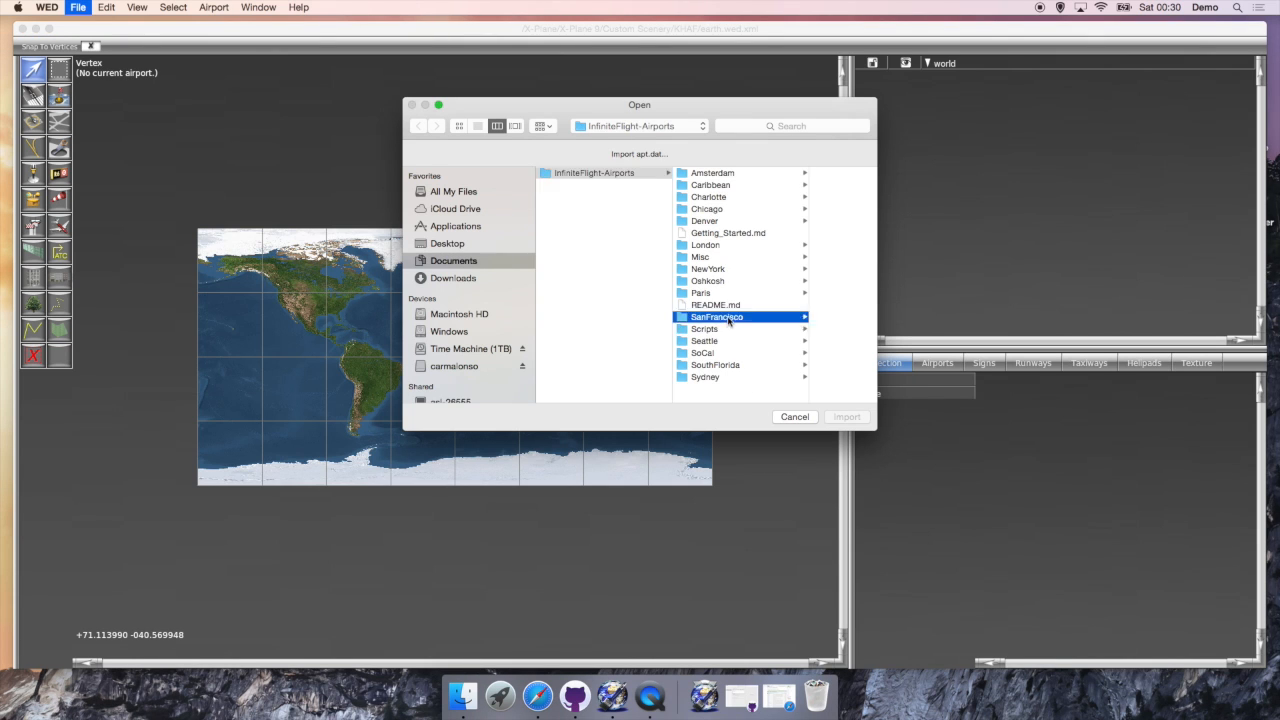
{"action": "left_click", "coordinate": [784, 270]}
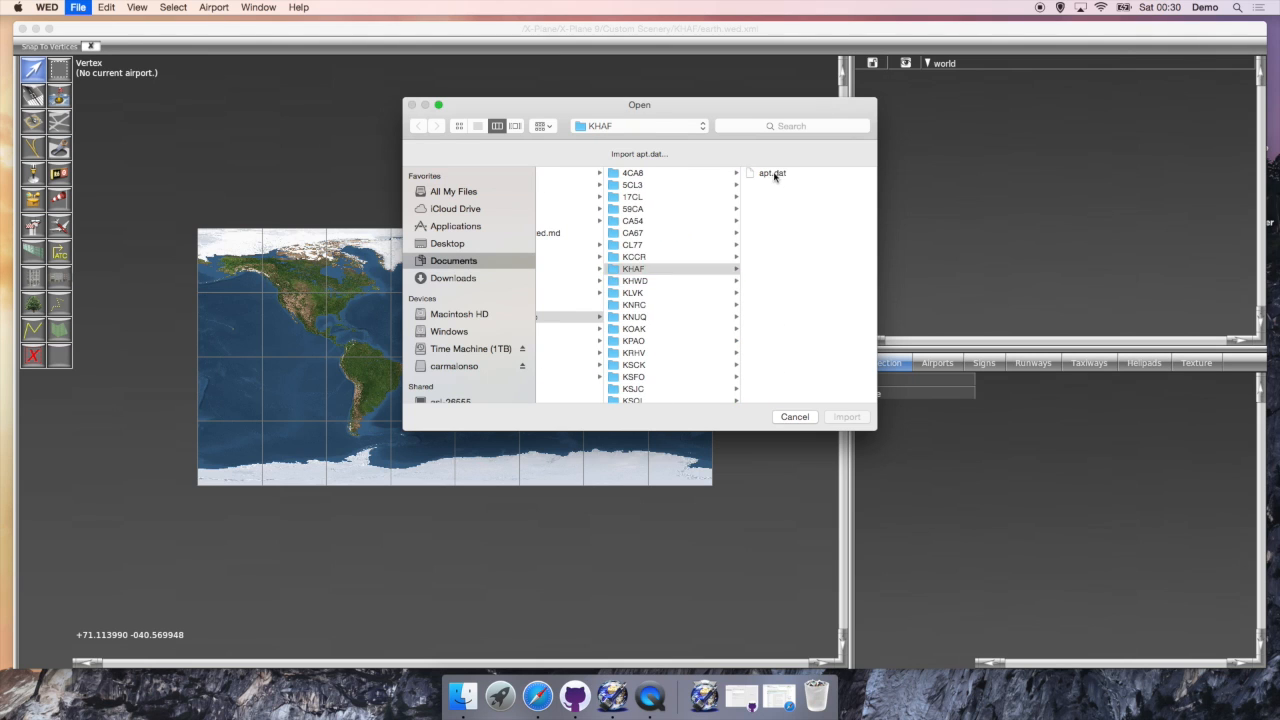
{"action": "left_click", "coordinate": [772, 174]}
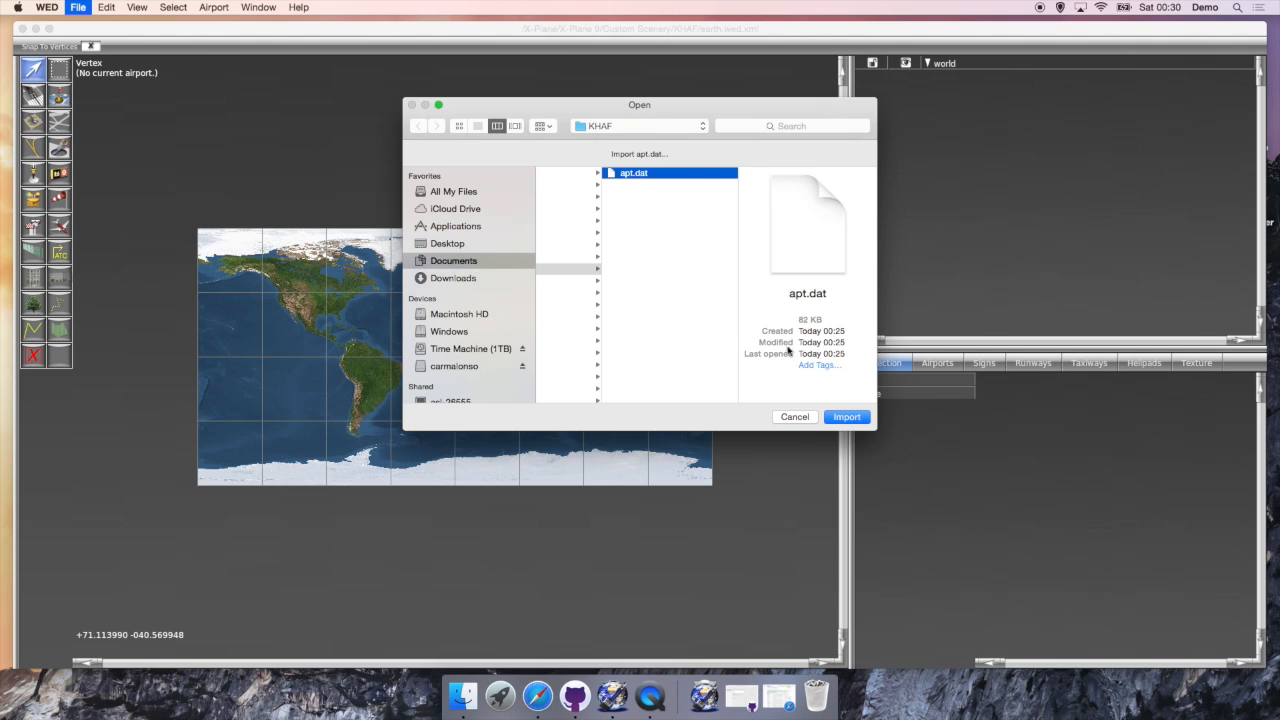
{"action": "left_click", "coordinate": [847, 417]}
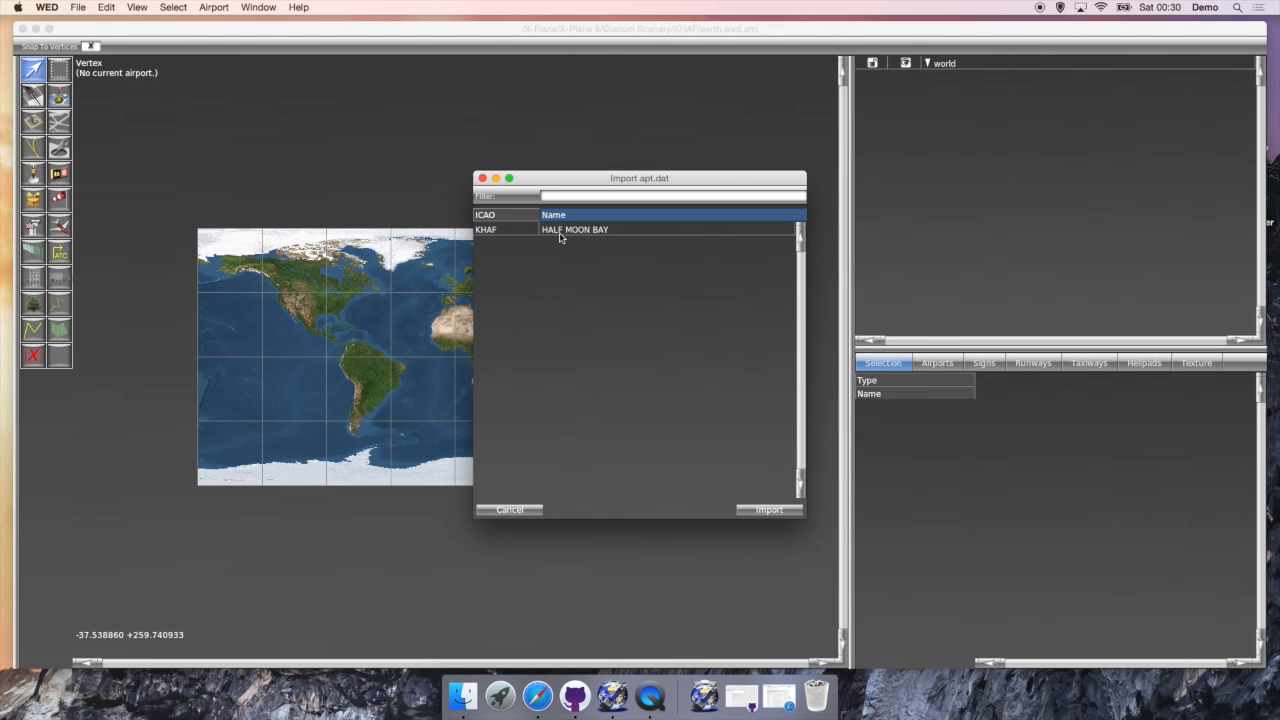
{"action": "left_click", "coordinate": [560, 233]}
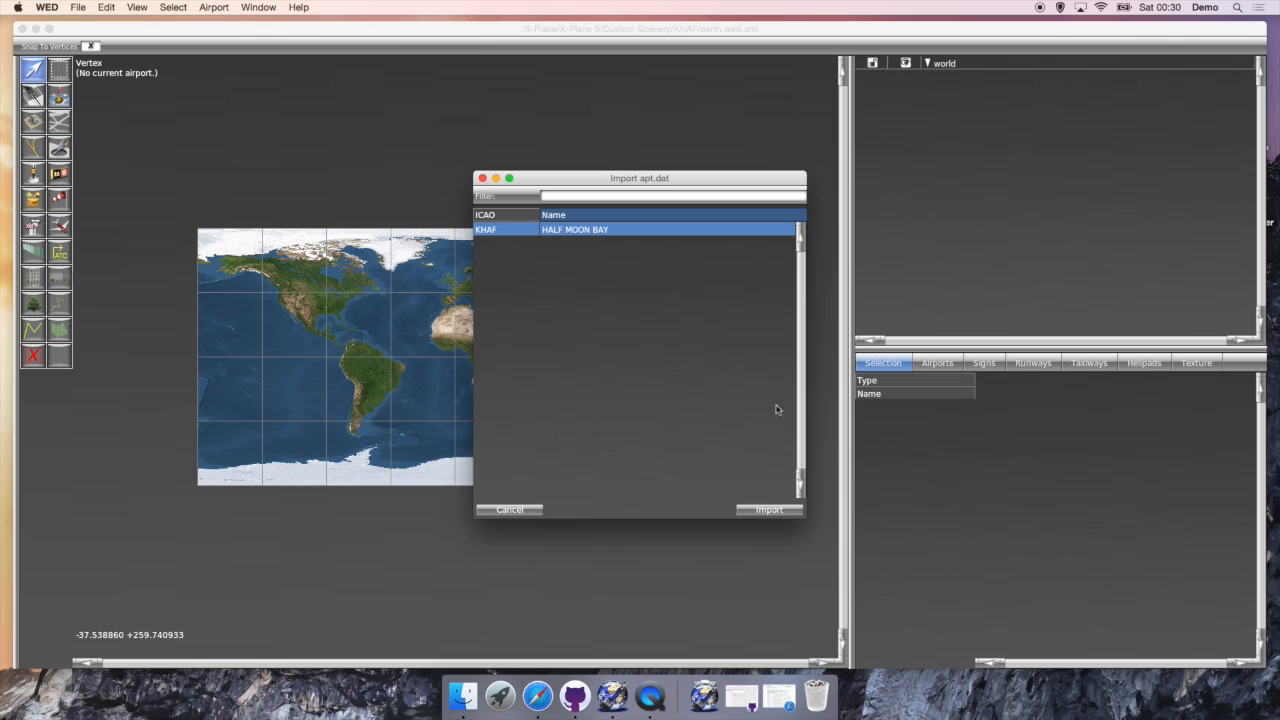
{"action": "left_click", "coordinate": [769, 510]}
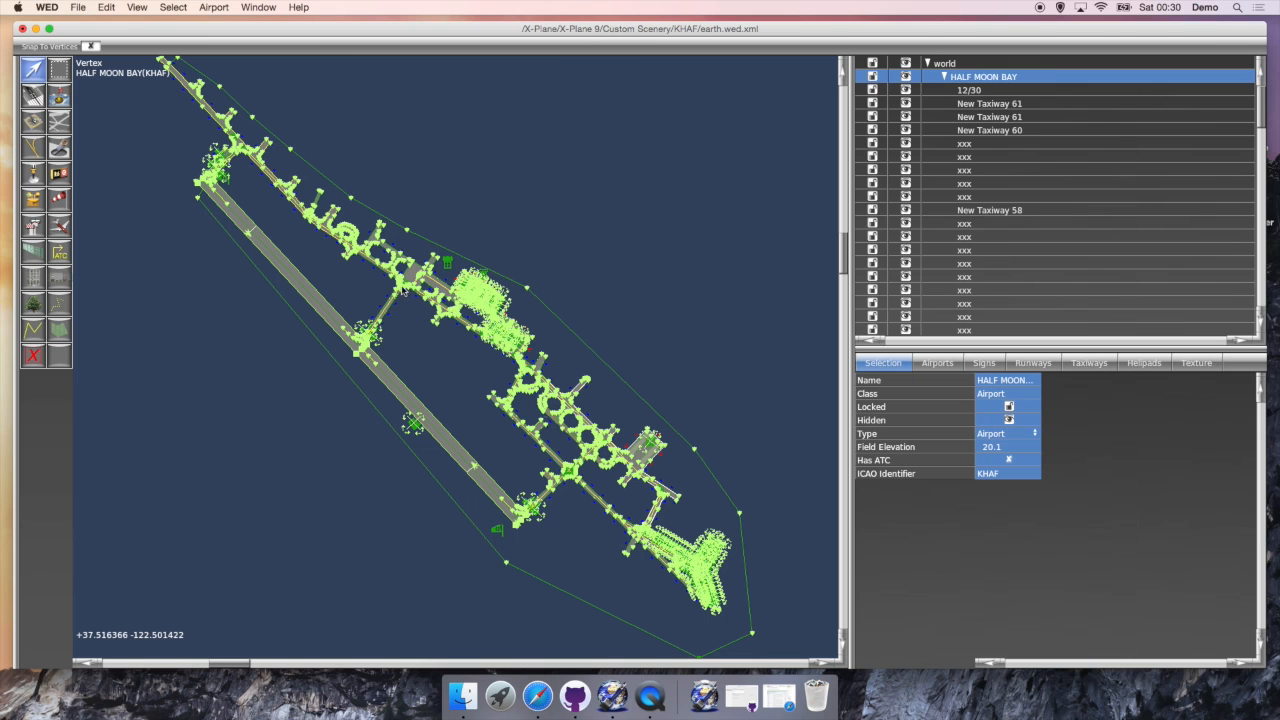
{"action": "scroll", "coordinate": [596, 490], "scroll_direction": "down", "scroll_amount": 5}
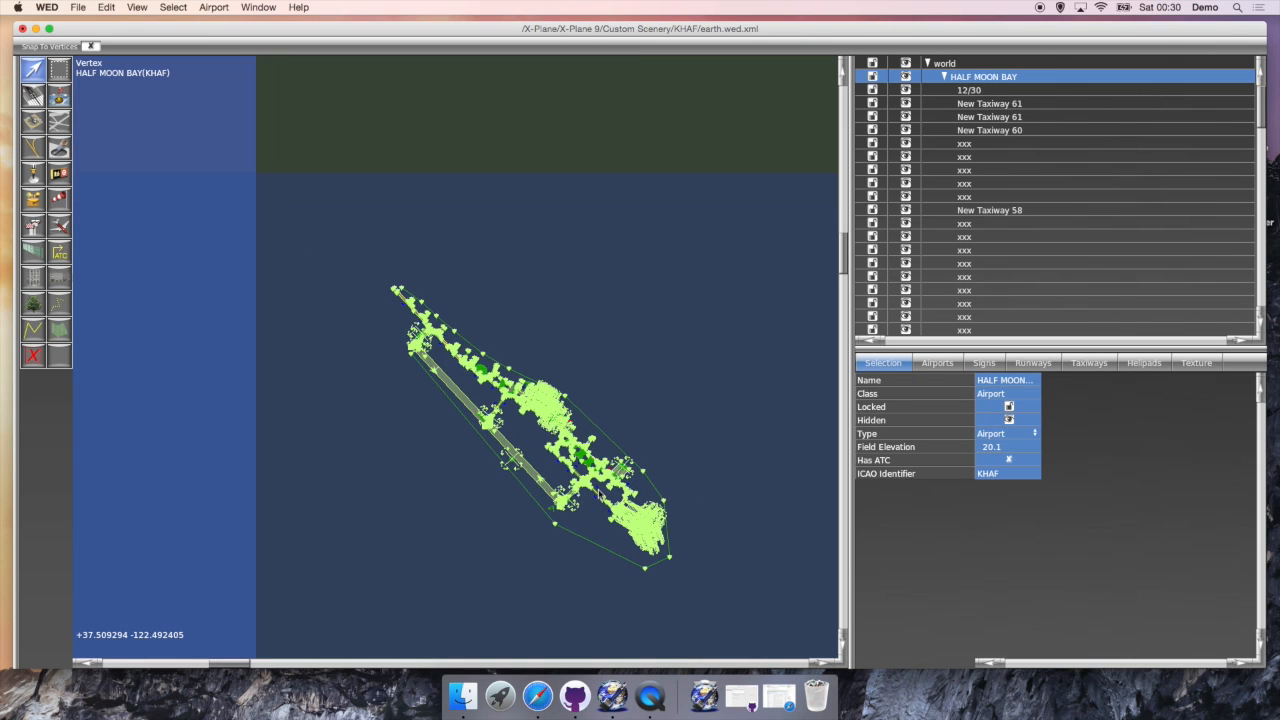
{"action": "scroll", "coordinate": [598, 491], "scroll_direction": "up", "scroll_amount": 10}
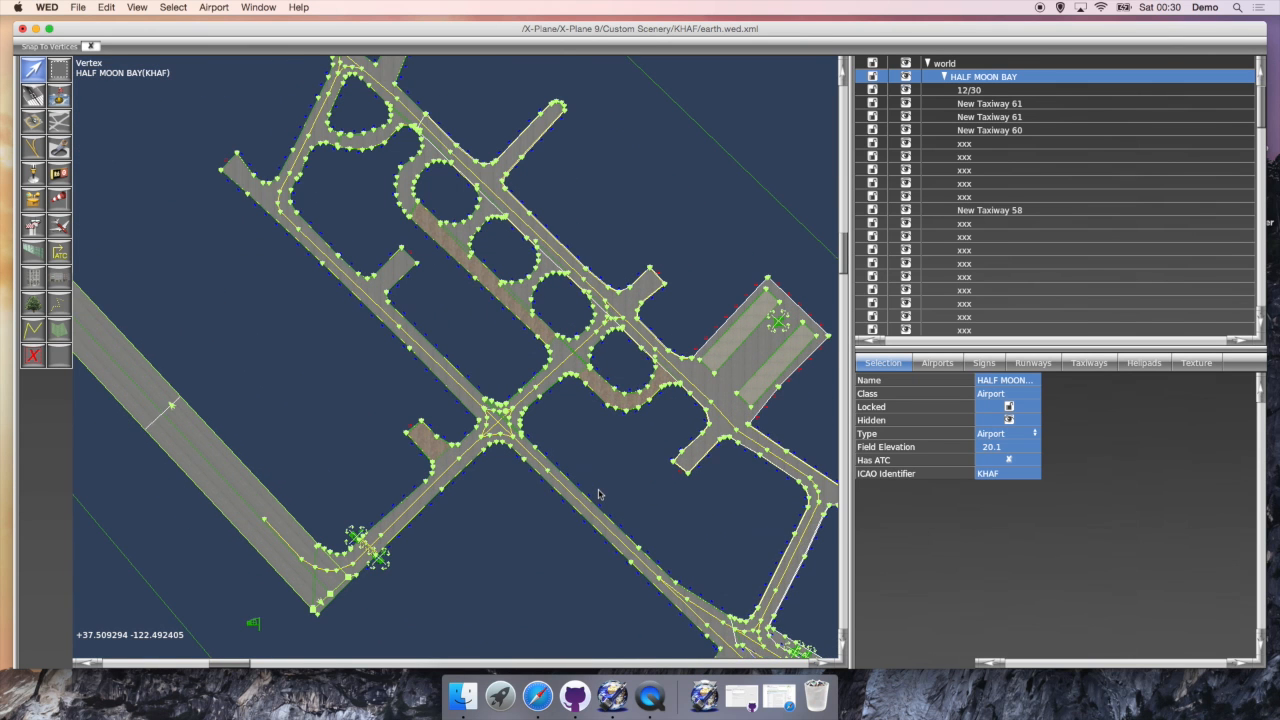
{"action": "scroll", "coordinate": [599, 493], "scroll_direction": "up", "scroll_amount": 1}
{"action": "left_click", "coordinate": [822, 664]}
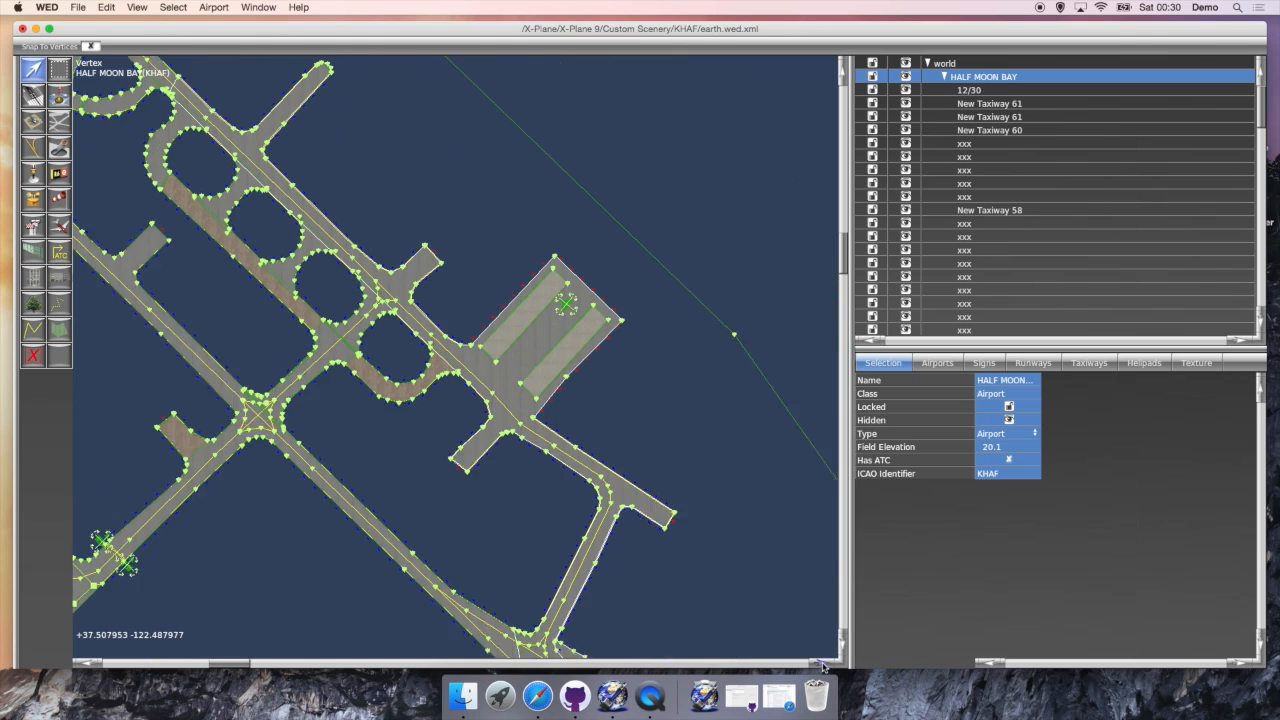
{"action": "left_click", "coordinate": [844, 650]}
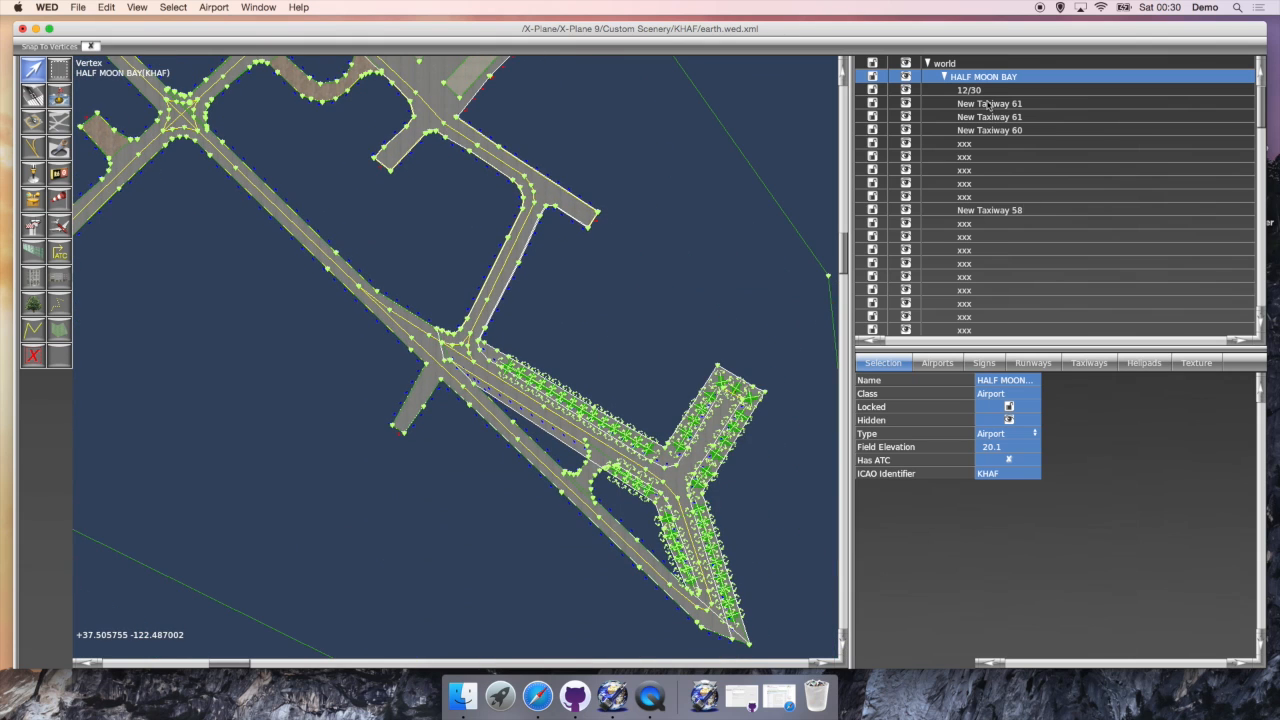
{"action": "scroll", "coordinate": [989, 143], "scroll_direction": "down", "scroll_amount": 15}
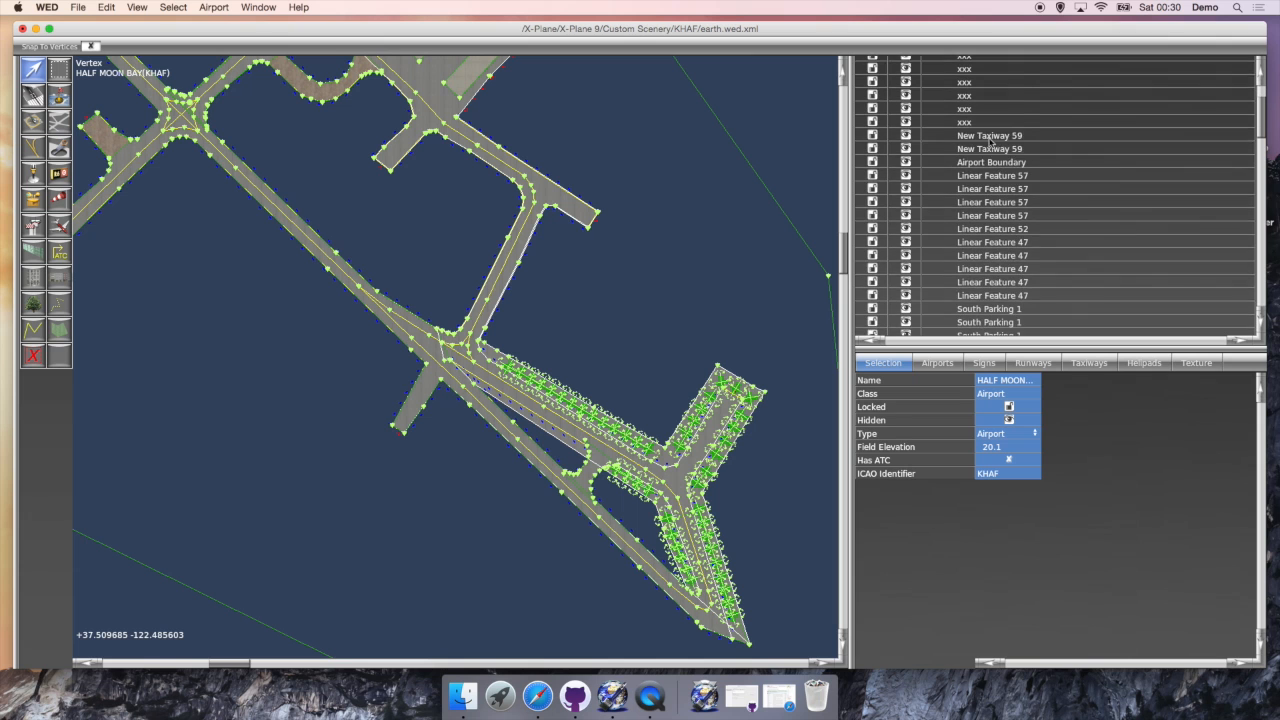
{"action": "scroll", "coordinate": [989, 205], "scroll_direction": "down", "scroll_amount": 10}
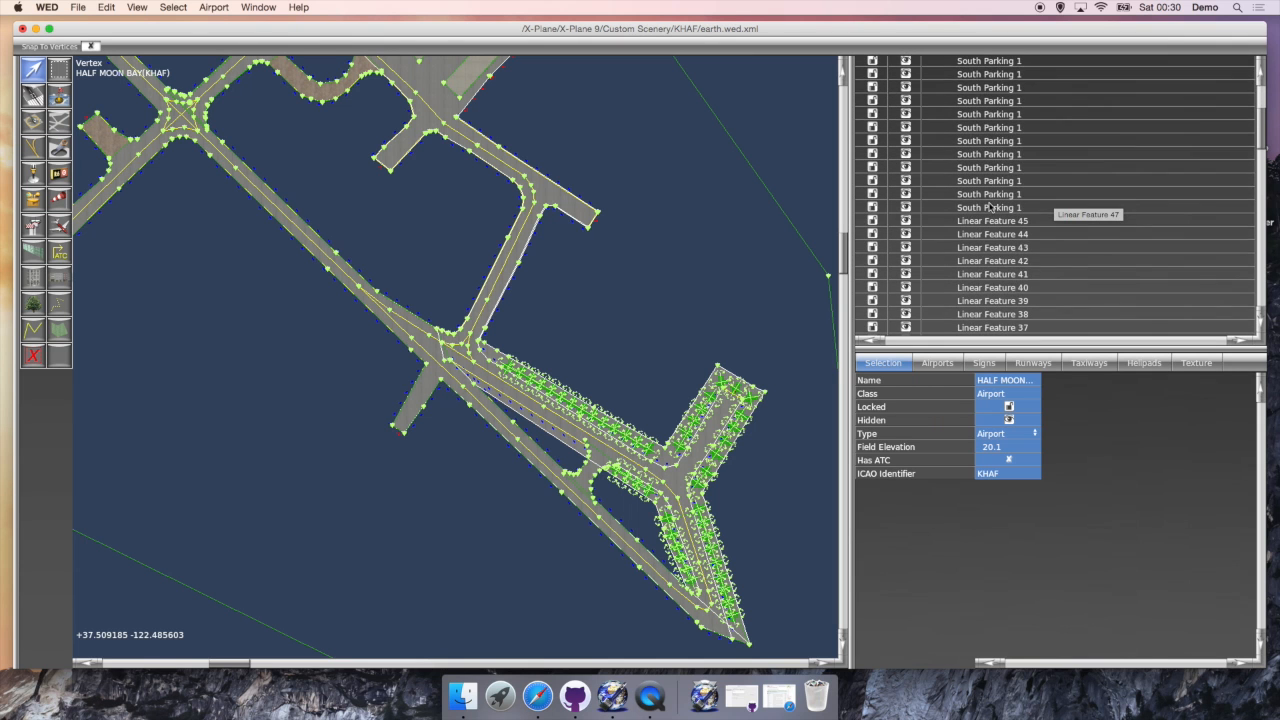
{"action": "scroll", "coordinate": [989, 206], "scroll_direction": "down", "scroll_amount": 10}
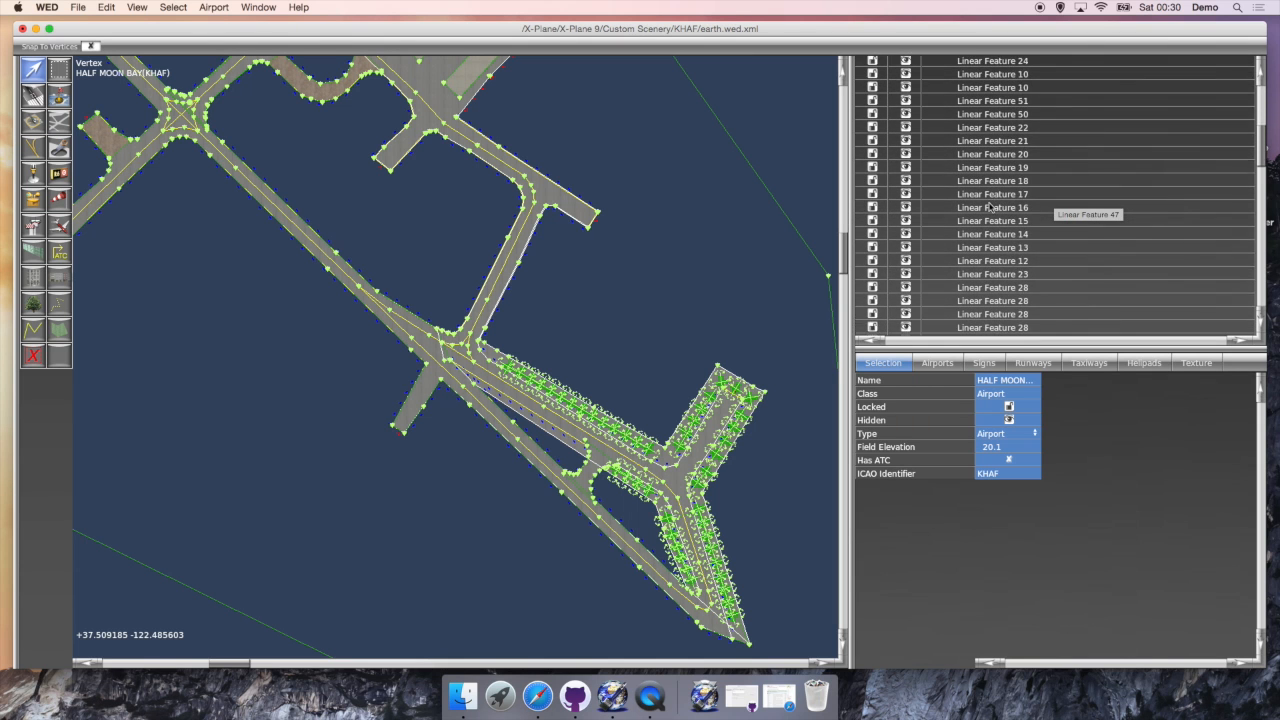
{"action": "scroll", "coordinate": [989, 206], "scroll_direction": "down", "scroll_amount": 10}
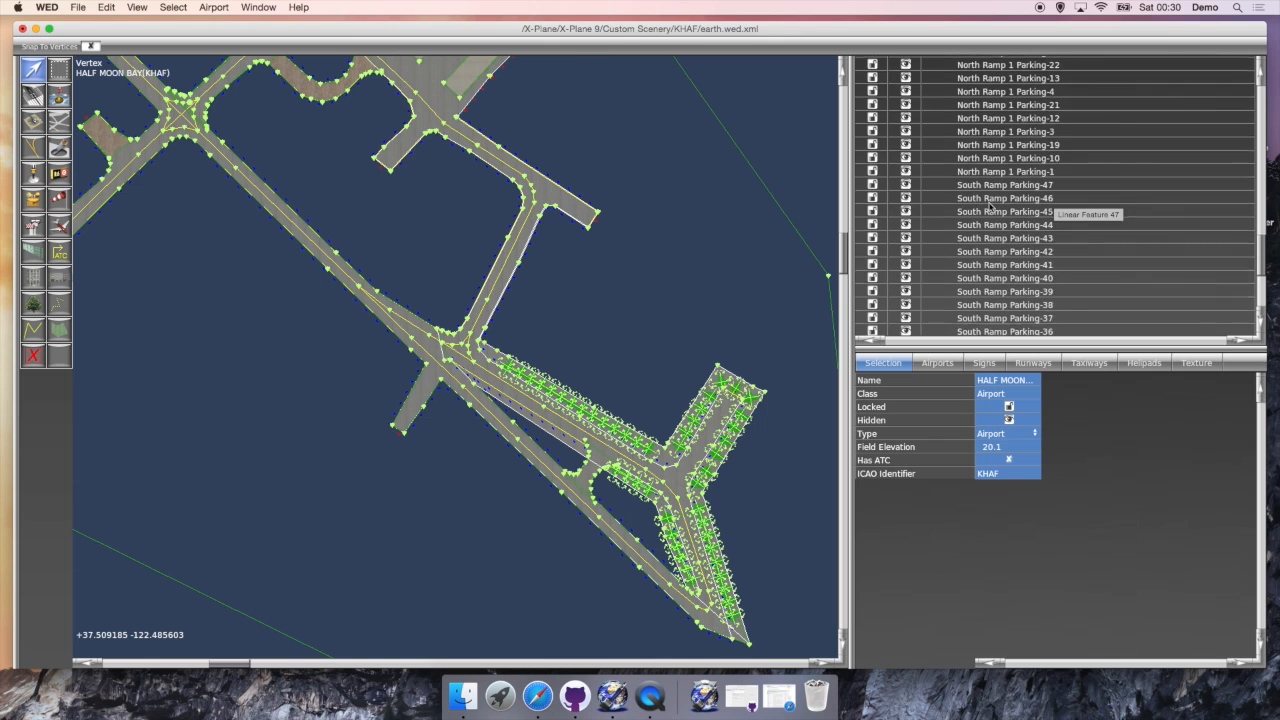
{"action": "scroll", "coordinate": [989, 206], "scroll_direction": "down", "scroll_amount": 3}
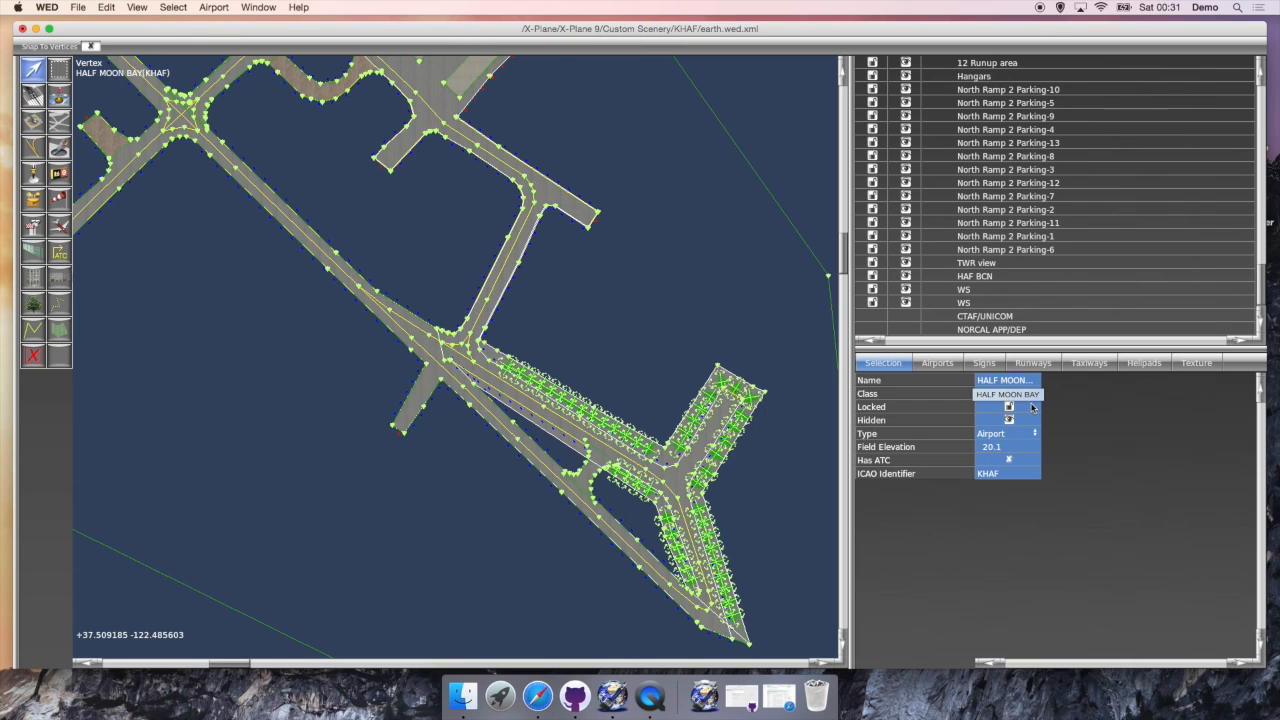
{"action": "left_click", "coordinate": [994, 316]}
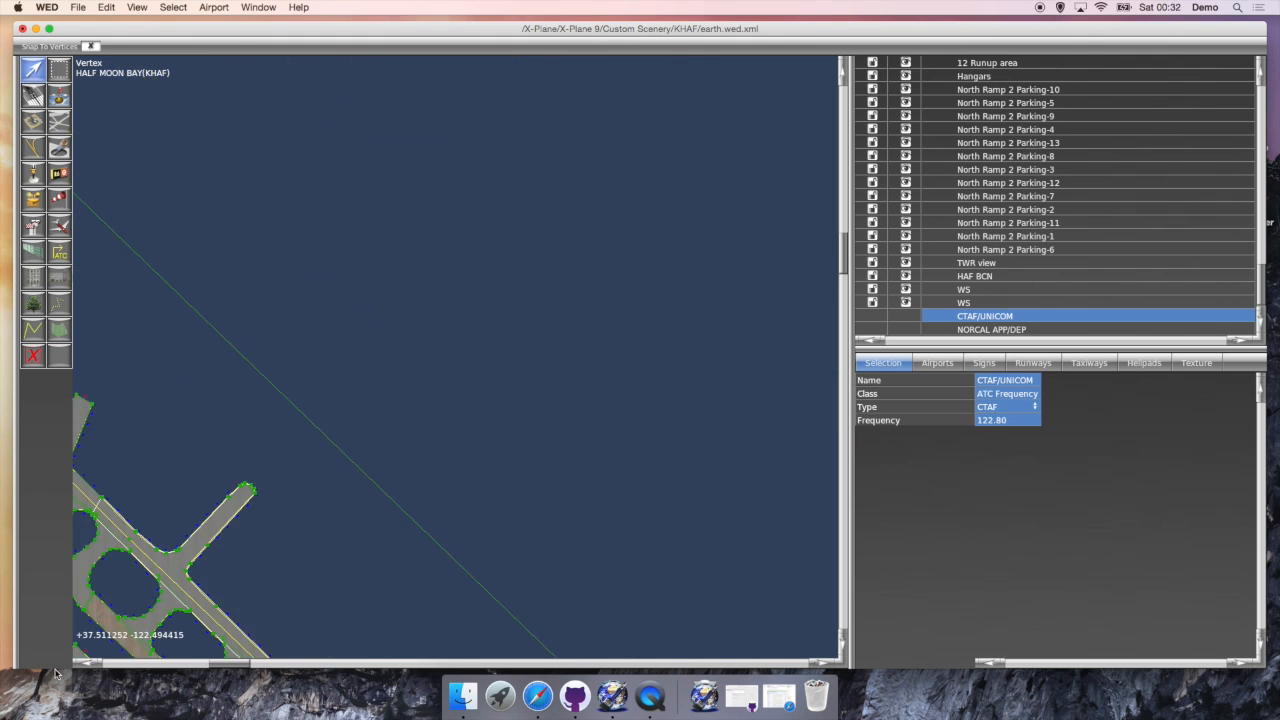
{"action": "scroll", "coordinate": [497, 348], "scroll_direction": "up", "scroll_amount": 10}
{"action": "left_click", "coordinate": [496, 350]}
{"action": "scroll", "coordinate": [495, 351], "scroll_direction": "up", "scroll_amount": 5}
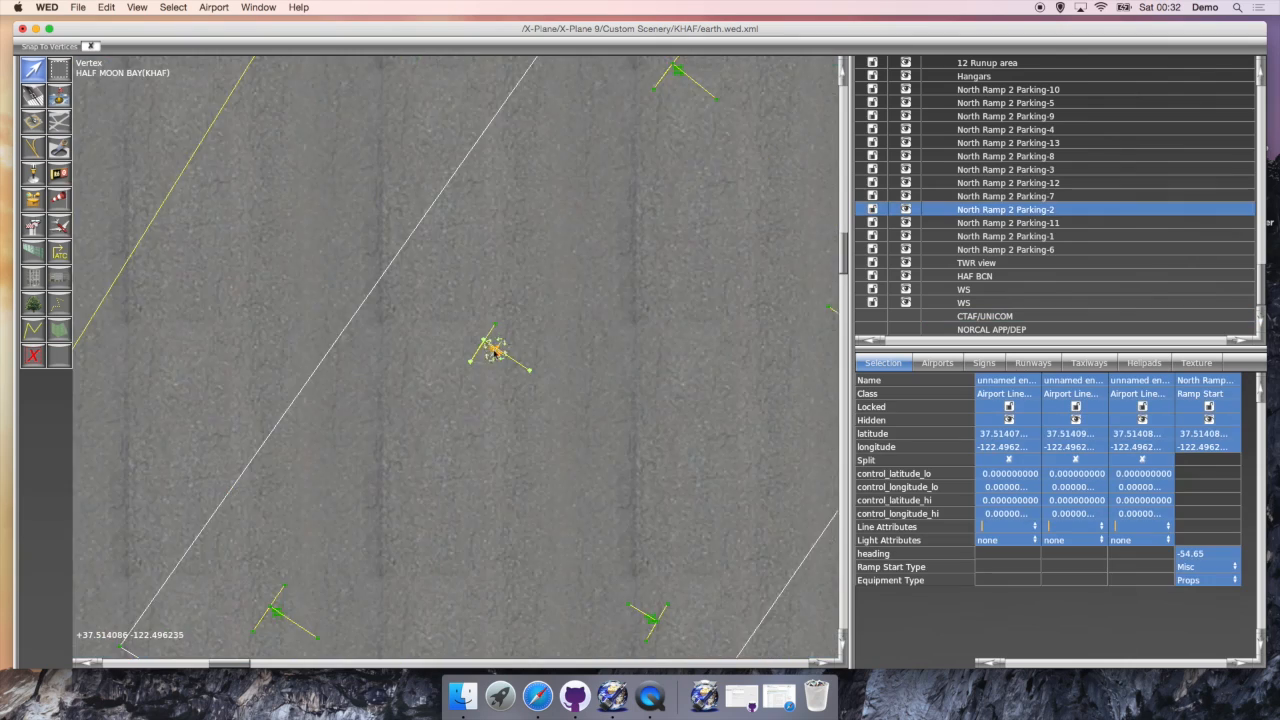
{"action": "scroll", "coordinate": [494, 353], "scroll_direction": "down", "scroll_amount": 15}
{"action": "scroll", "coordinate": [428, 306], "scroll_direction": "up", "scroll_amount": 10}
{"action": "left_click", "coordinate": [374, 384]}
{"action": "left_click", "coordinate": [563, 486]}
{"action": "left_click", "coordinate": [573, 306]}
{"action": "scroll", "coordinate": [421, 247], "scroll_direction": "down", "scroll_amount": 10}
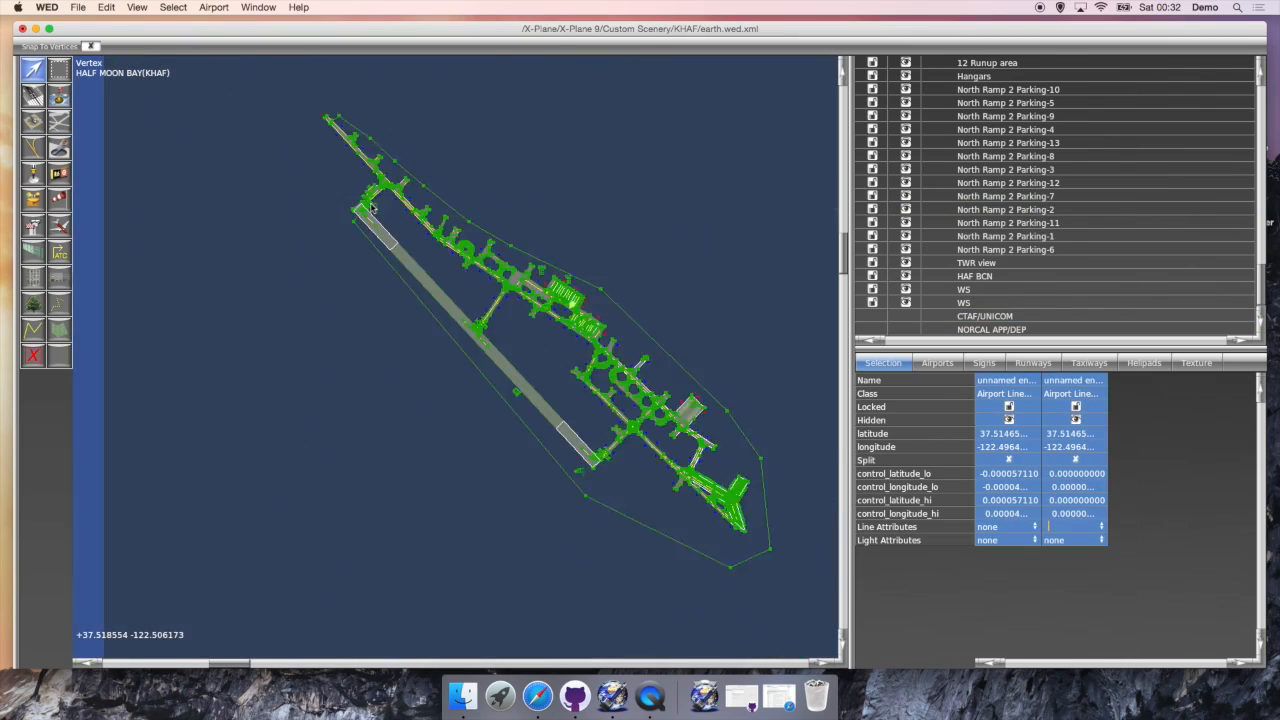
{"action": "scroll", "coordinate": [421, 247], "scroll_direction": "up", "scroll_amount": 10}
{"action": "left_click", "coordinate": [394, 229]}
{"action": "scroll", "coordinate": [400, 240], "scroll_direction": "down", "scroll_amount": 5}
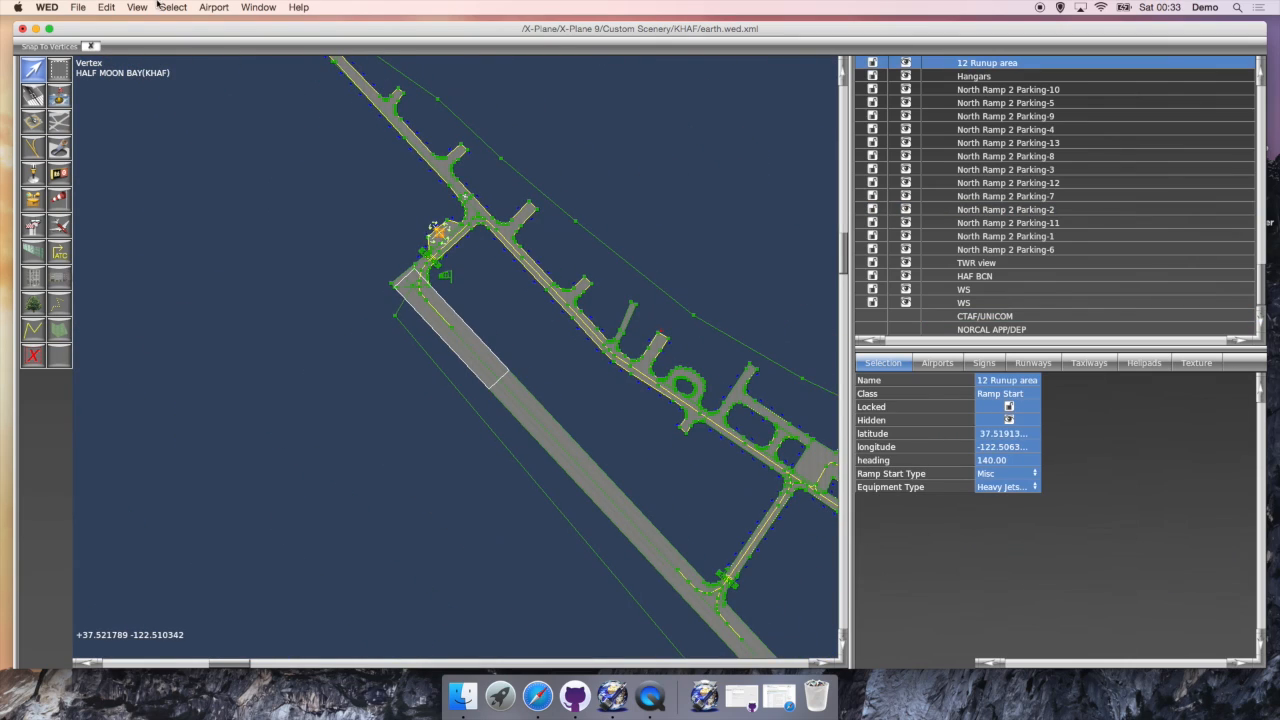
Step: Save the project, then export apt.dat into SanFrancisco/KHAF, replacing the existing file
{"action": "left_click", "coordinate": [77, 6]}
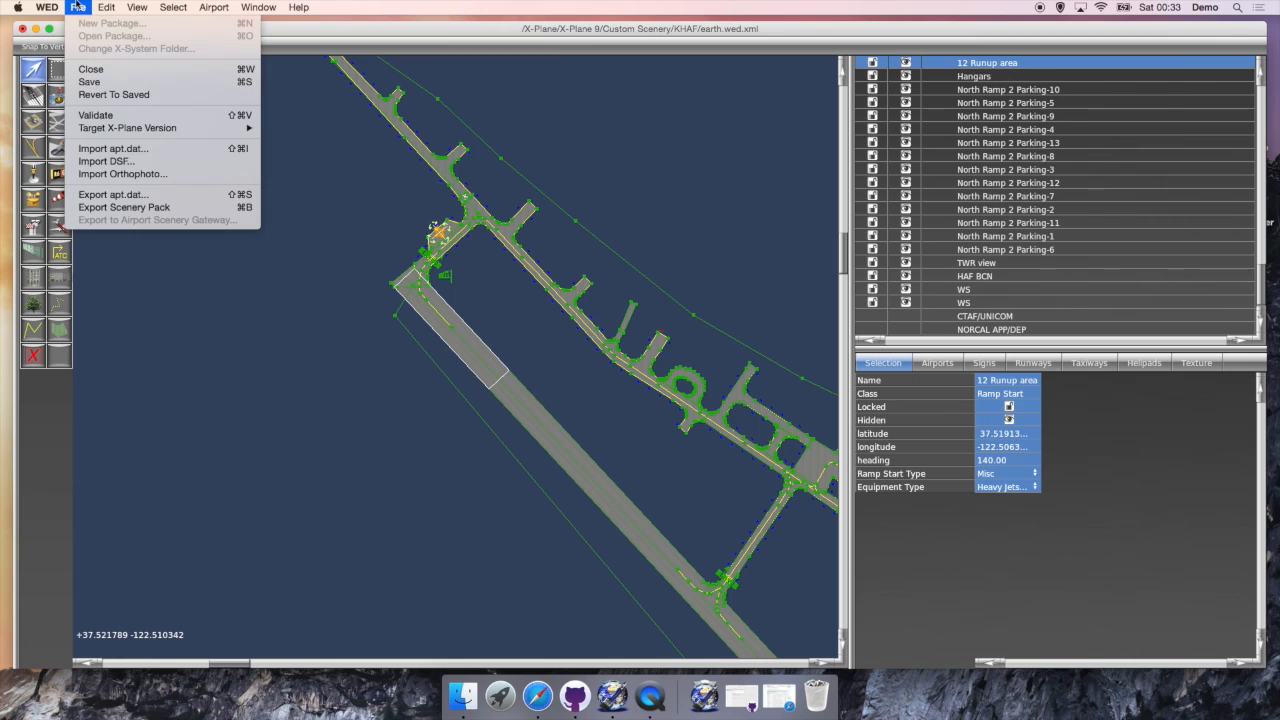
{"action": "left_click", "coordinate": [112, 88]}
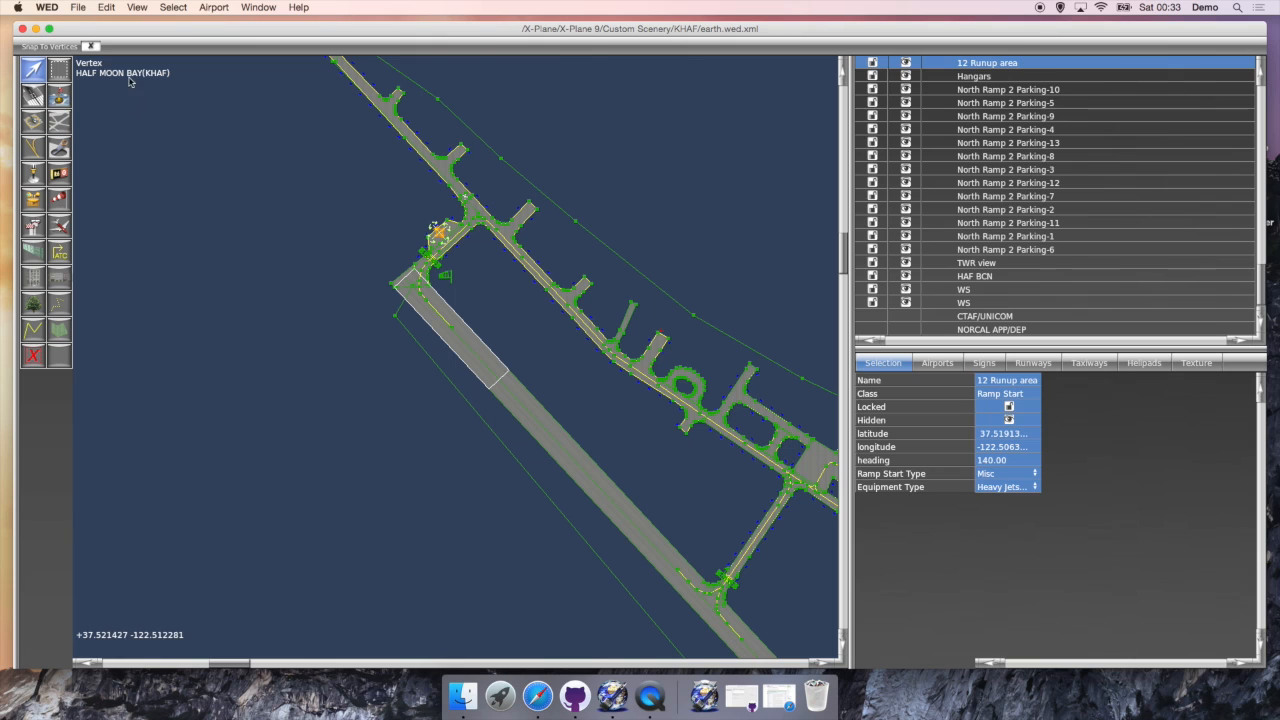
{"action": "left_click", "coordinate": [81, 6]}
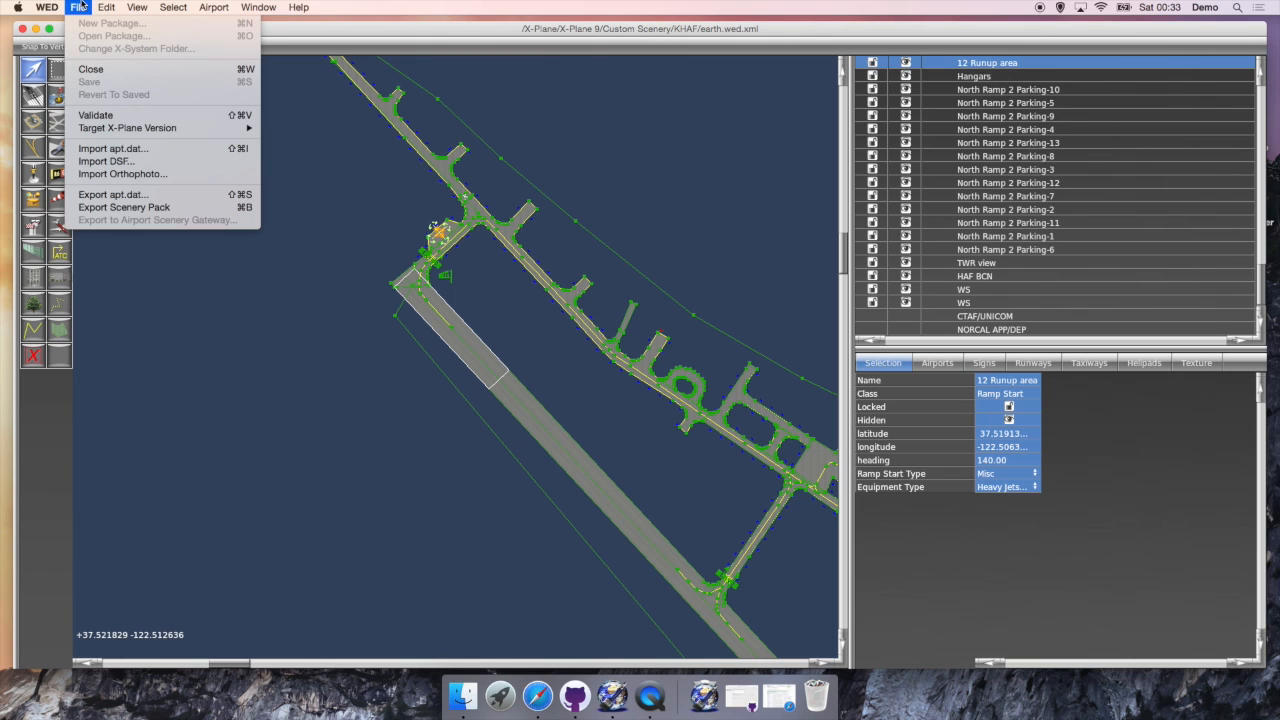
{"action": "left_click", "coordinate": [130, 195]}
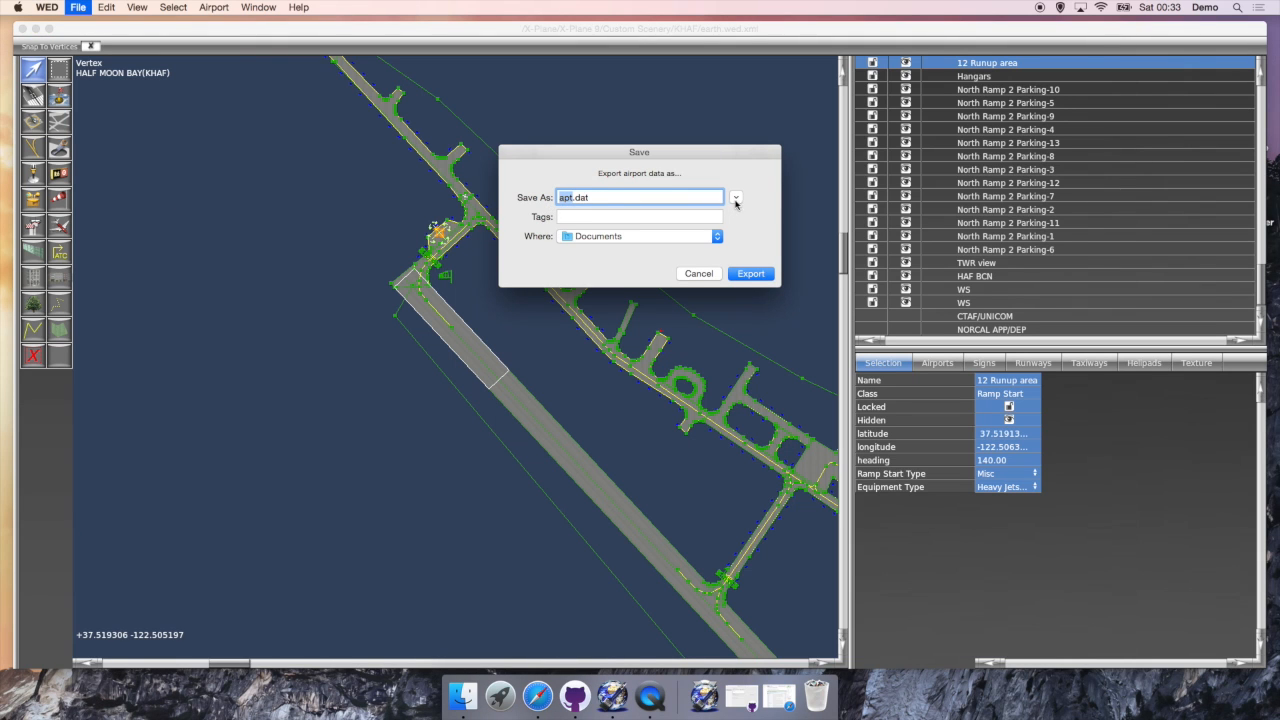
{"action": "left_click", "coordinate": [735, 198]}
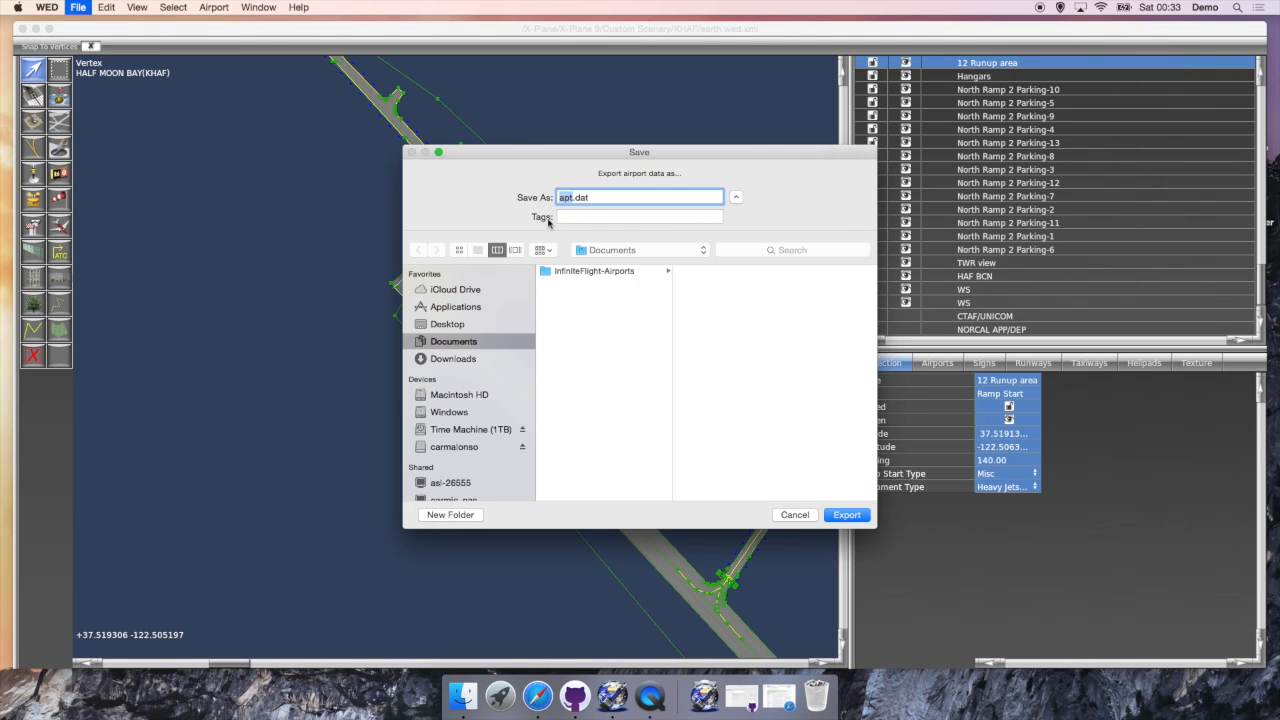
{"action": "left_click", "coordinate": [587, 272]}
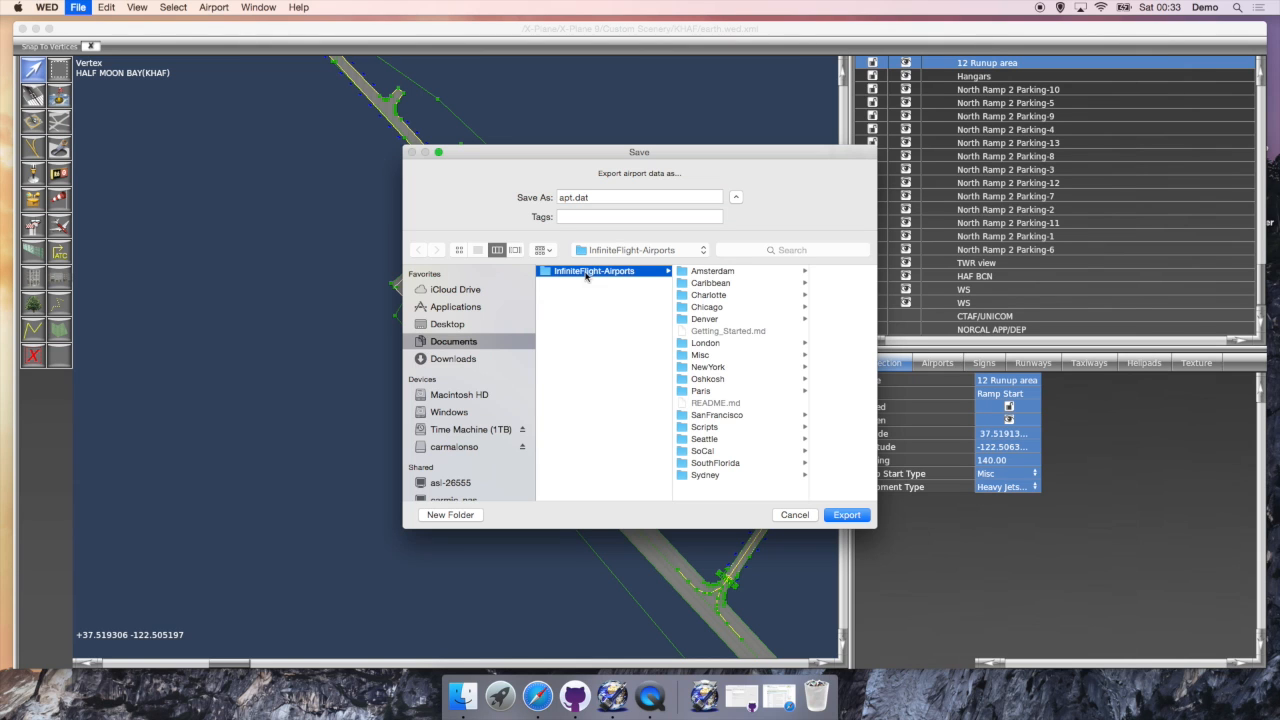
{"action": "left_click", "coordinate": [722, 416]}
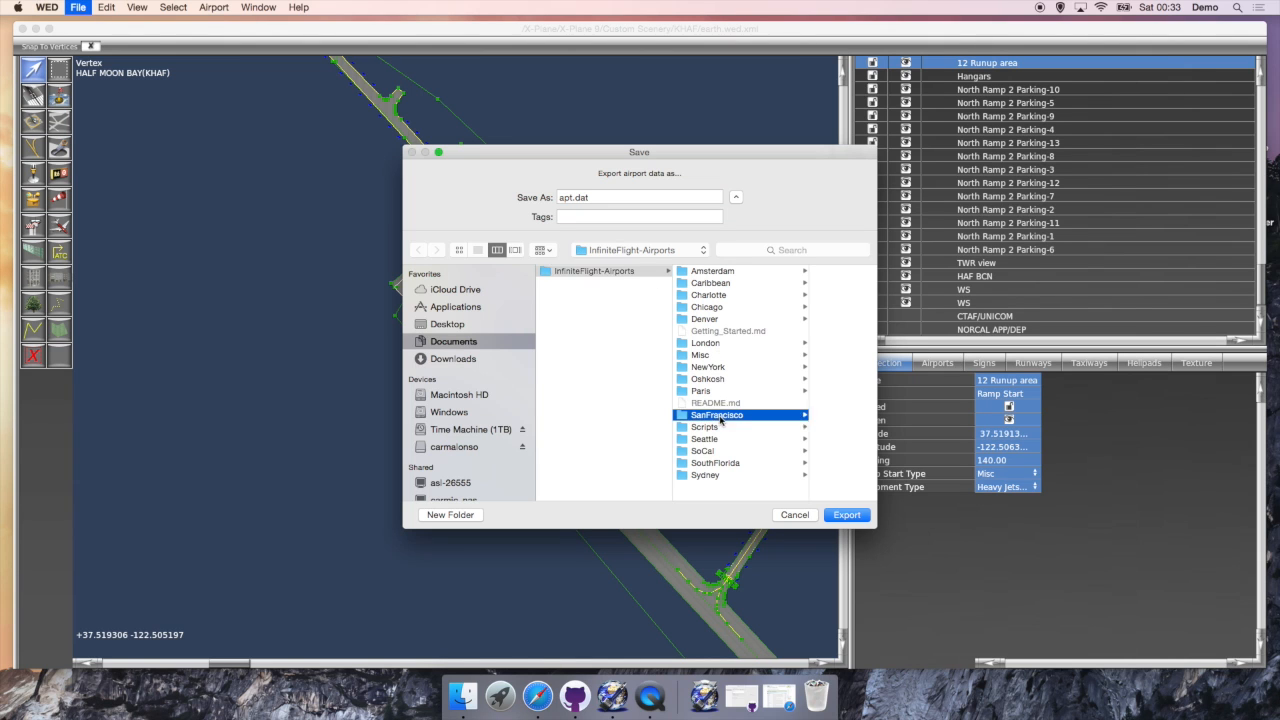
{"action": "left_click", "coordinate": [783, 367]}
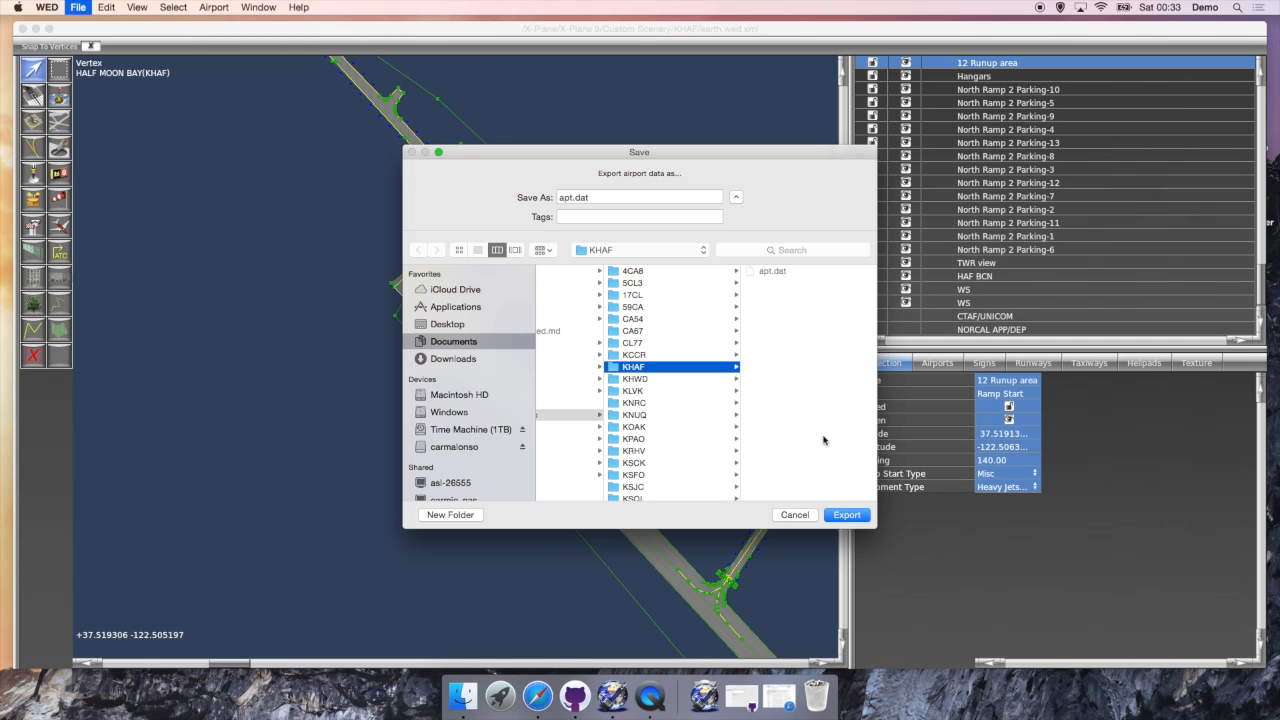
{"action": "left_click", "coordinate": [845, 516]}
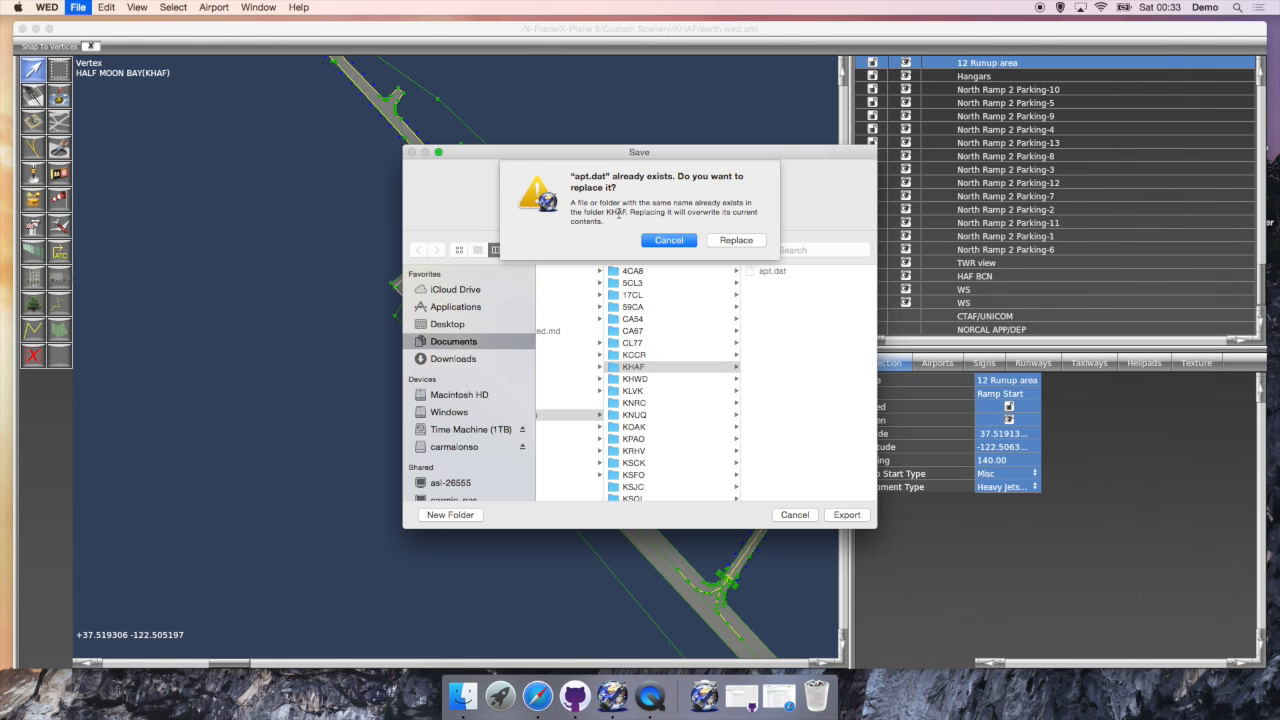
{"action": "left_click", "coordinate": [736, 242]}
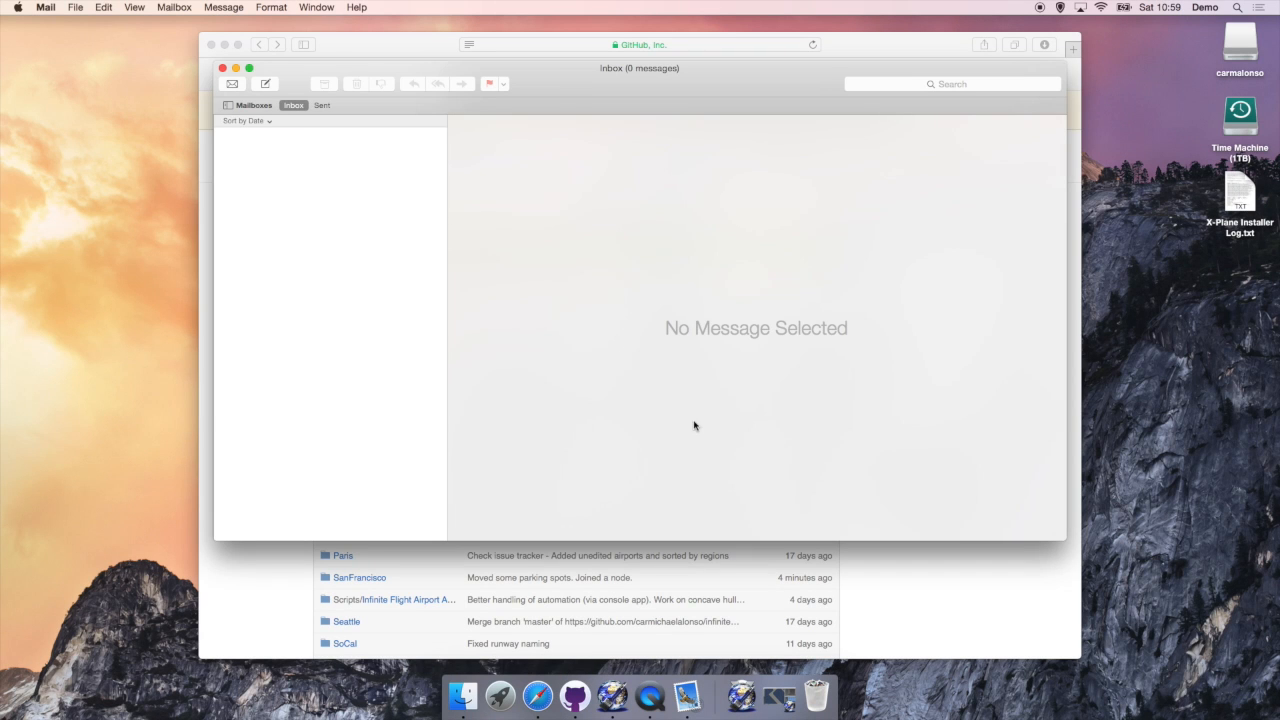
Step: Address a new message to the airport submission e-mail, subject 'KHAF', body 'Moved some parking spots. Joined a node.'
{"action": "left_click", "coordinate": [267, 90]}
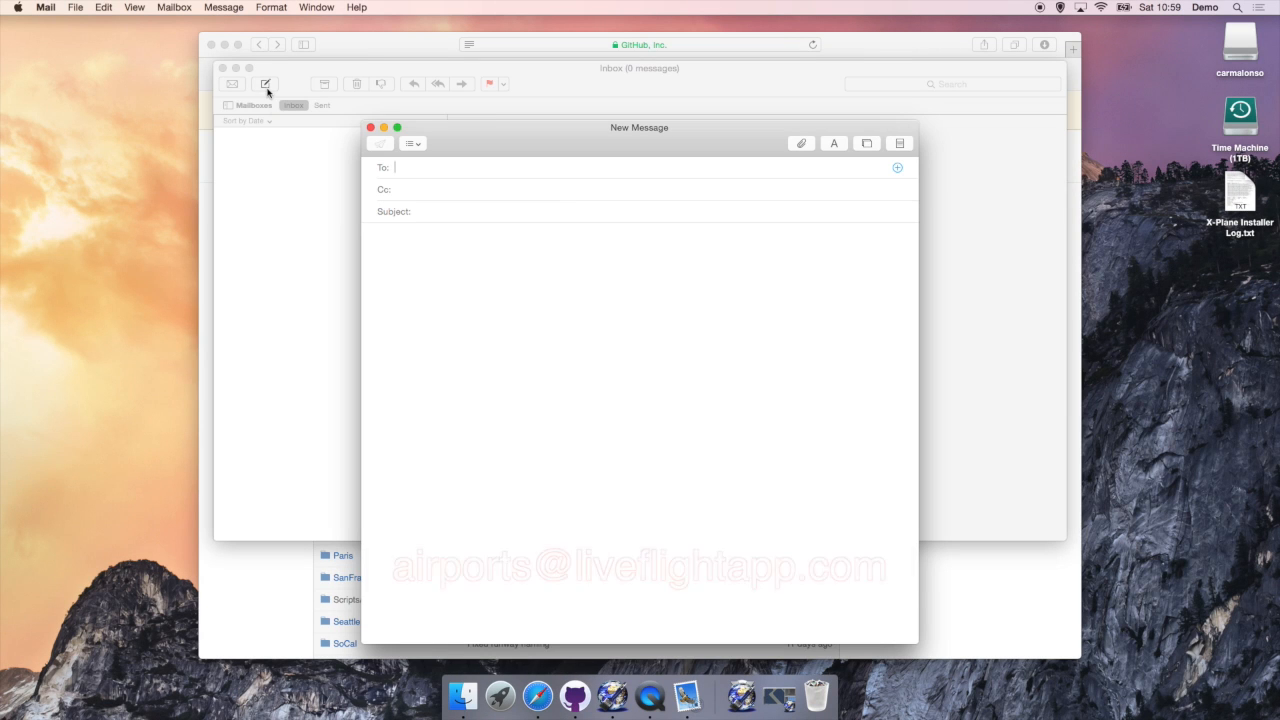
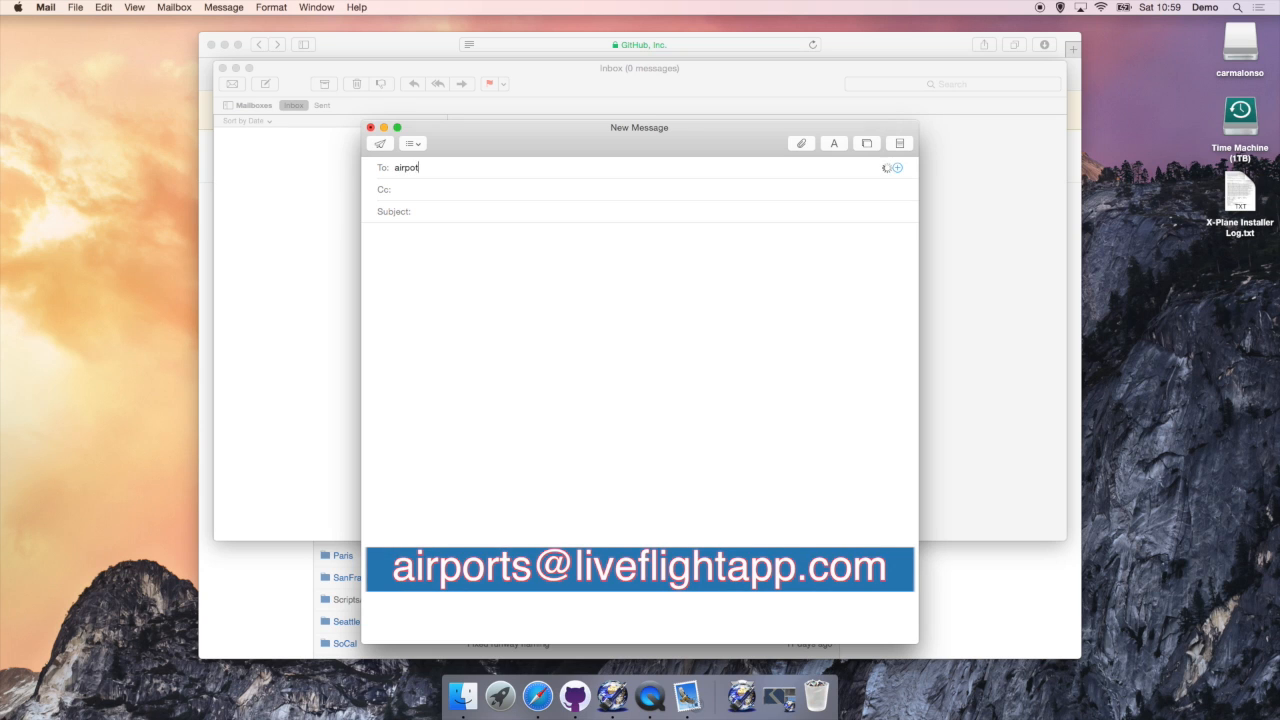
{"action": "key", "text": "Tab"}
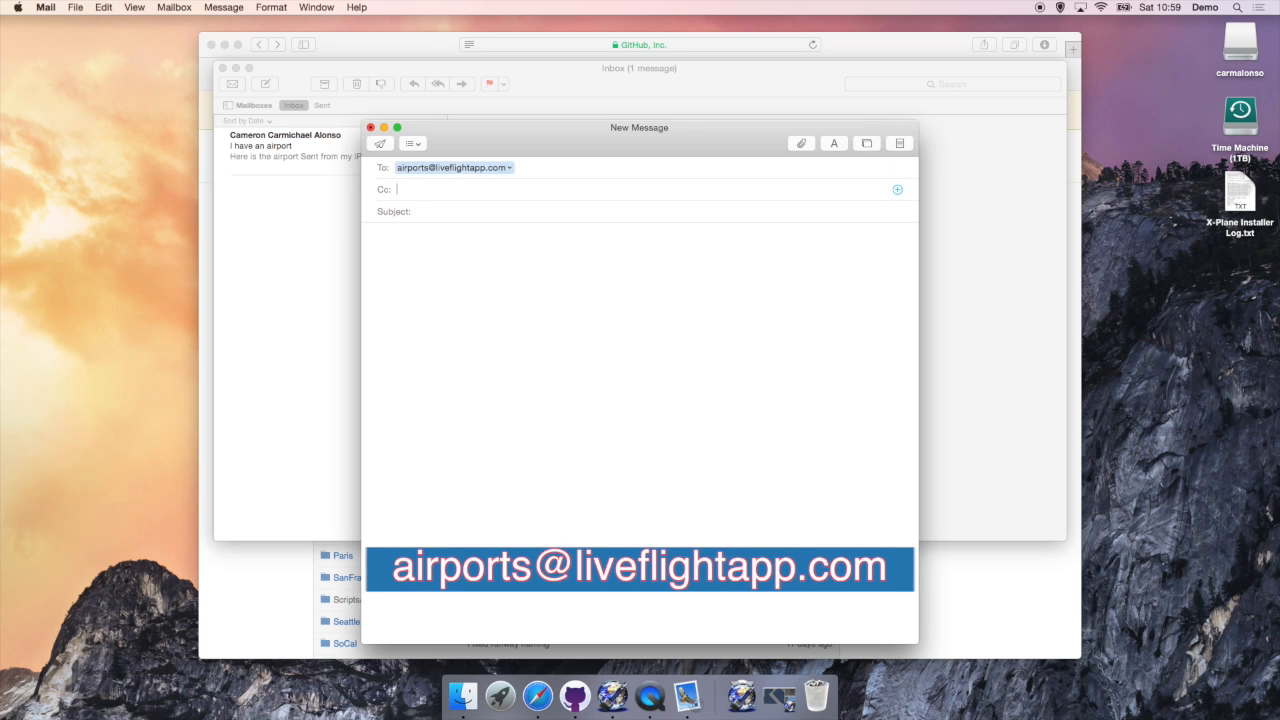
{"action": "type", "text": "KHAF"}
{"action": "type", "text": "Moved some parking spots. Joined a node."}
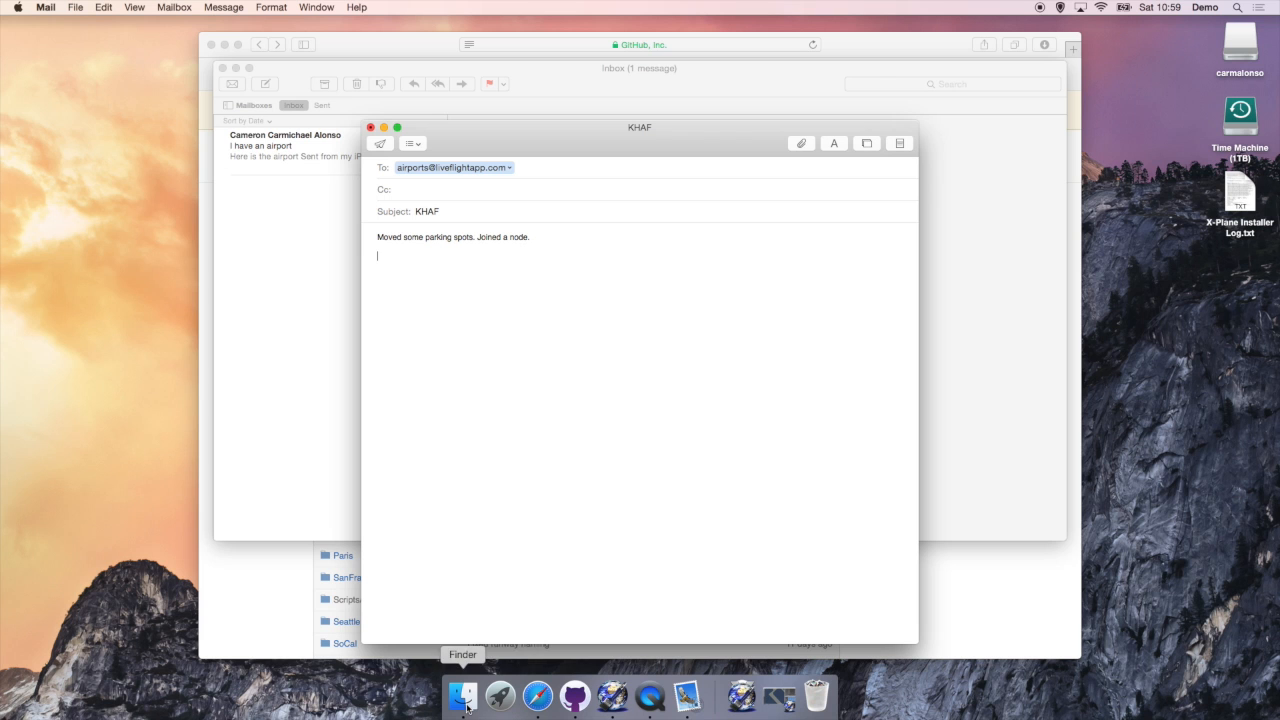
{"action": "left_click_drag", "start_coordinate": [507, 153], "coordinate": [338, 90]}
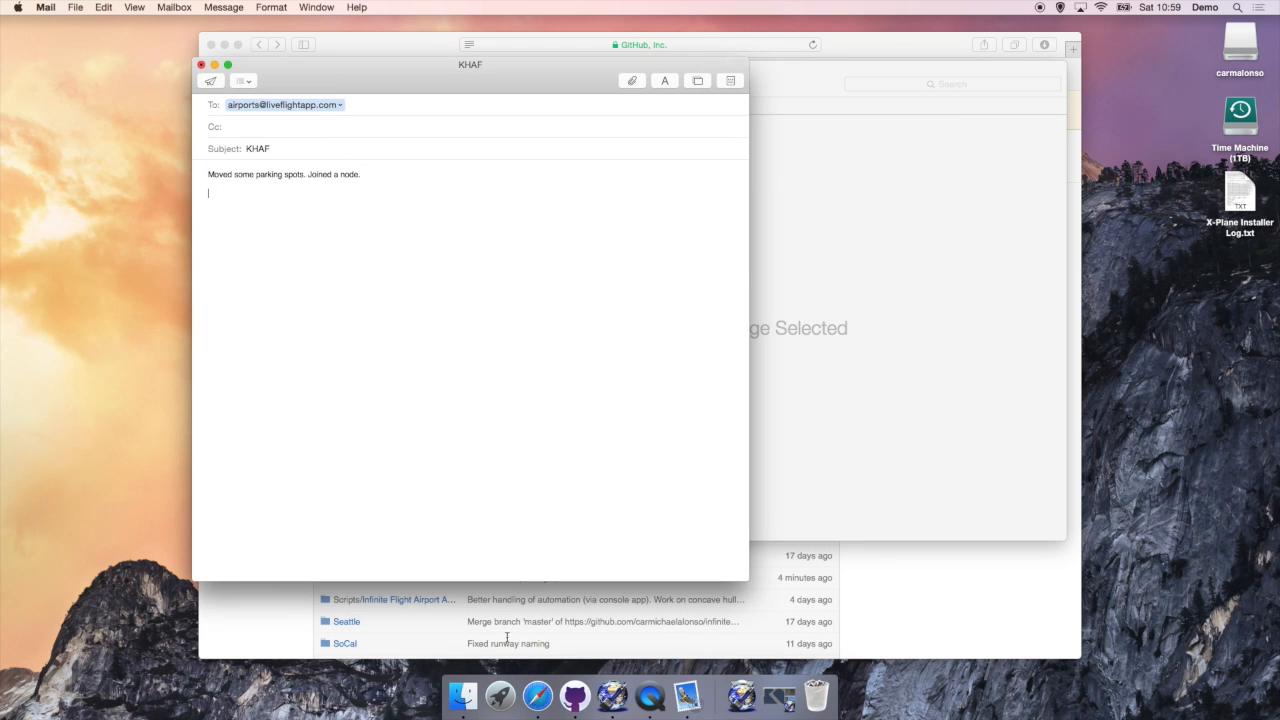
Step: Drag apt.dat from InfiniteFlight-Airports/SanFrancisco/KHAF in Finder into the KHAF message body
{"action": "left_click", "coordinate": [463, 696]}
{"action": "left_click_drag", "start_coordinate": [533, 141], "coordinate": [817, 123]}
{"action": "scroll", "coordinate": [910, 235], "scroll_direction": "up", "scroll_amount": 3}
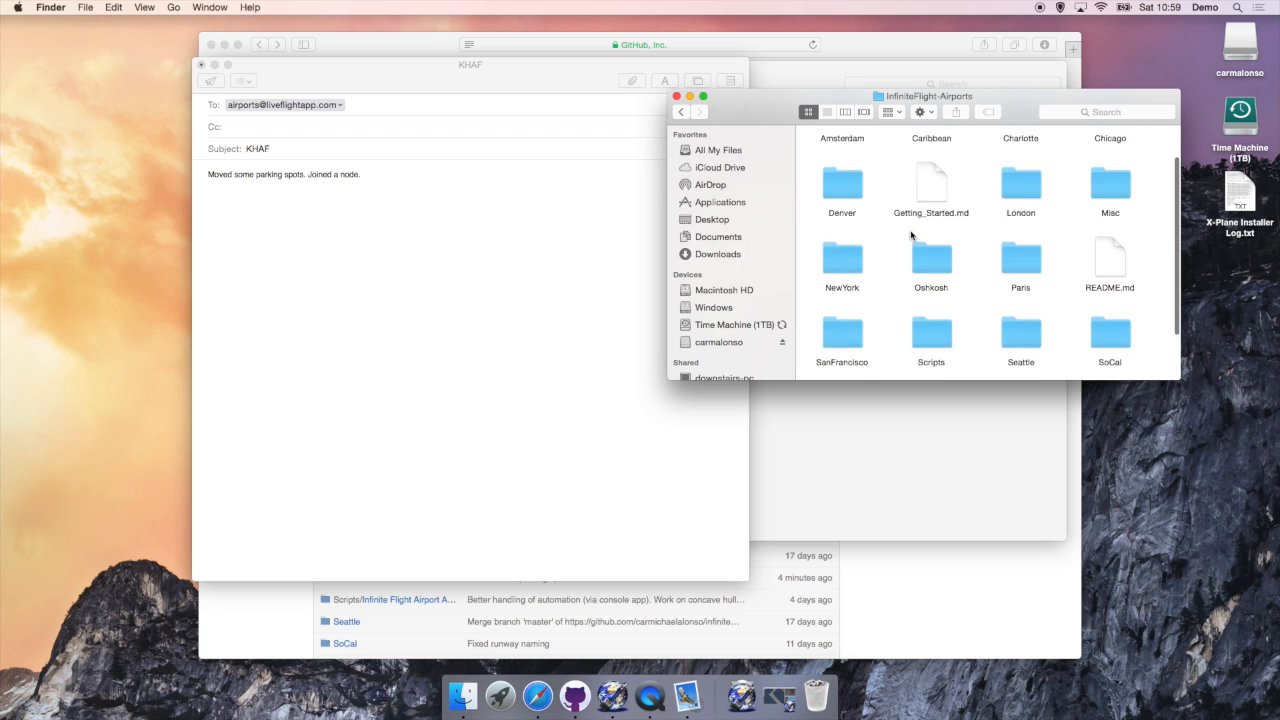
{"action": "scroll", "coordinate": [910, 235], "scroll_direction": "down", "scroll_amount": 2}
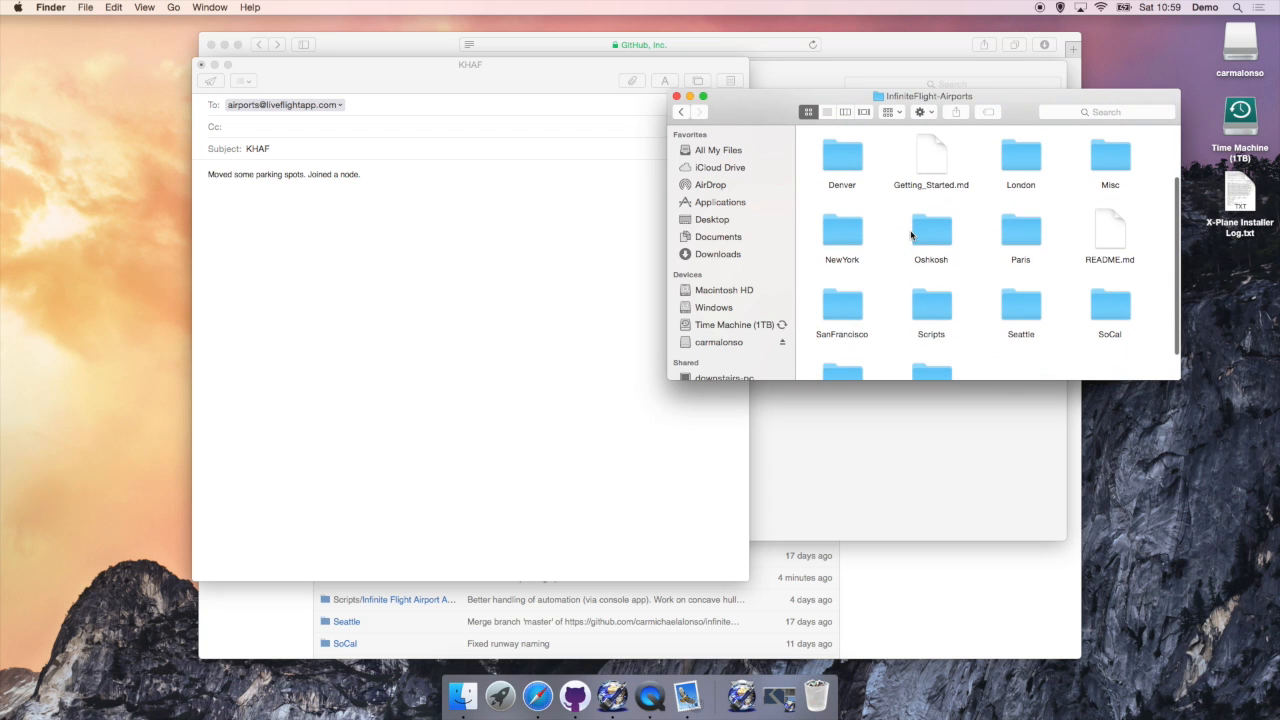
{"action": "double_click", "coordinate": [845, 308]}
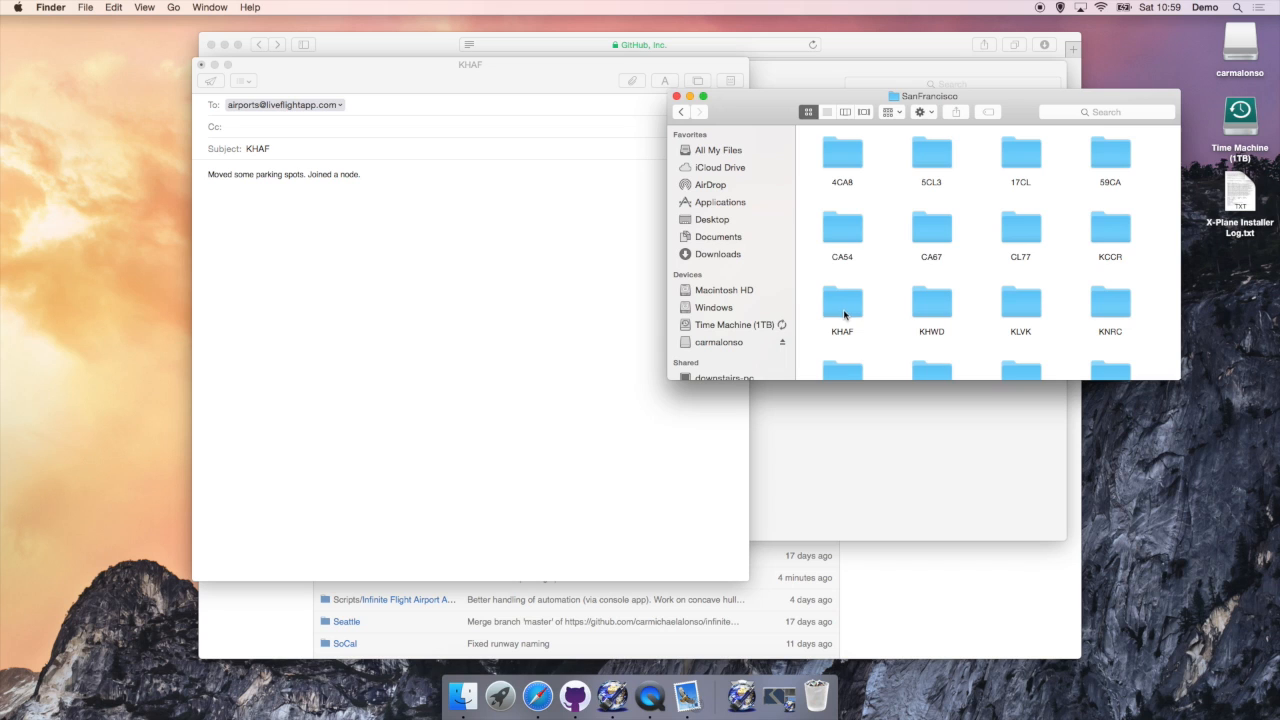
{"action": "double_click", "coordinate": [843, 311]}
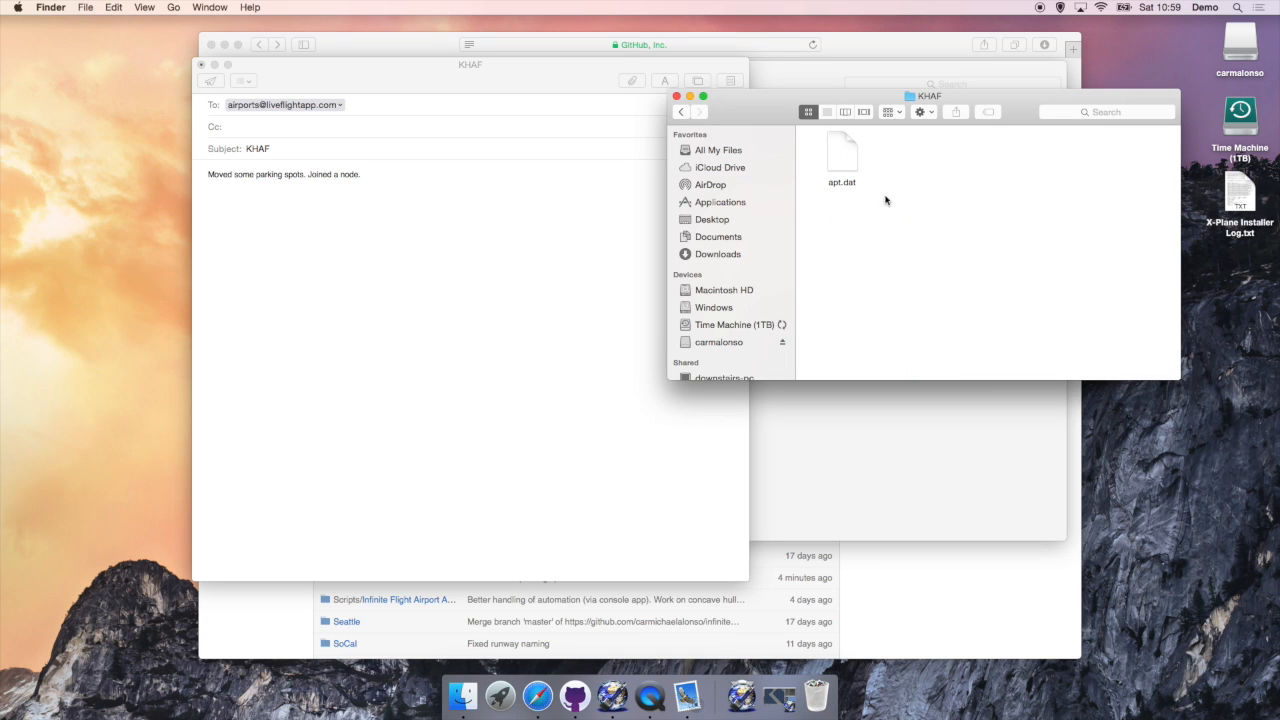
{"action": "left_click", "coordinate": [840, 160]}
{"action": "key", "text": "Return"}
{"action": "left_click_drag", "start_coordinate": [838, 169], "coordinate": [832, 165]}
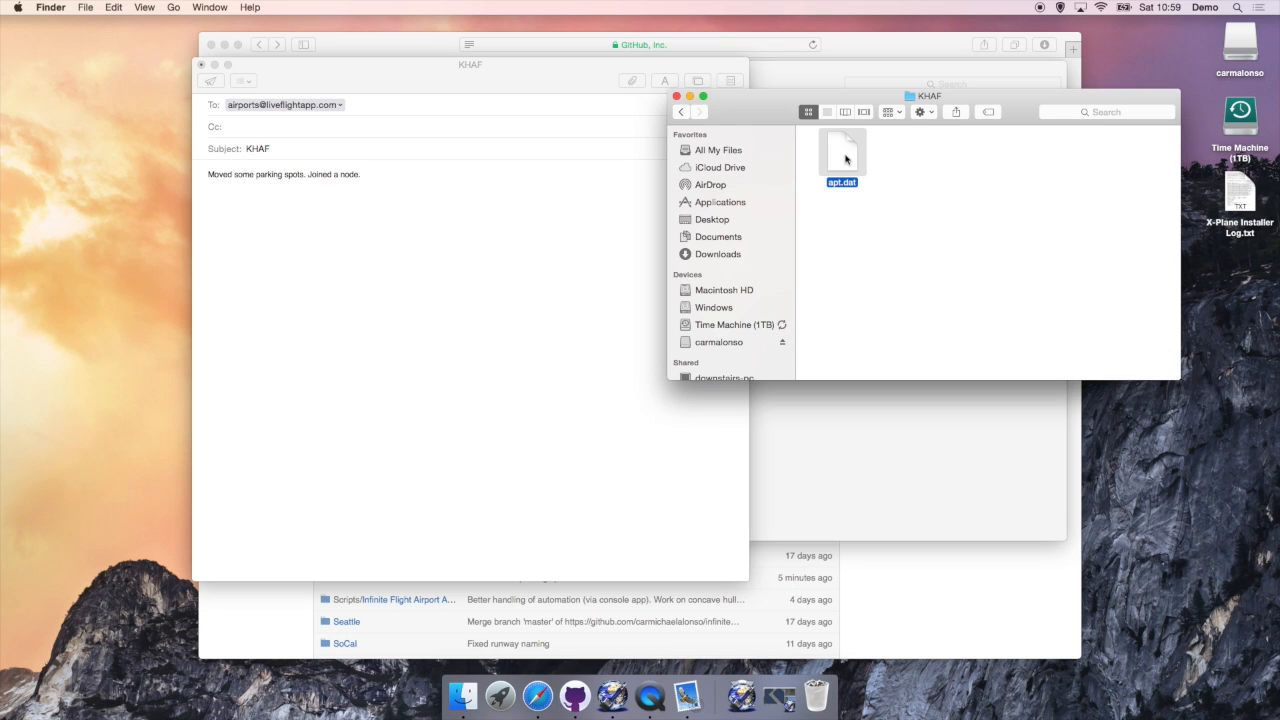
{"action": "left_click_drag", "start_coordinate": [851, 152], "coordinate": [441, 278]}
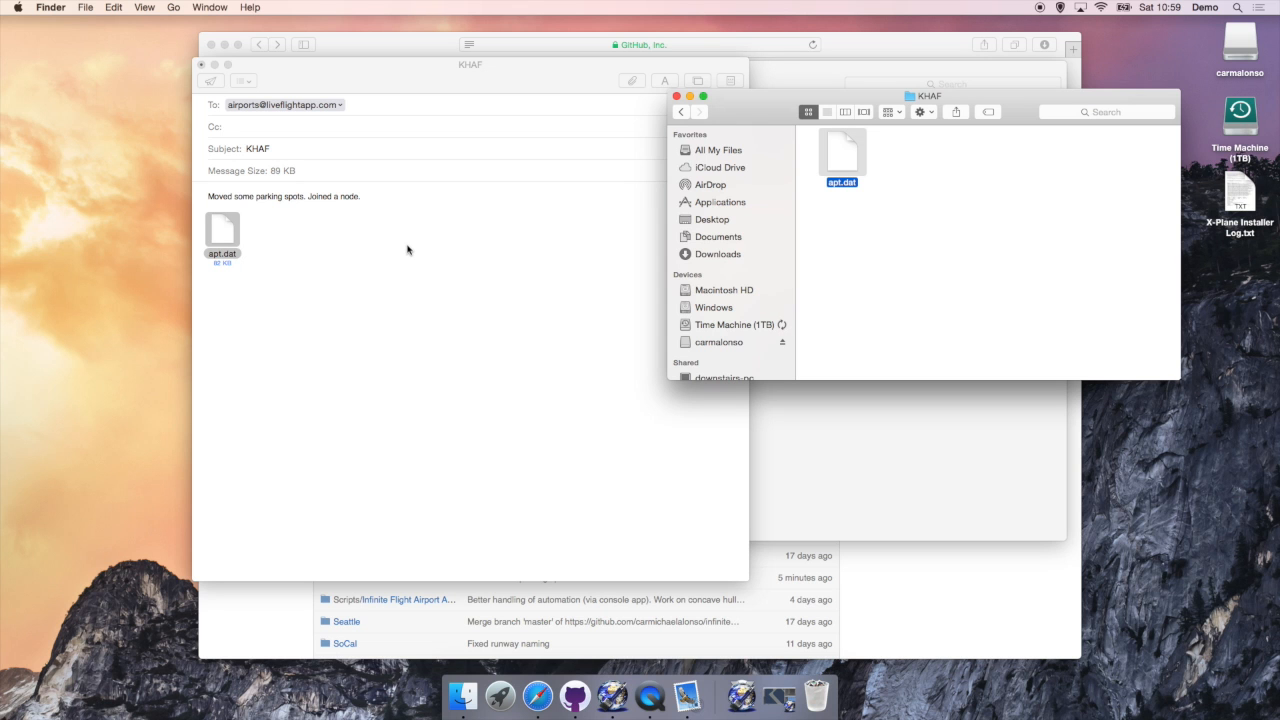
{"action": "left_click", "coordinate": [407, 250]}
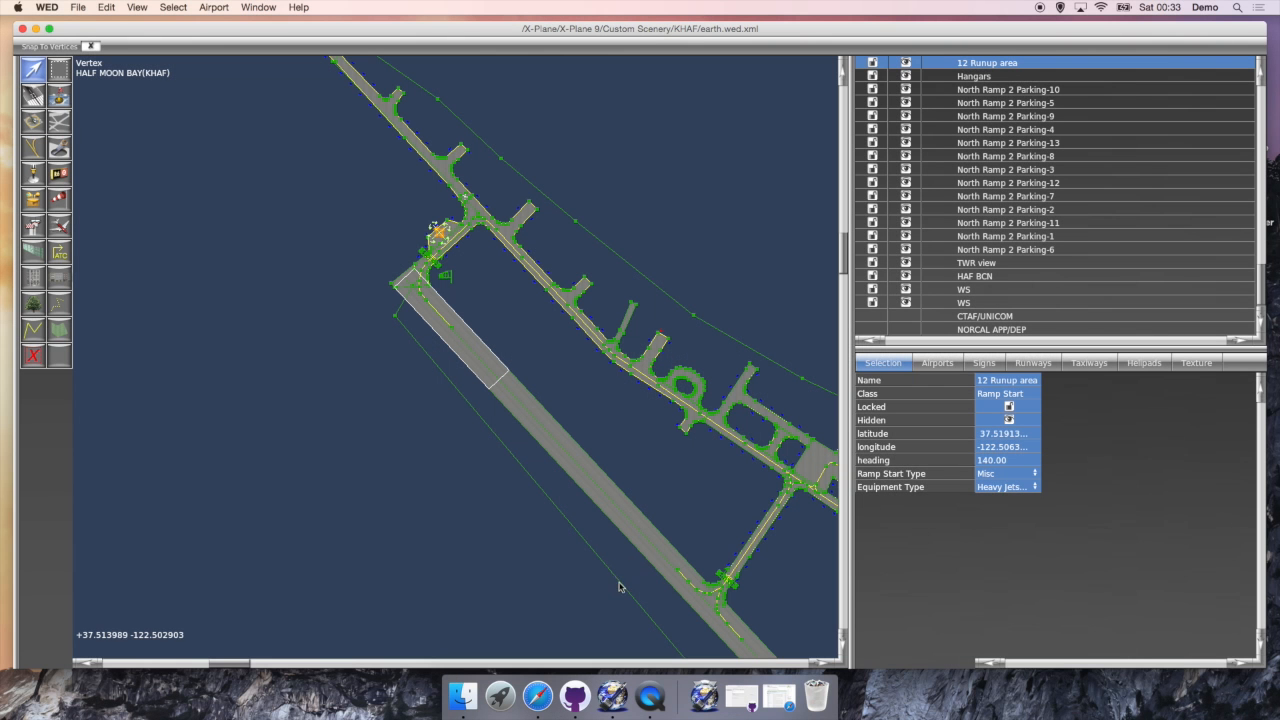
Step: Commit apt.dat with summary 'Moved some parking spots. Joined a node.' and sync it to GitHub
{"action": "left_click", "coordinate": [588, 702]}
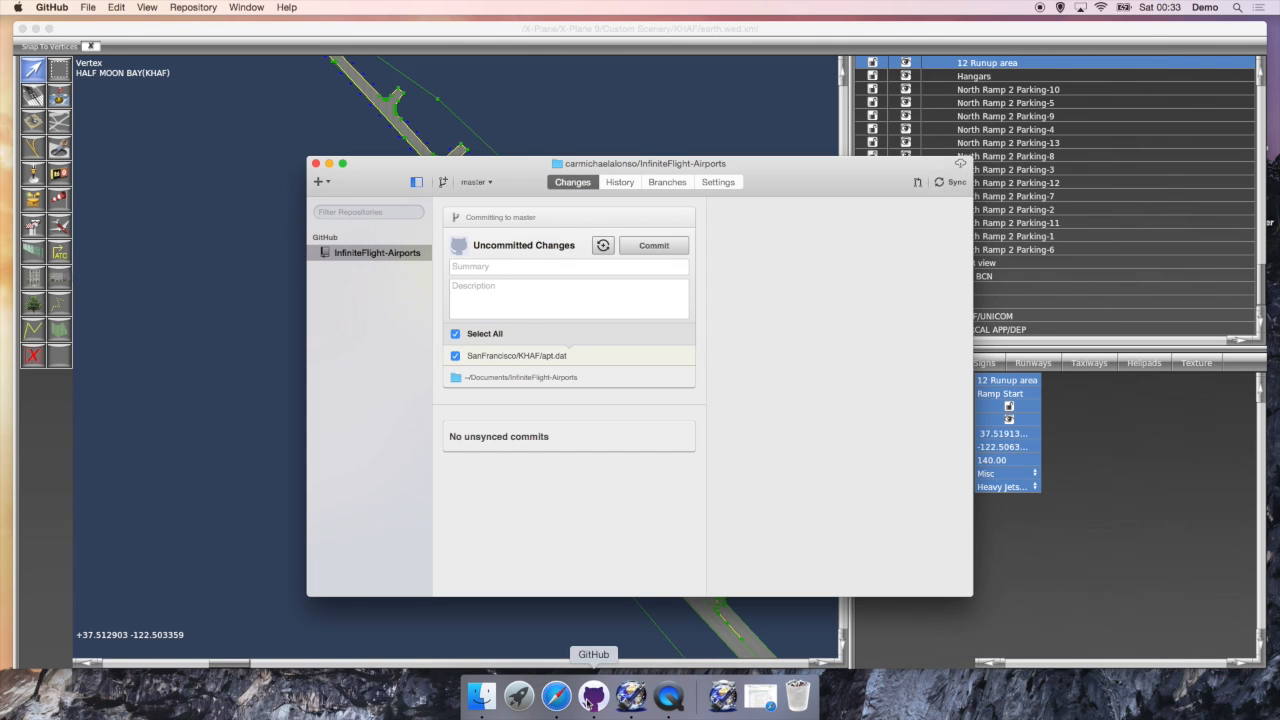
{"action": "left_click", "coordinate": [492, 358]}
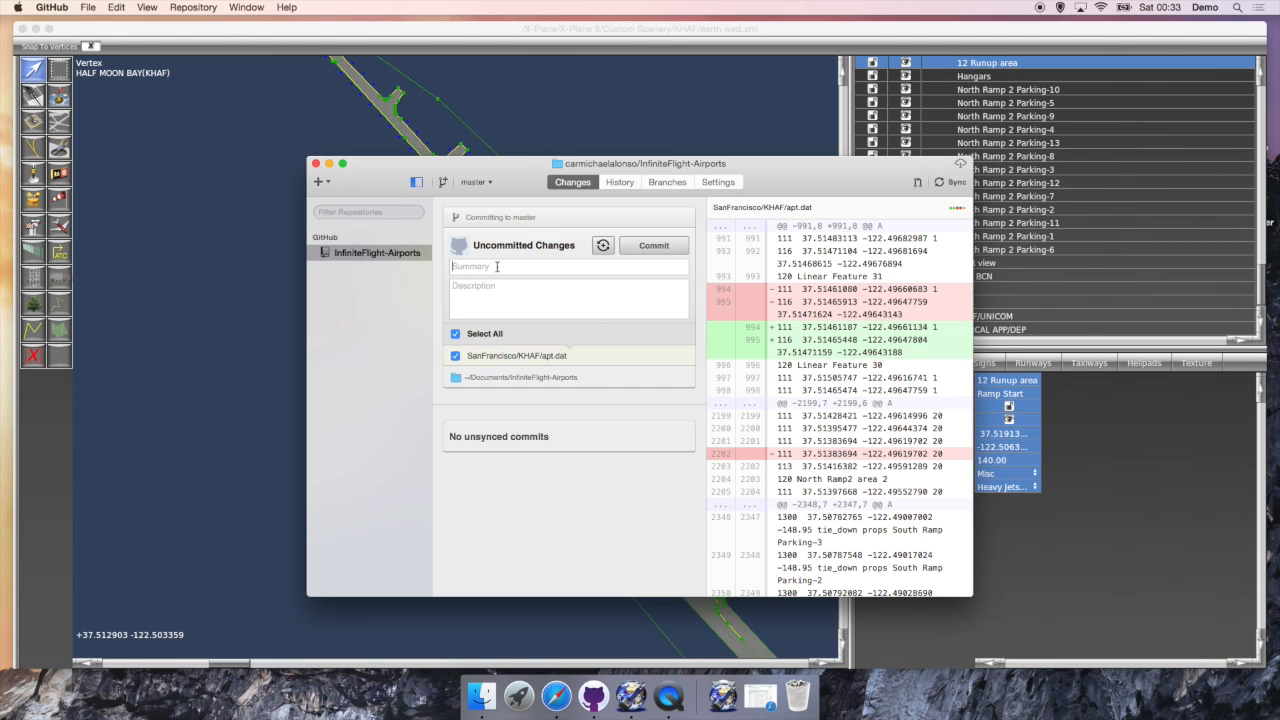
{"action": "left_click", "coordinate": [497, 266]}
{"action": "type", "text": "Moved some parking spots. Joined a node."}
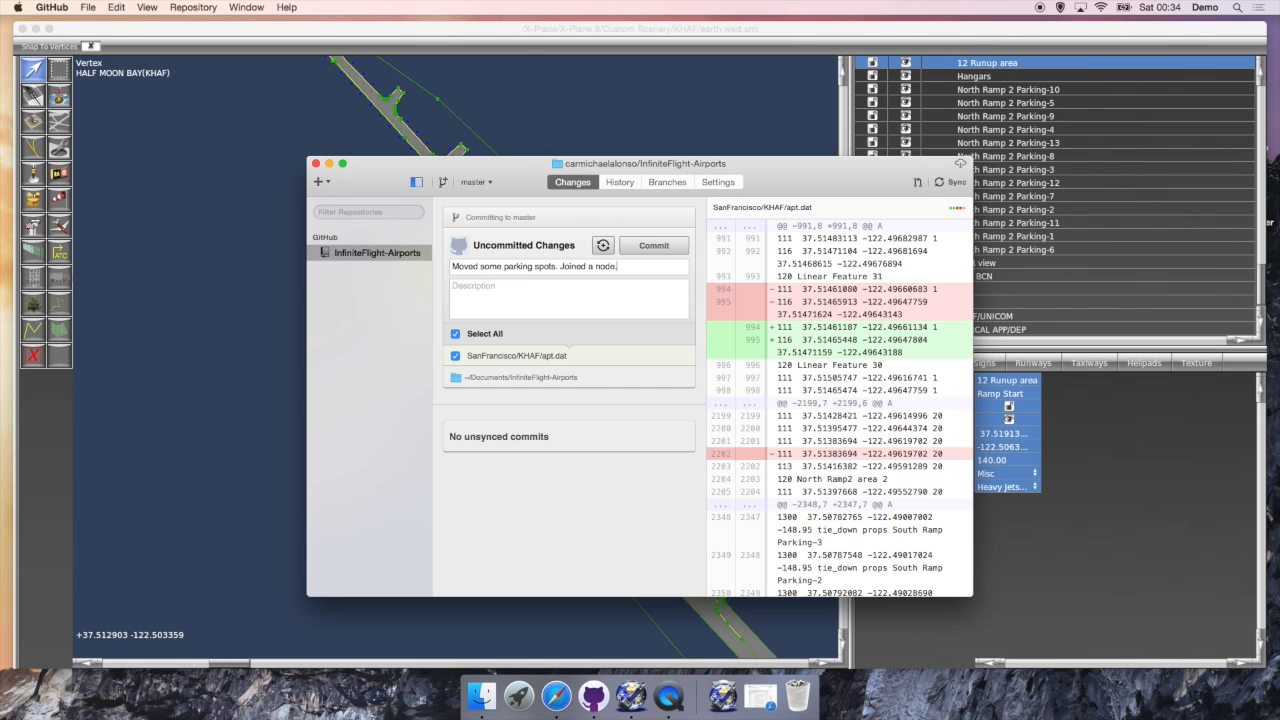
{"action": "left_click", "coordinate": [648, 246]}
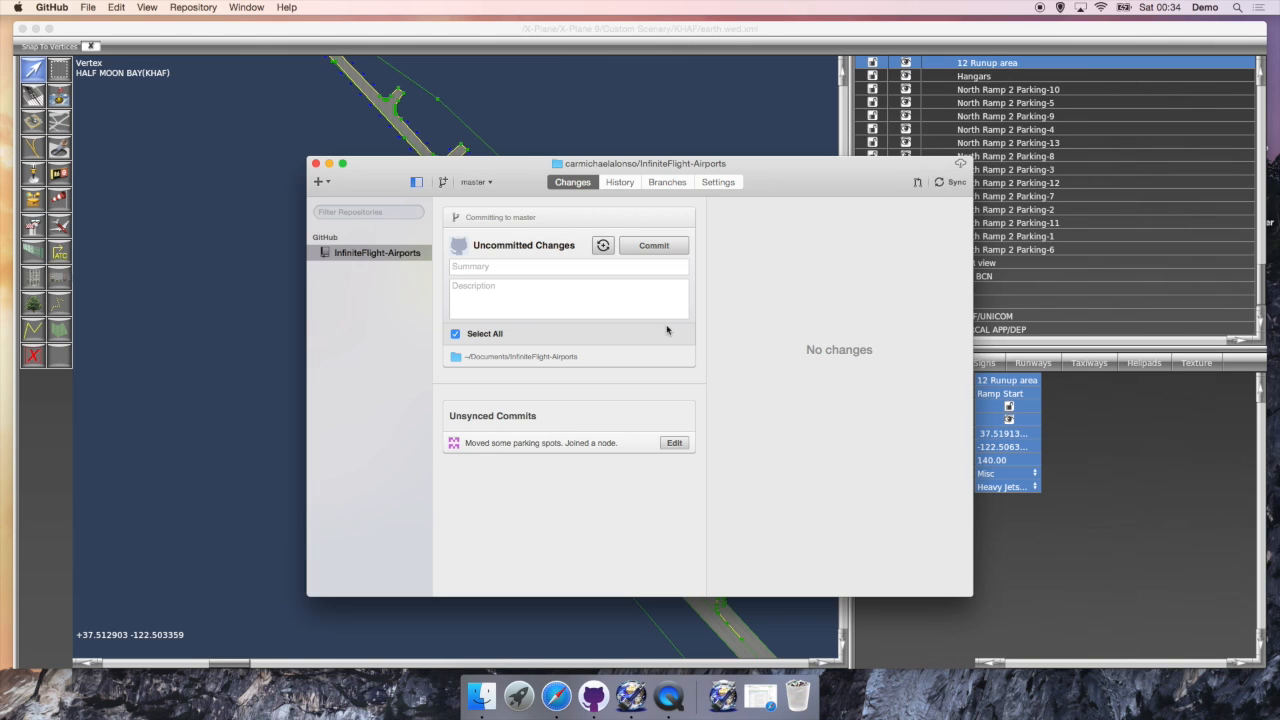
{"action": "left_click", "coordinate": [955, 183]}
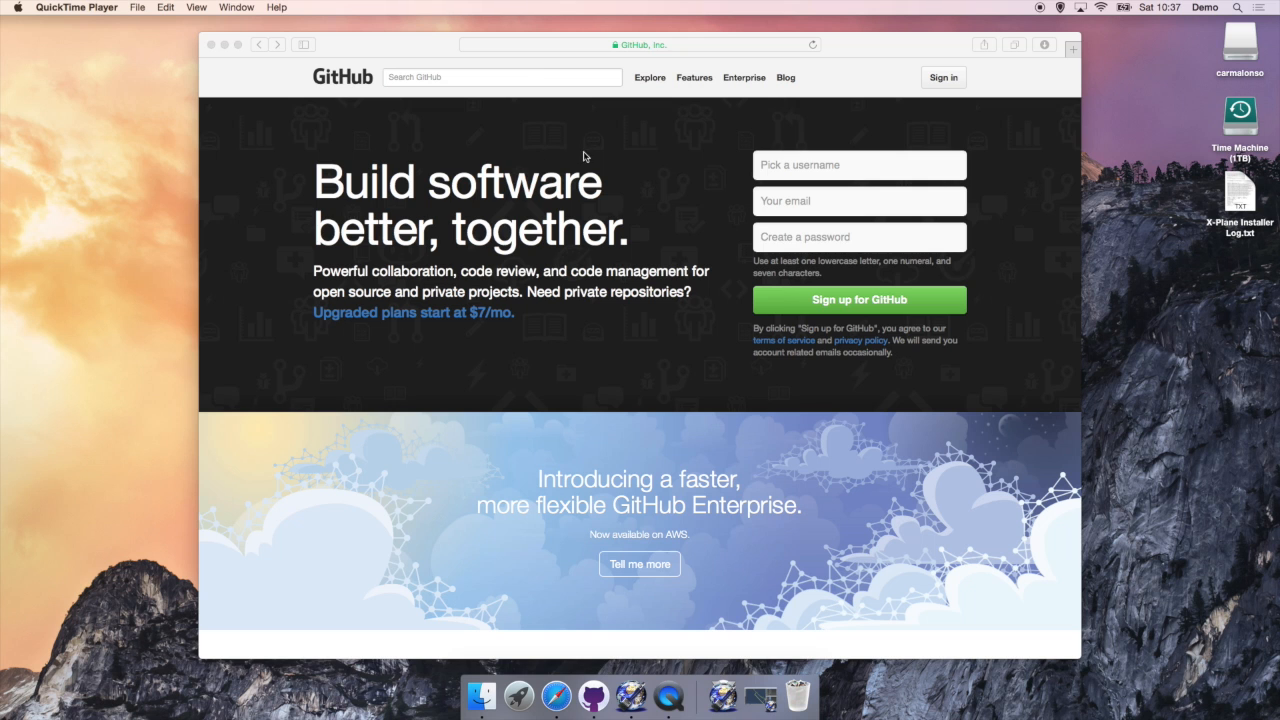
Step: Sign in on github.com and open the forked InfiniteFlight-Airports repository
{"action": "left_click", "coordinate": [541, 80]}
{"action": "left_click", "coordinate": [942, 80]}
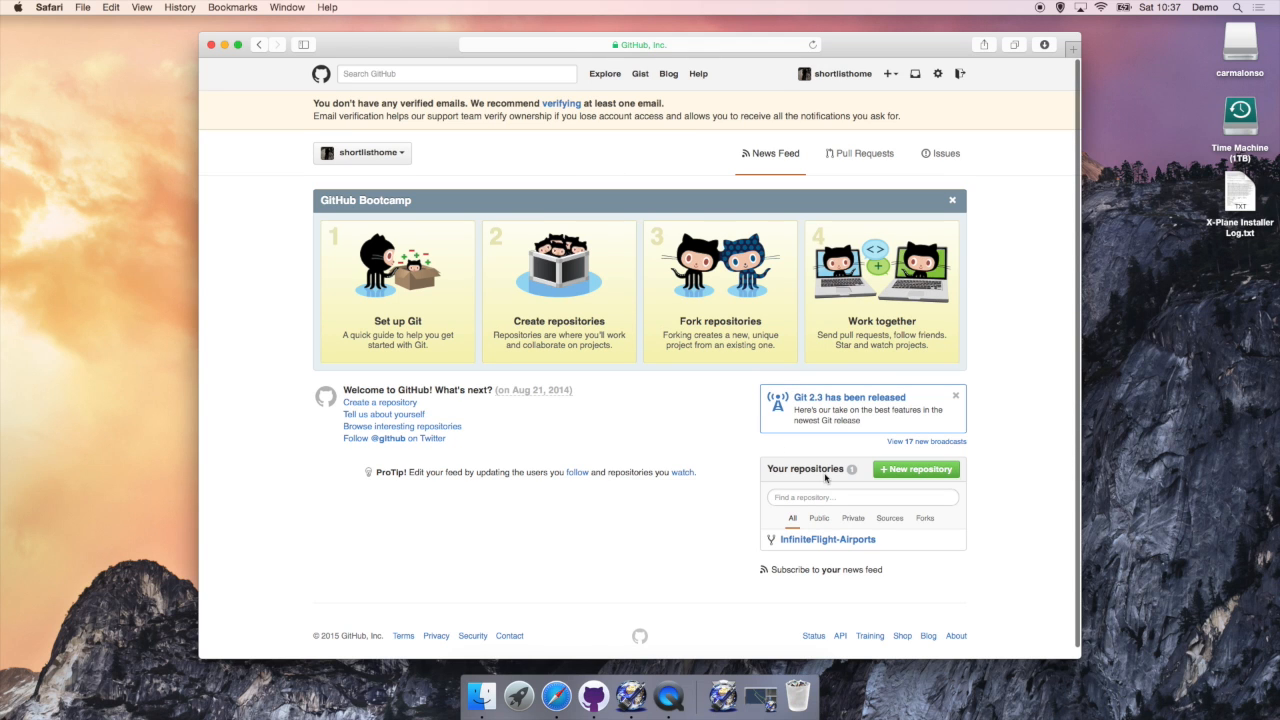
{"action": "left_click", "coordinate": [821, 547]}
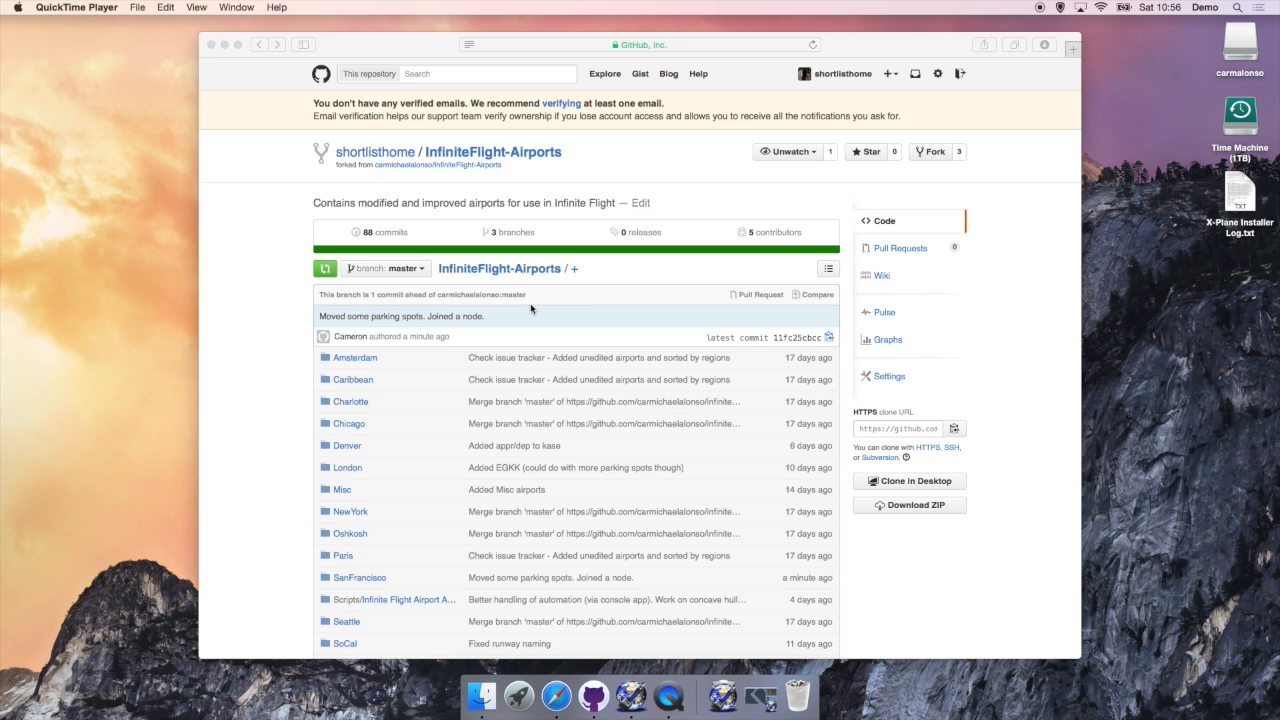
Step: Start a new pull request from the fork and open the pull request form
{"action": "left_click", "coordinate": [752, 298]}
{"action": "left_click", "coordinate": [752, 298]}
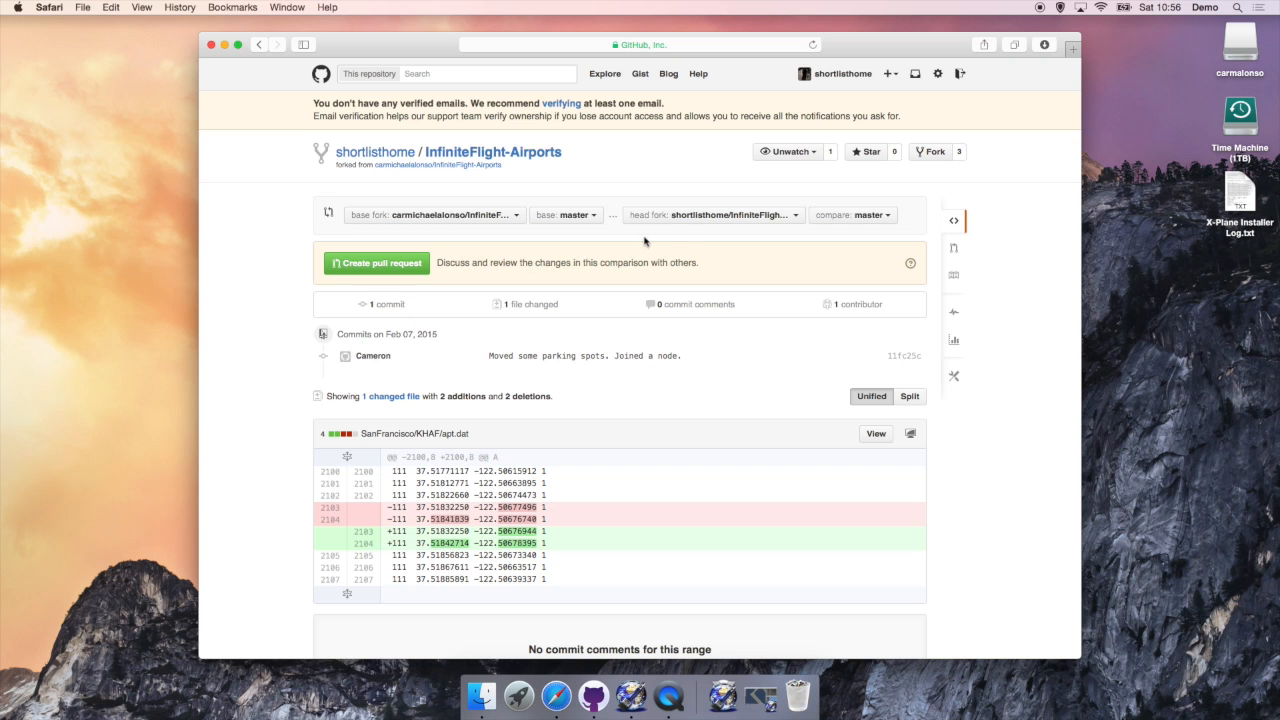
{"action": "scroll", "coordinate": [280, 480], "scroll_direction": "down", "scroll_amount": 1}
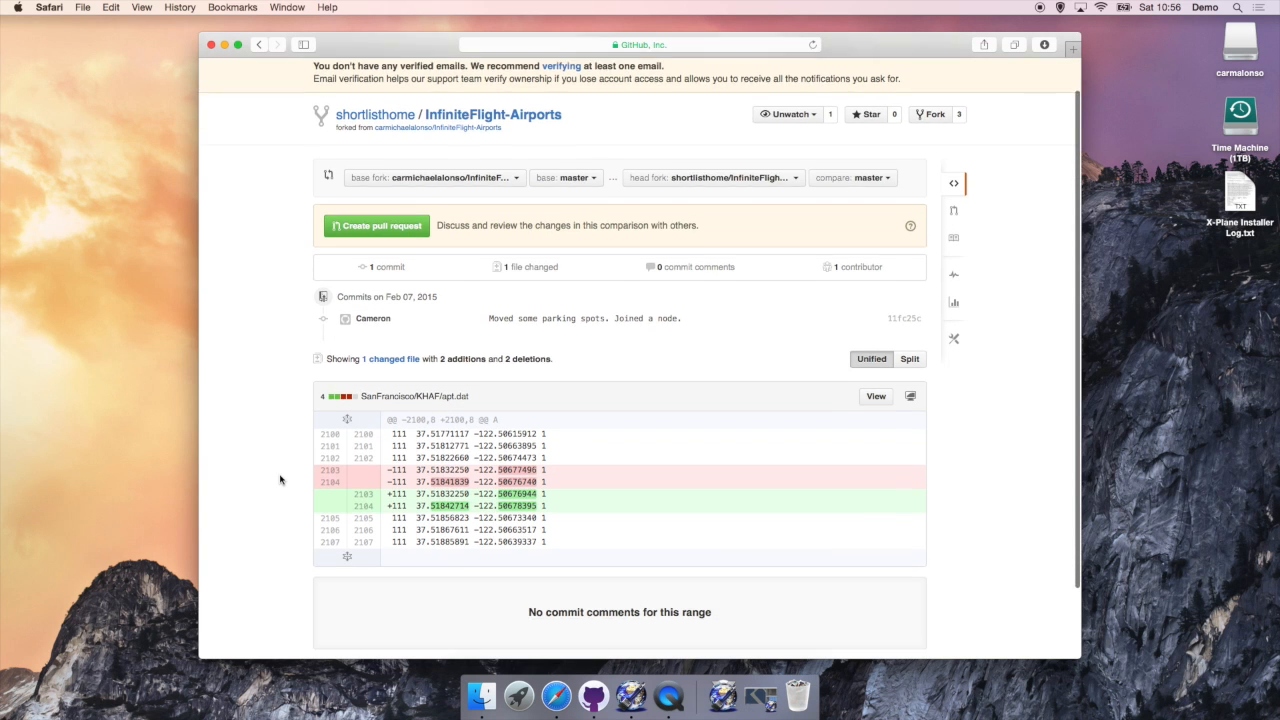
{"action": "scroll", "coordinate": [280, 480], "scroll_direction": "down", "scroll_amount": 1}
{"action": "scroll", "coordinate": [280, 480], "scroll_direction": "up", "scroll_amount": 2}
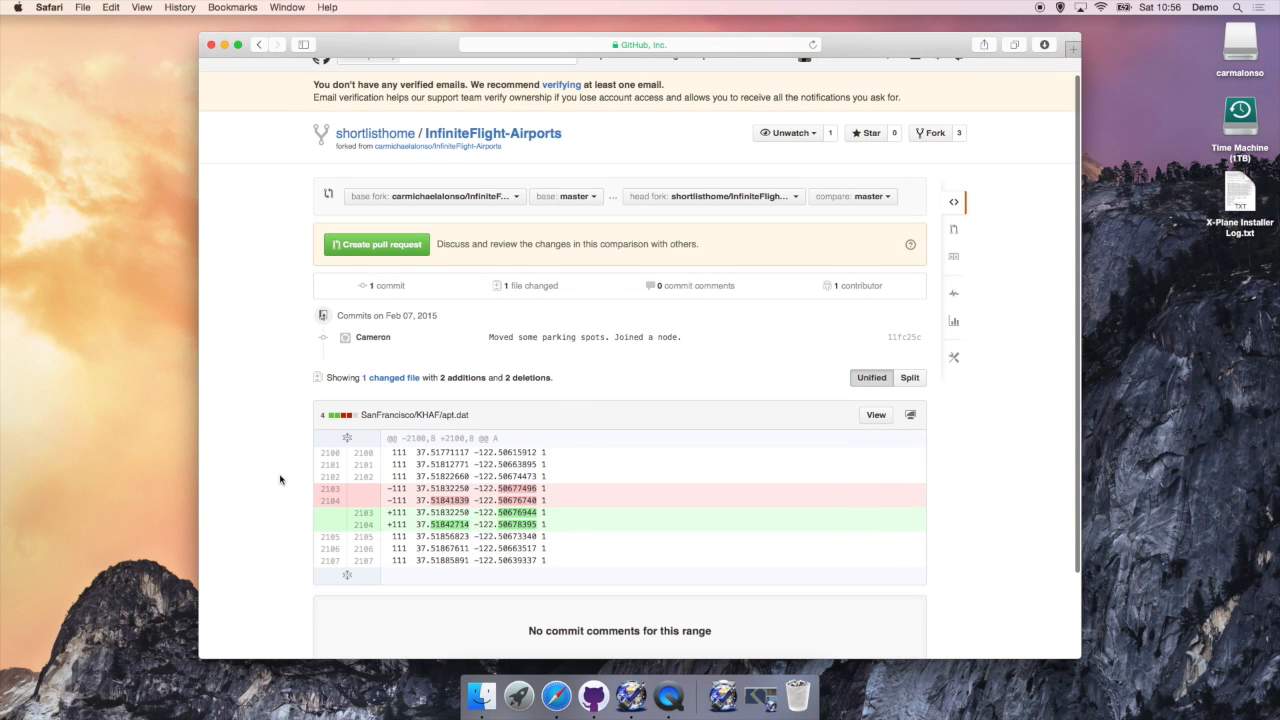
{"action": "left_click", "coordinate": [370, 246]}
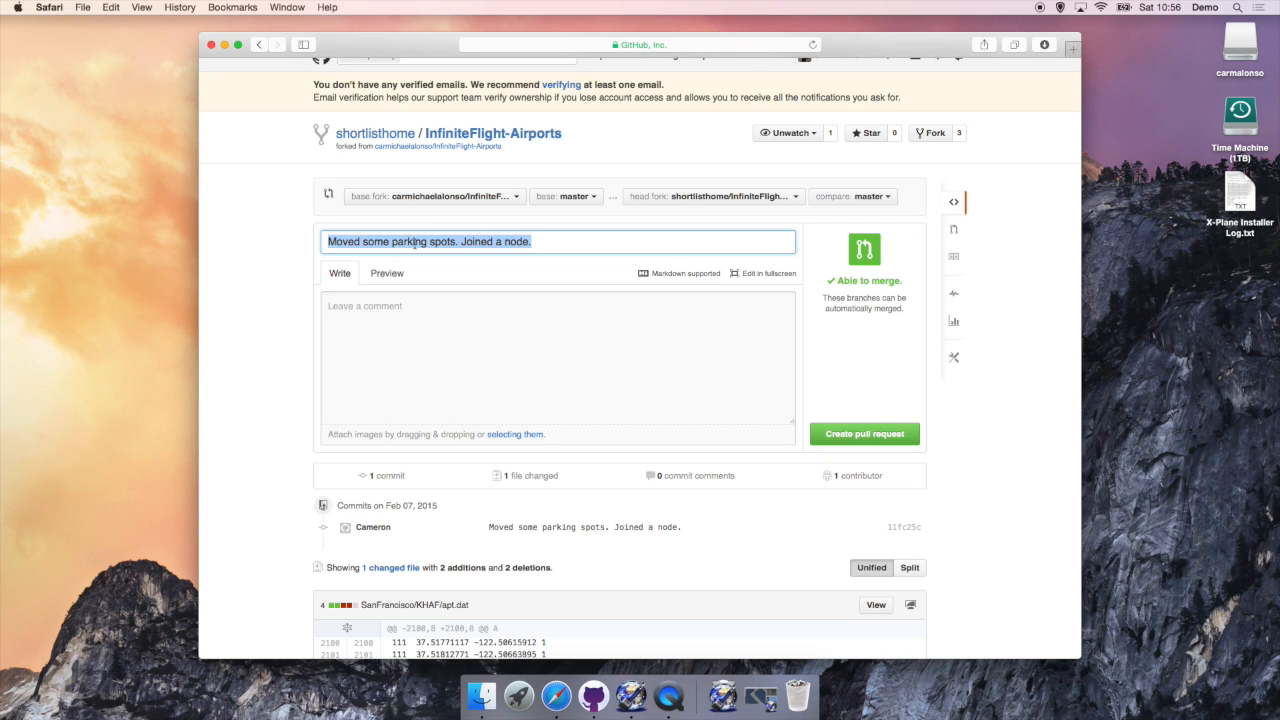
Step: Move the commit message into the description, title it 'Changes at KHAF.', and submit
{"action": "key", "text": "super+x"}
{"action": "left_click", "coordinate": [418, 309]}
{"action": "key", "text": "super+v"}
{"action": "left_click", "coordinate": [398, 250]}
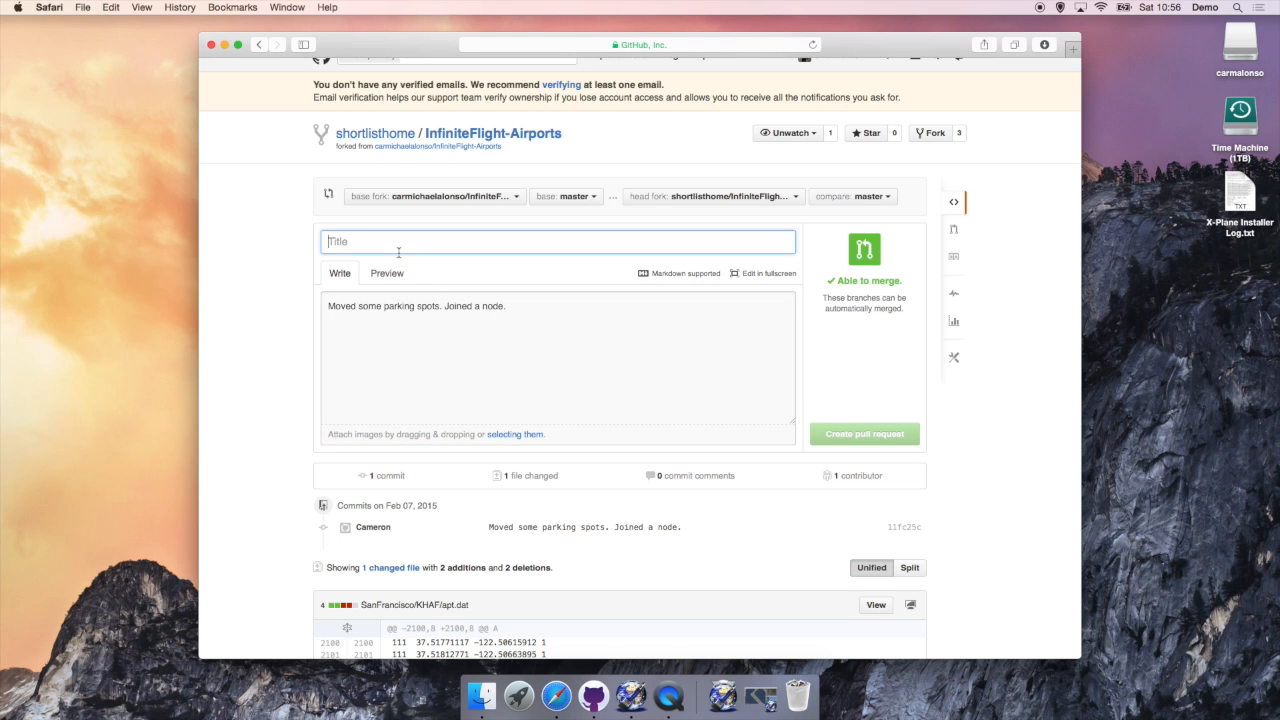
{"action": "type", "text": "Changes at "}
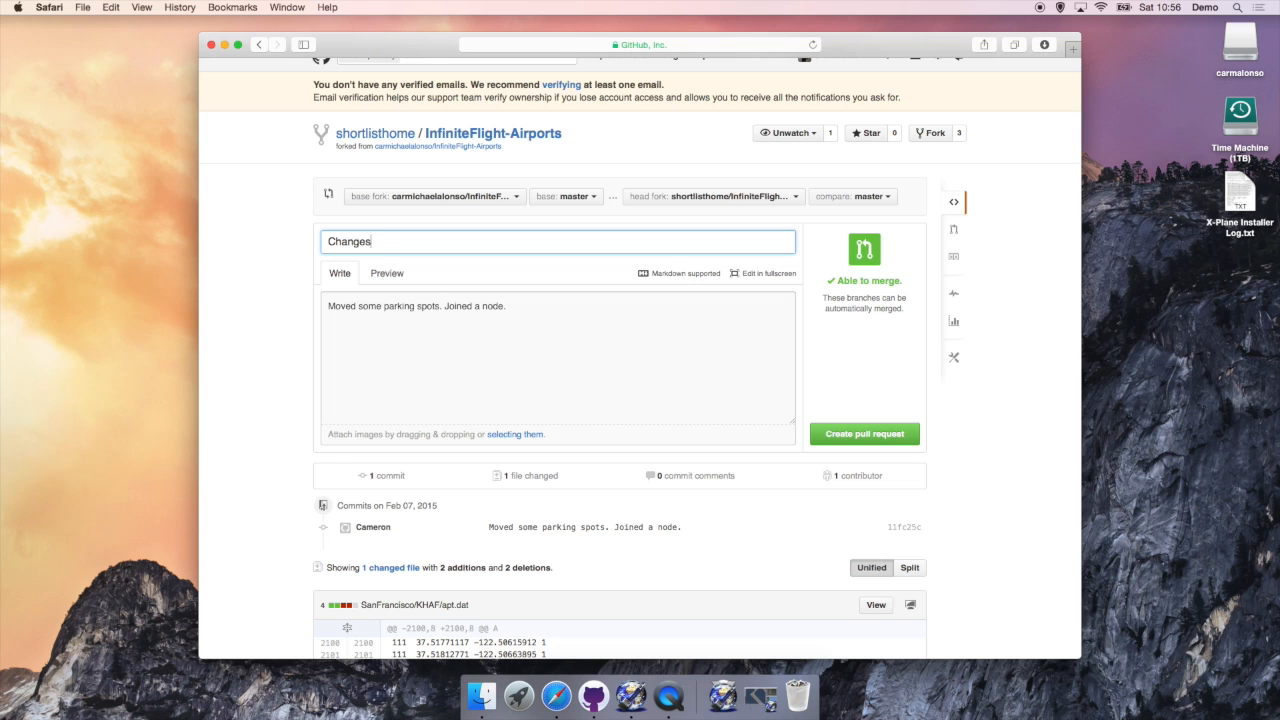
{"action": "type", "text": "KHAF."}
{"action": "left_click", "coordinate": [850, 440]}
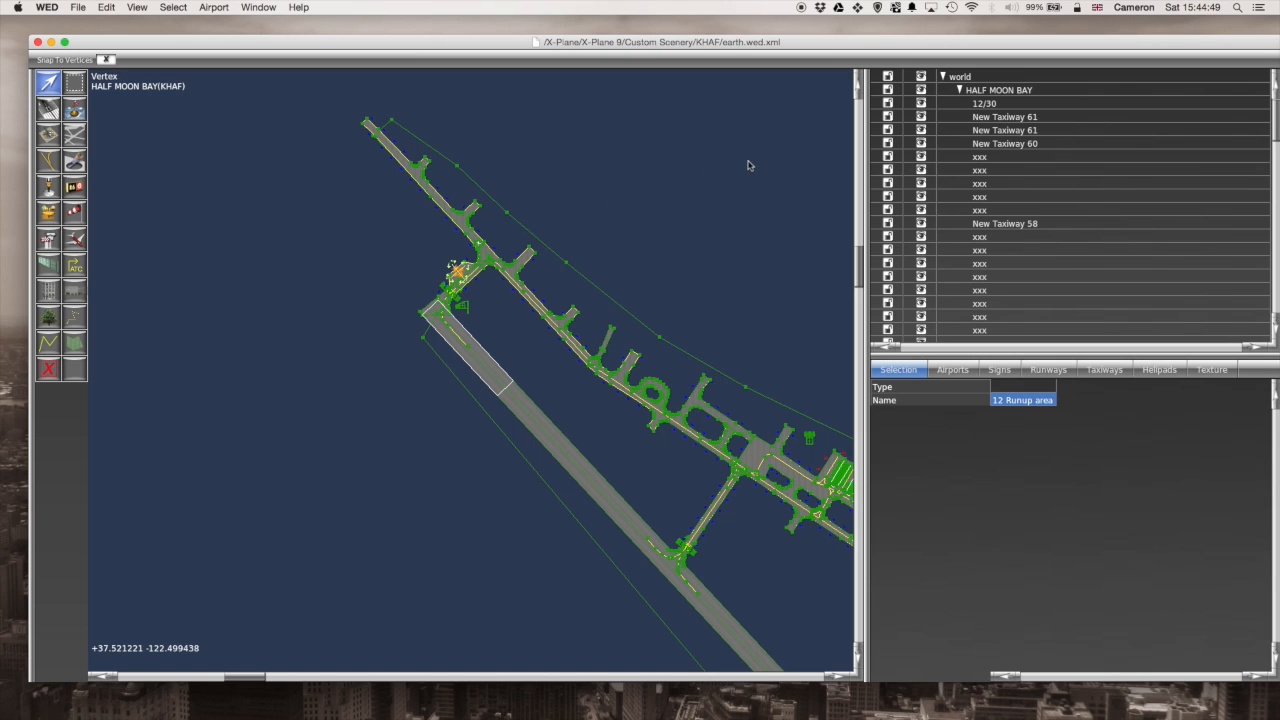
Step: Open the Scenery Gateway upload for HALF MOON BAY and enter username, password and comment 'ADA'
{"action": "left_click", "coordinate": [986, 91]}
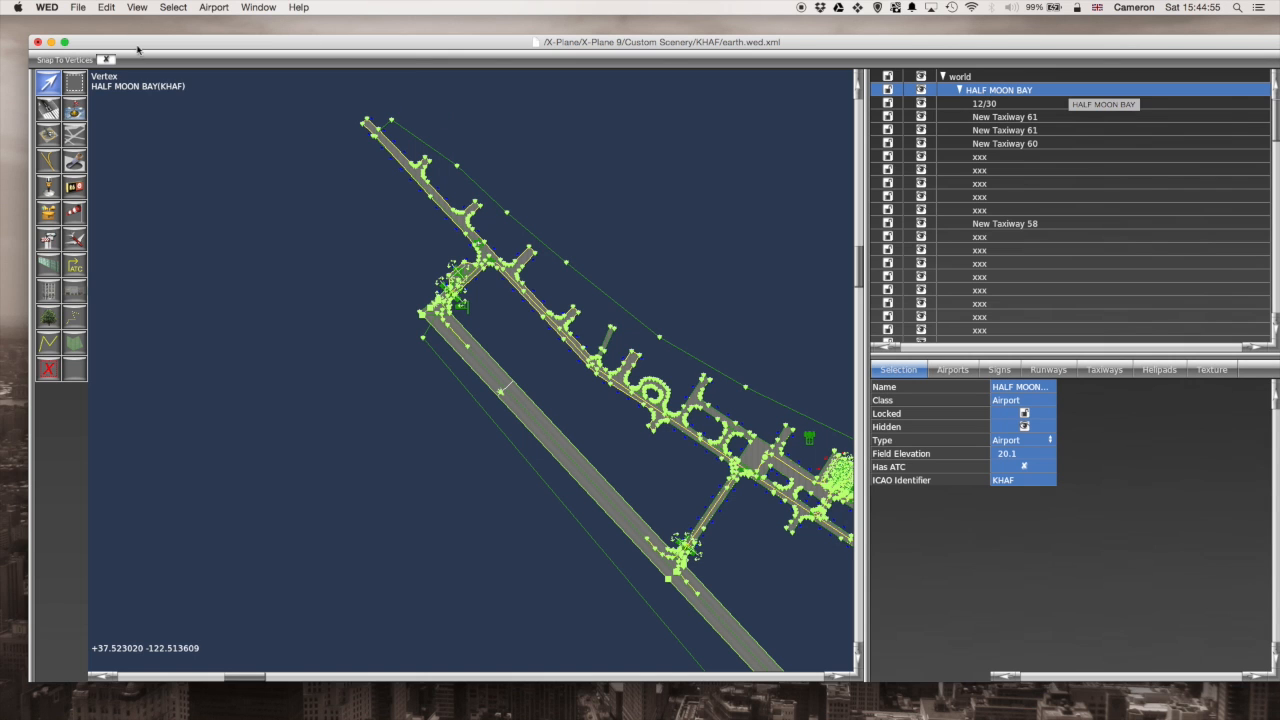
{"action": "left_click", "coordinate": [78, 7]}
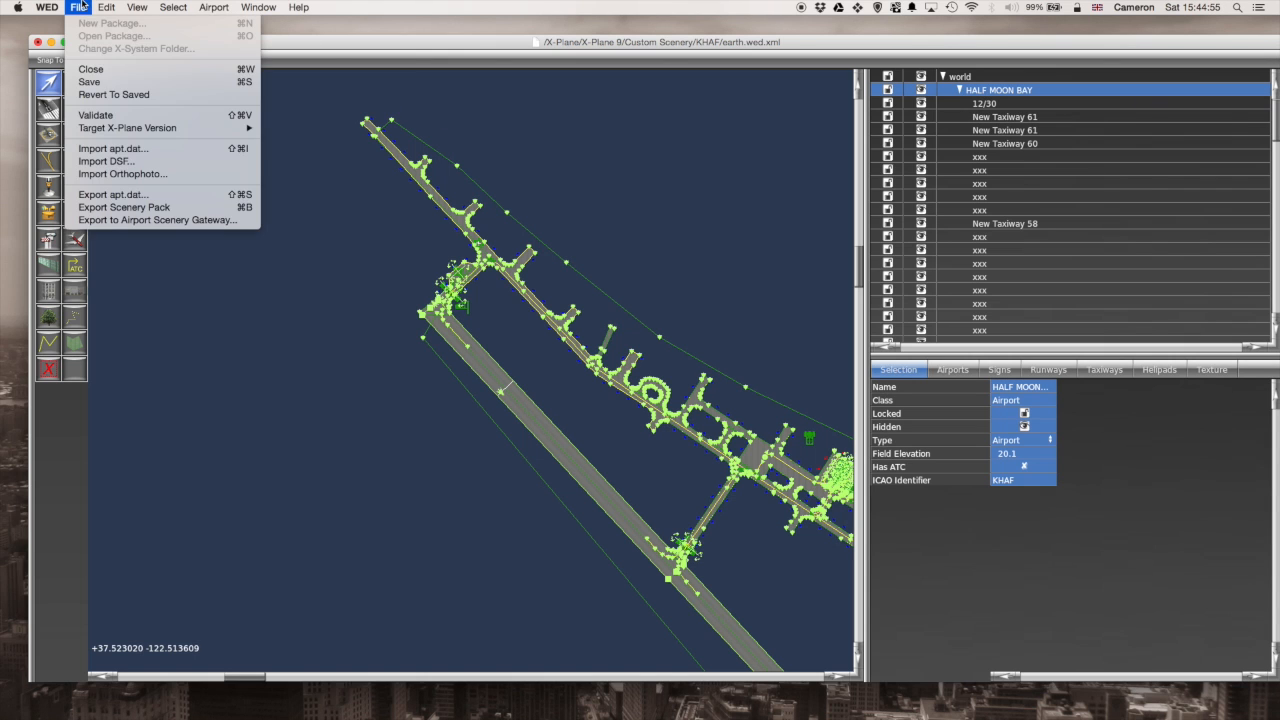
{"action": "left_click", "coordinate": [110, 220]}
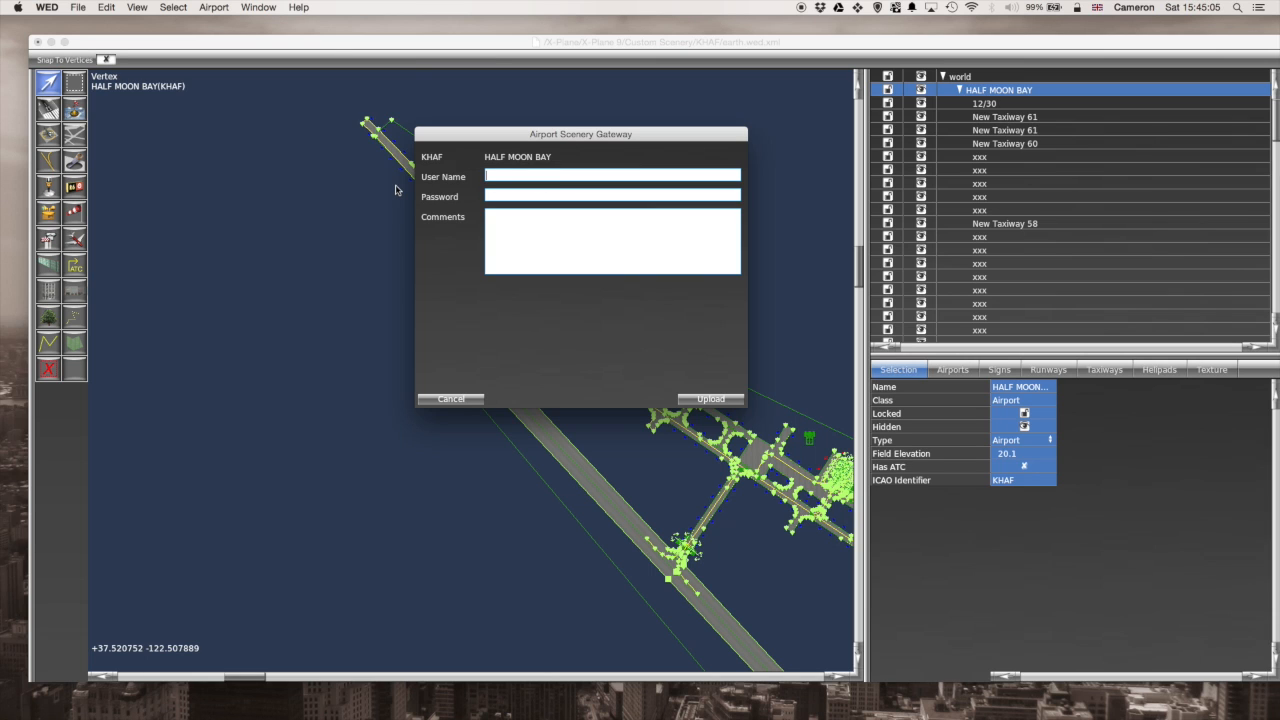
{"action": "type", "text": "ern"}
{"action": "type", "text": "***"}
{"action": "type", "text": "DA"}
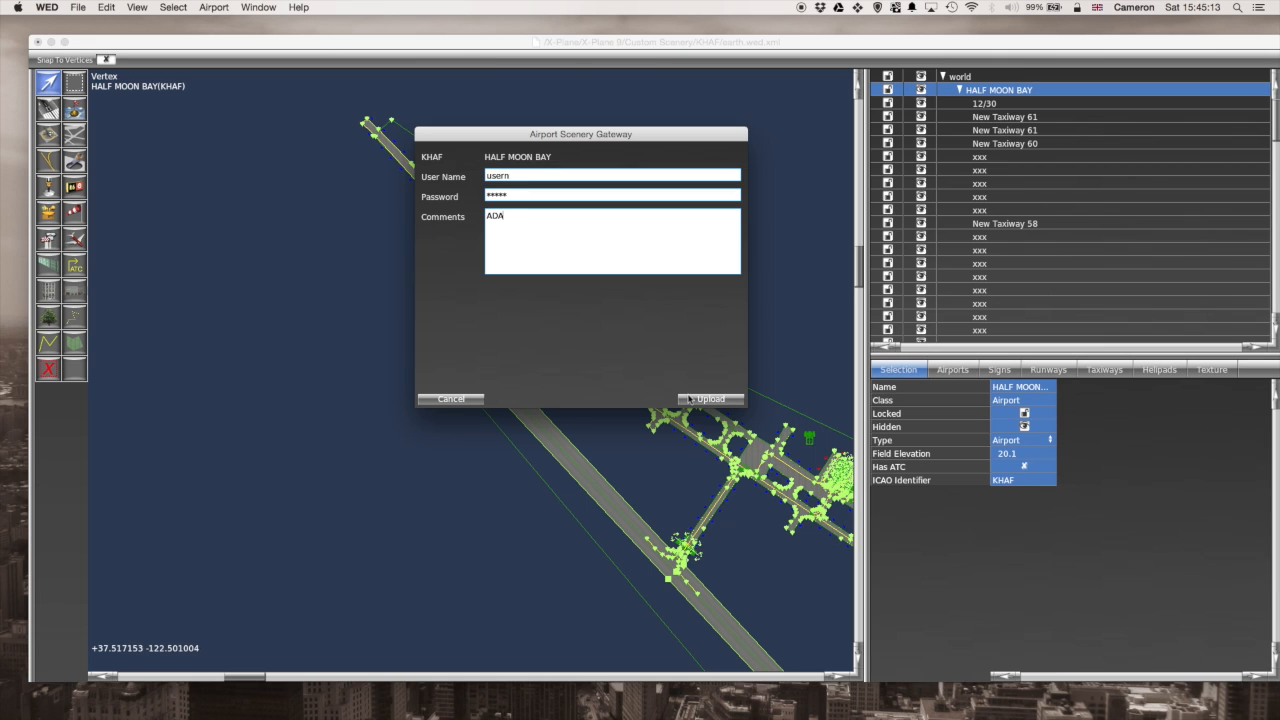